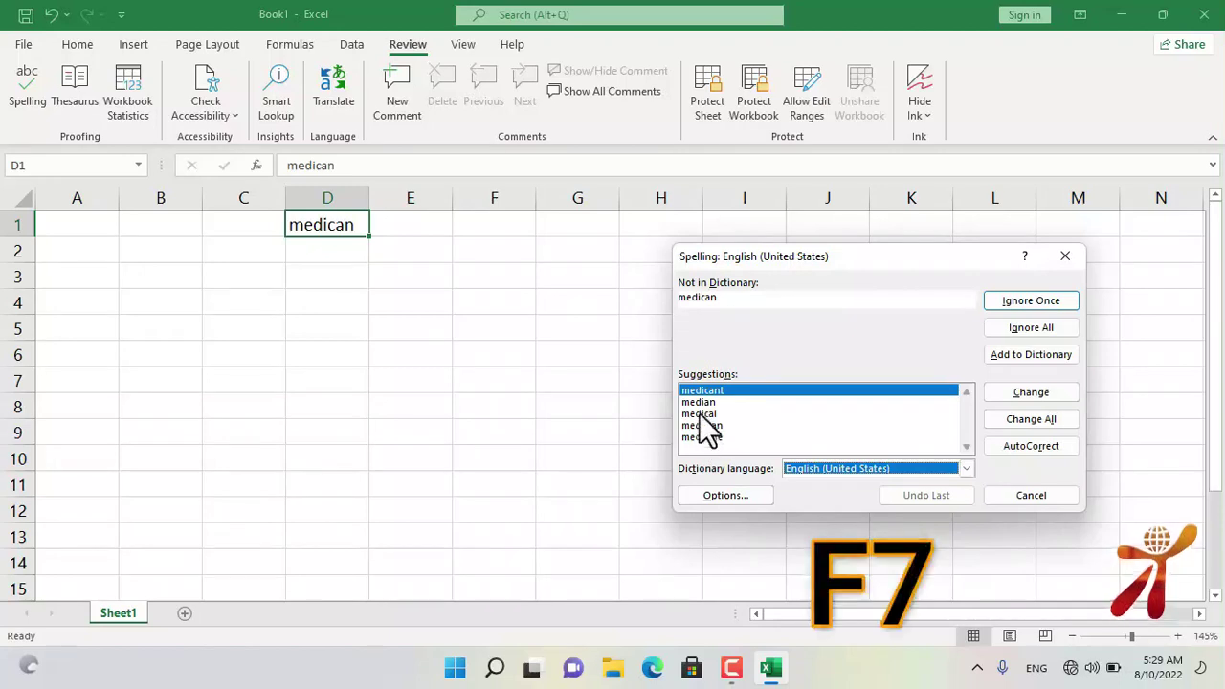
- Spell-check the sheet and change the misspelled 'medican' in D1 to 'medicine'
click(705, 299)
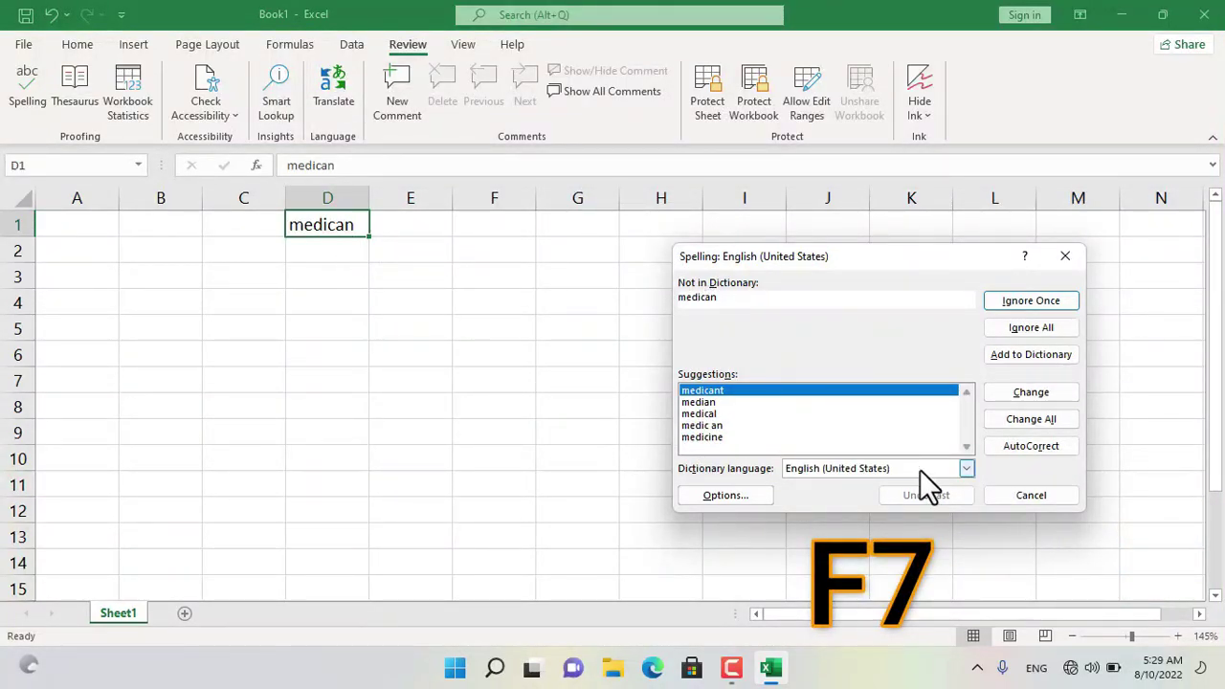
click(706, 427)
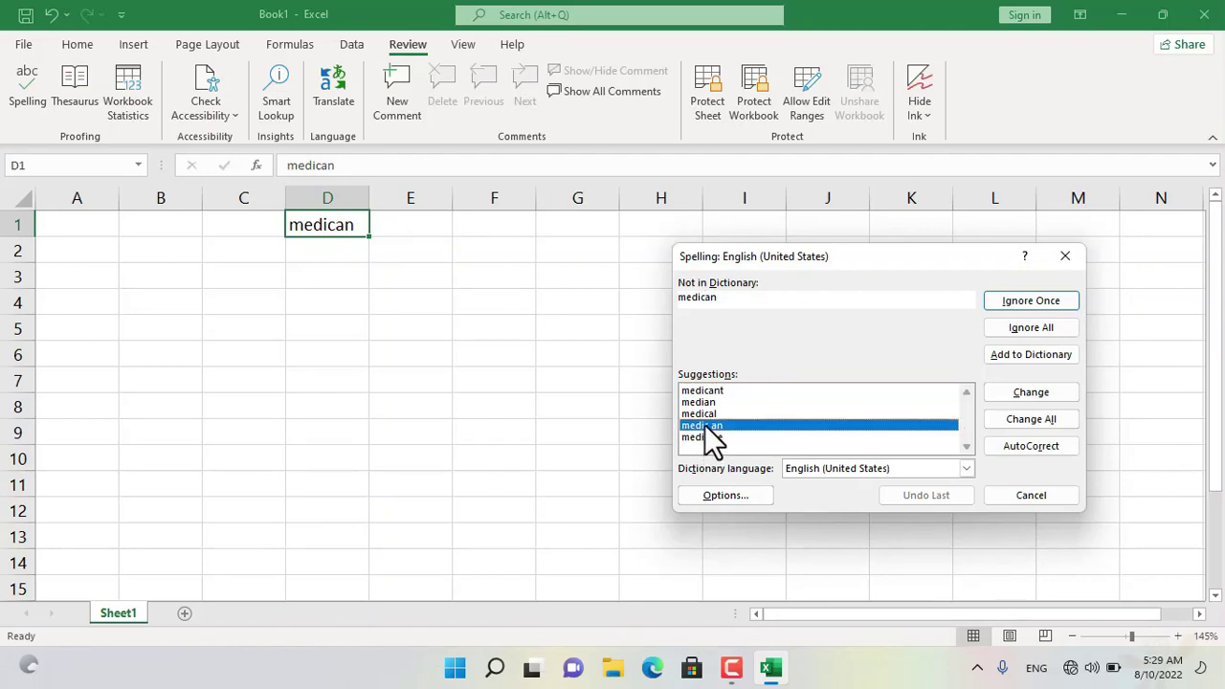
click(708, 438)
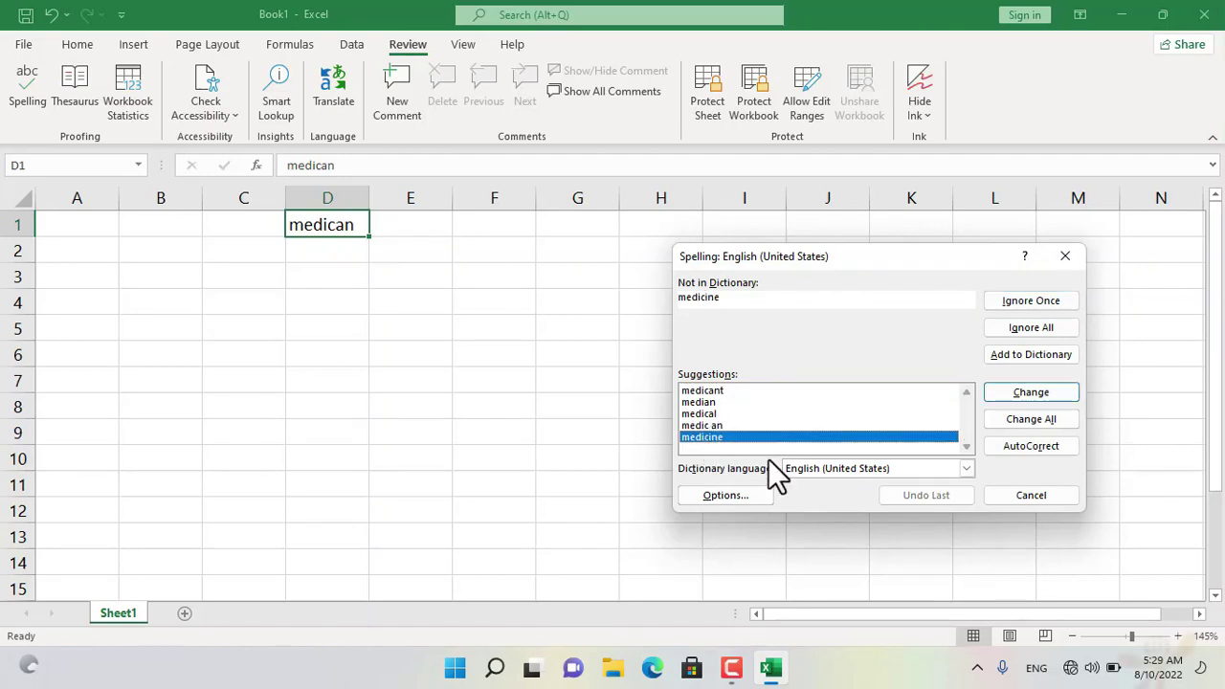
click(1039, 393)
click(612, 381)
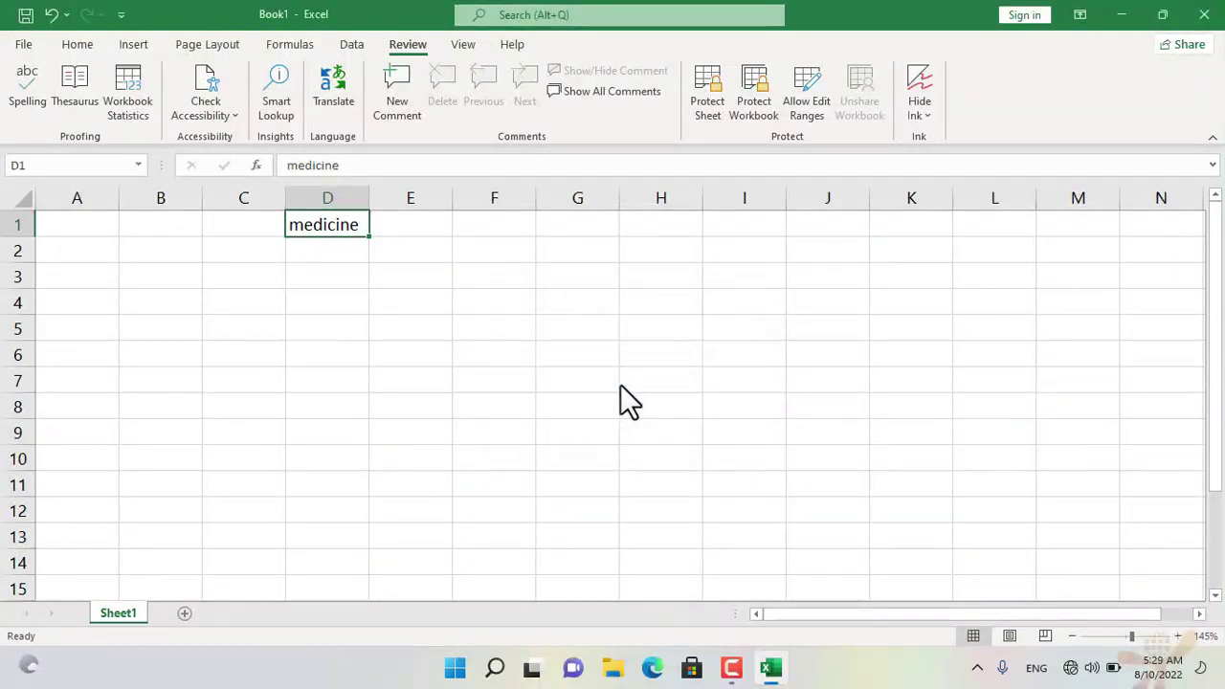
- Enter the misspelled word 'bok' in cell G3
click(613, 273)
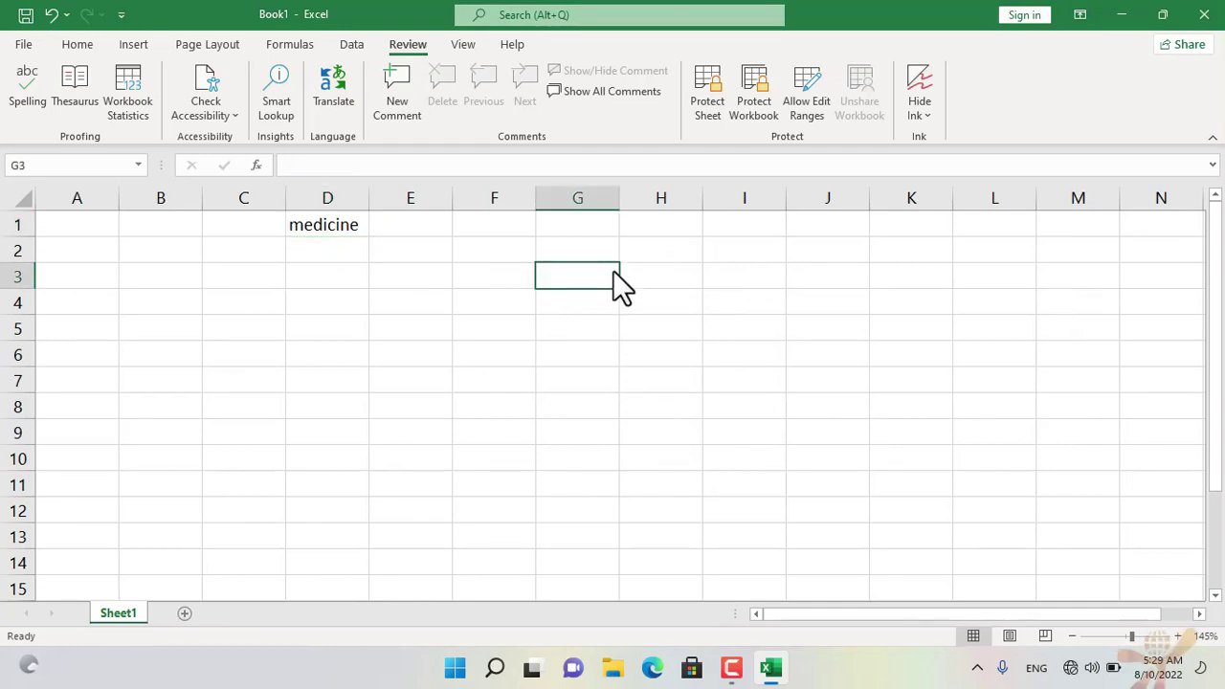
text(boo)
key(BackSpace)
text(k)
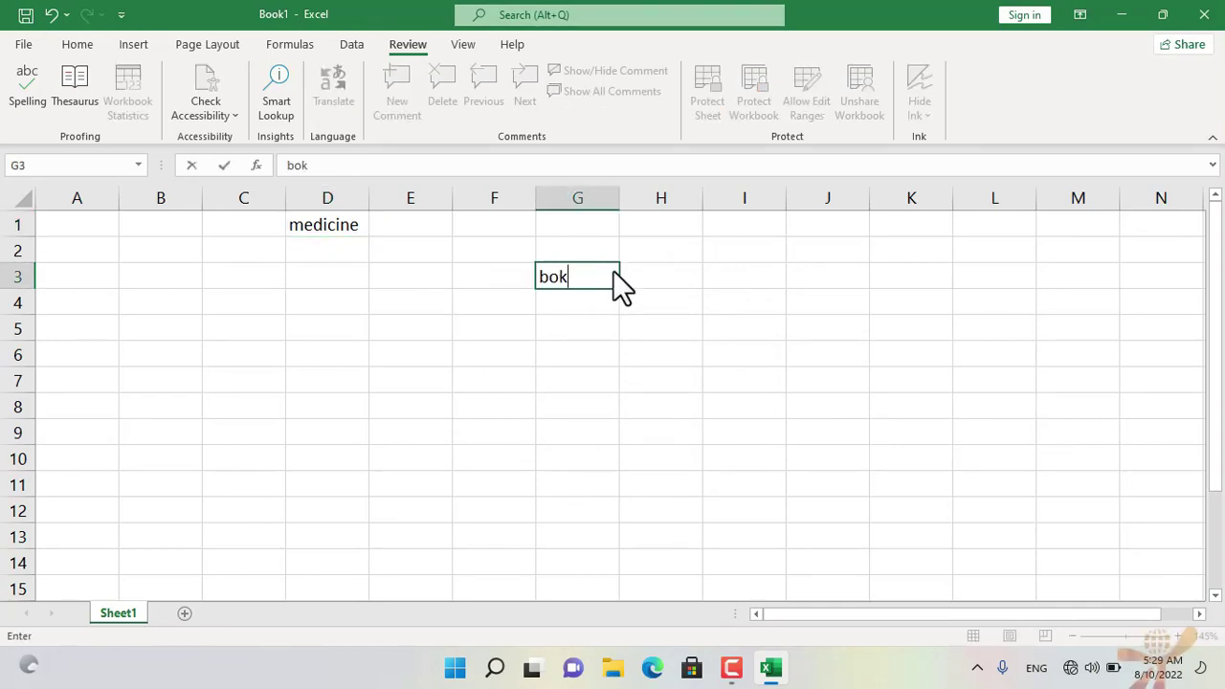
key(Return)
- Run spell check on the sheet, changing 'bok' in G3 to 'book'
click(612, 270)
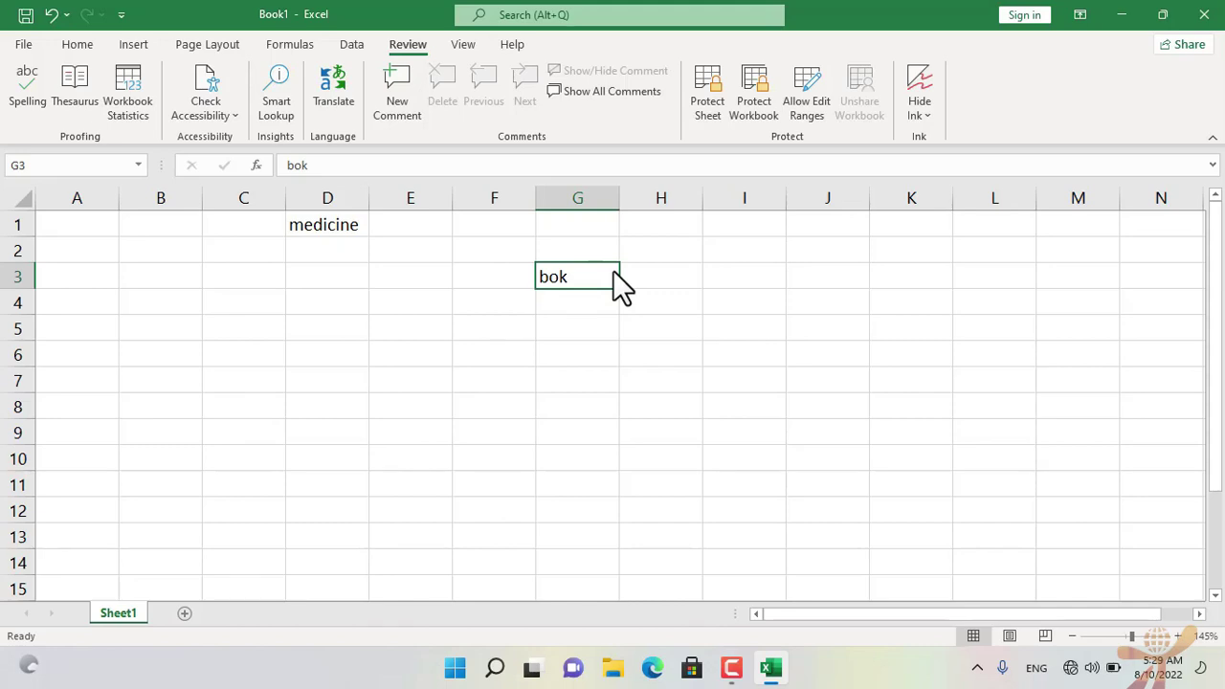
key(F7)
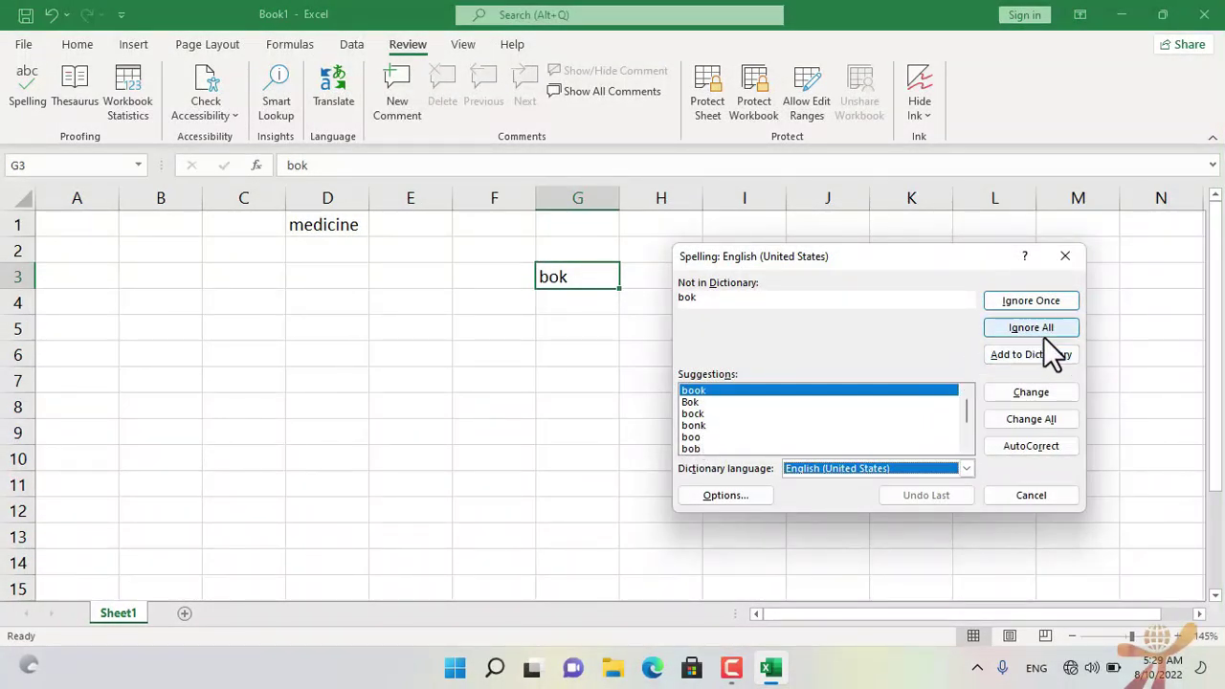
click(1037, 396)
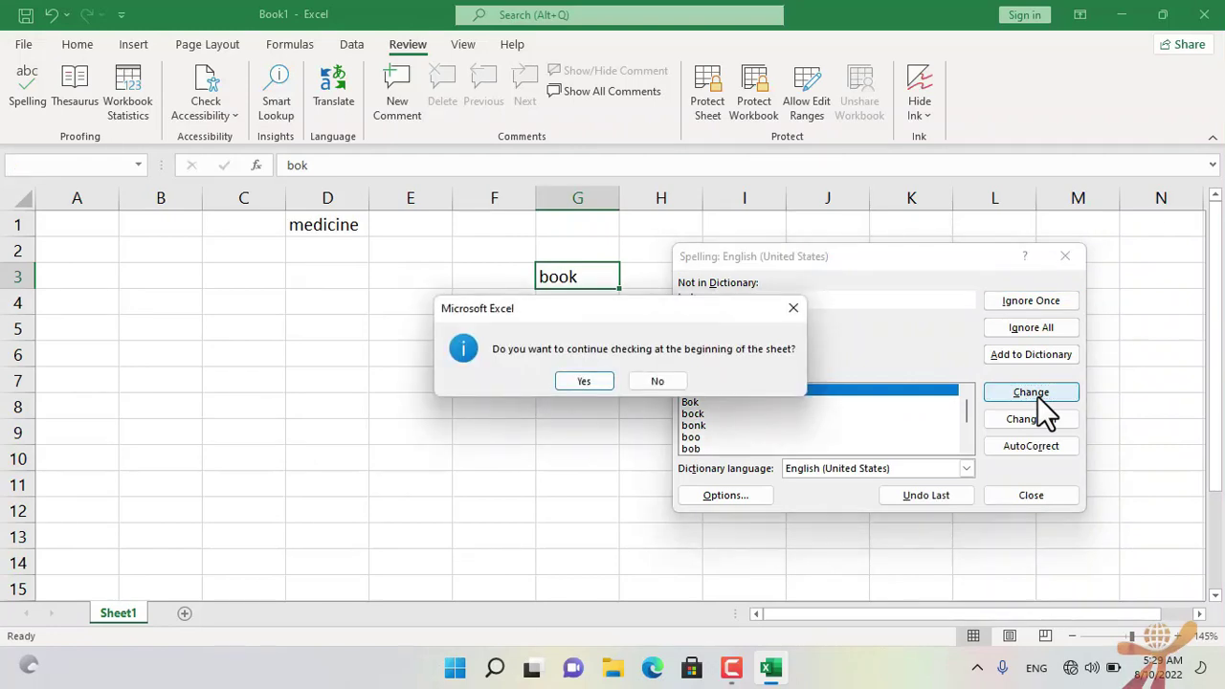
click(579, 380)
click(600, 385)
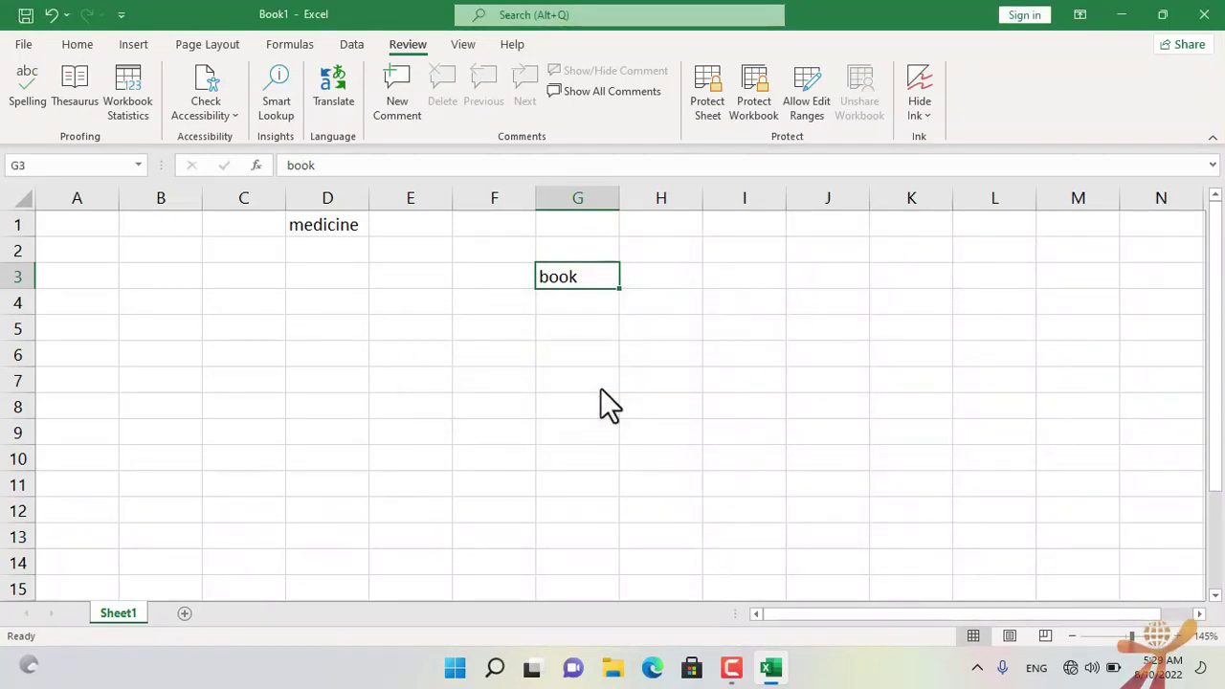
- Enter the word 'help' in cell G5
click(577, 380)
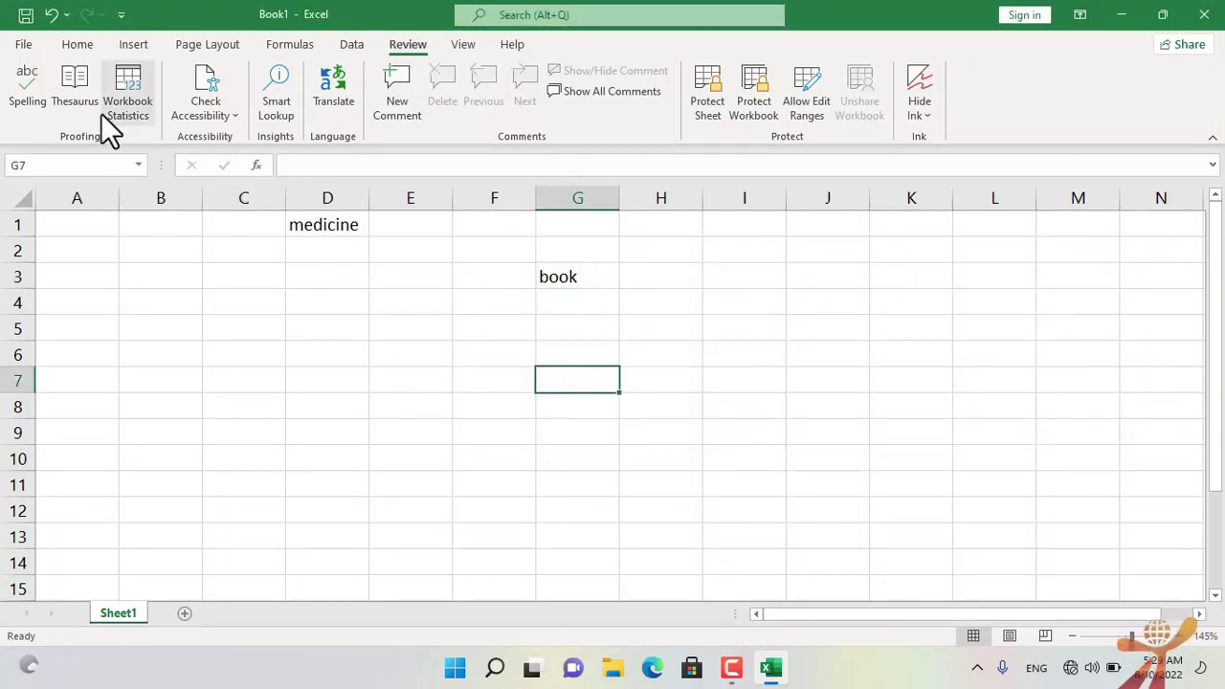
click(810, 411)
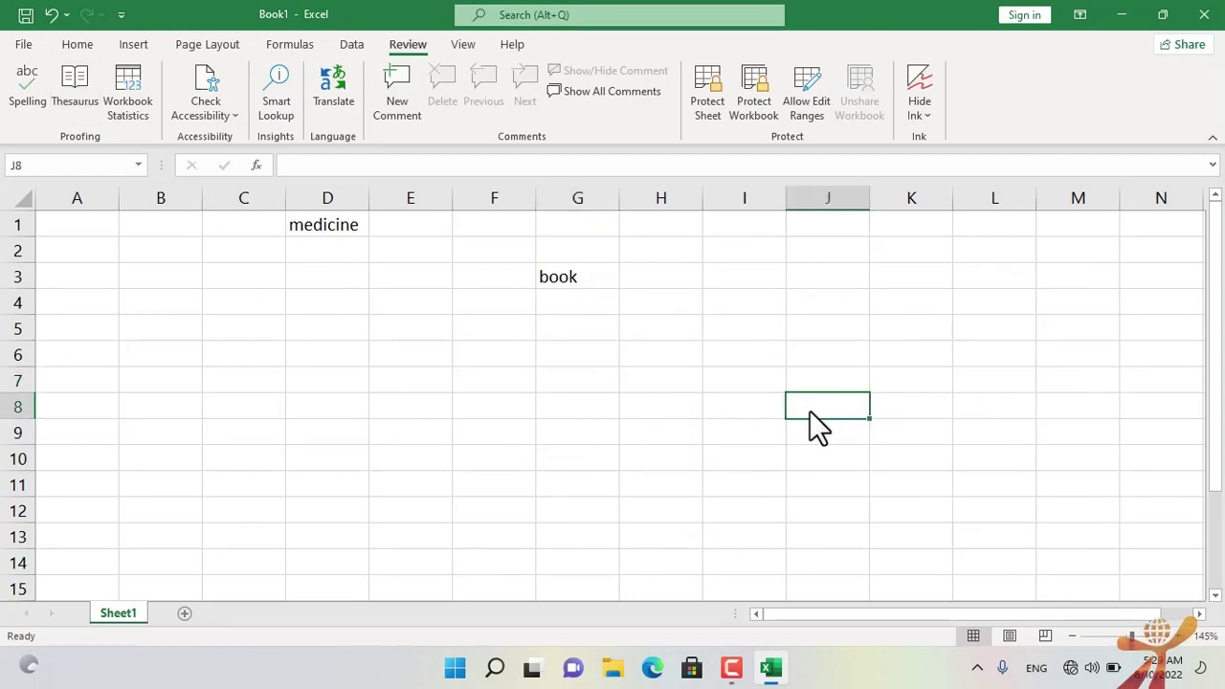
click(582, 327)
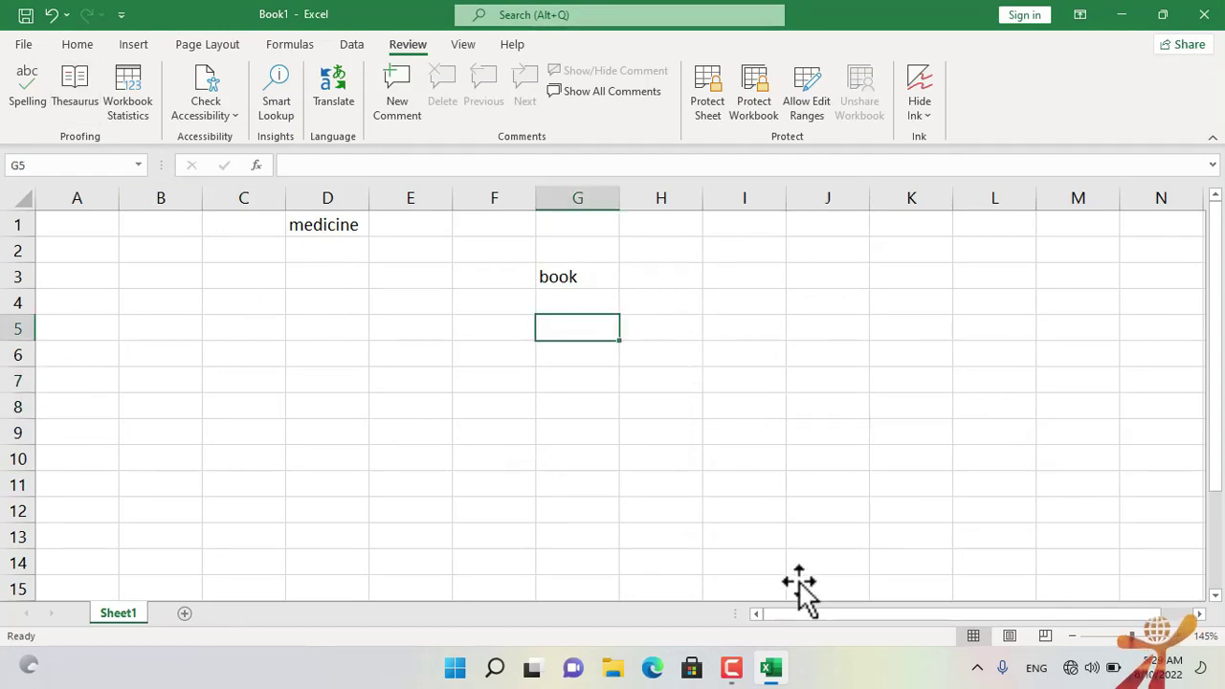
text(hek)
key(BackSpace)
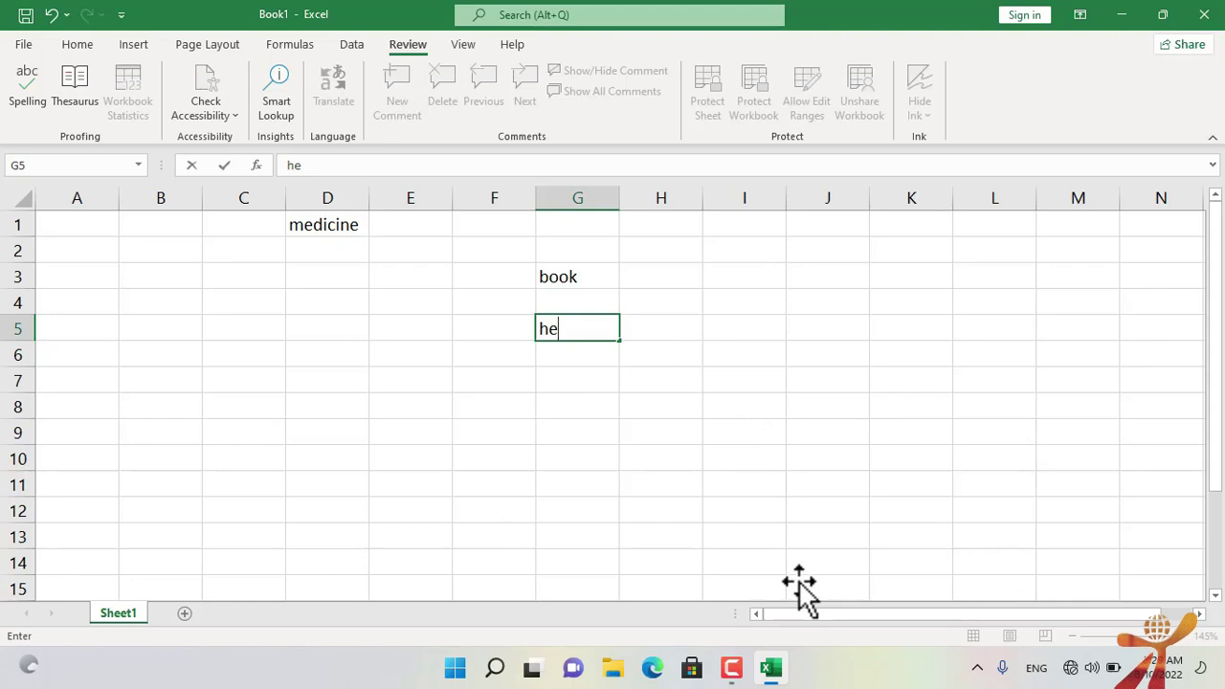
text(lp)
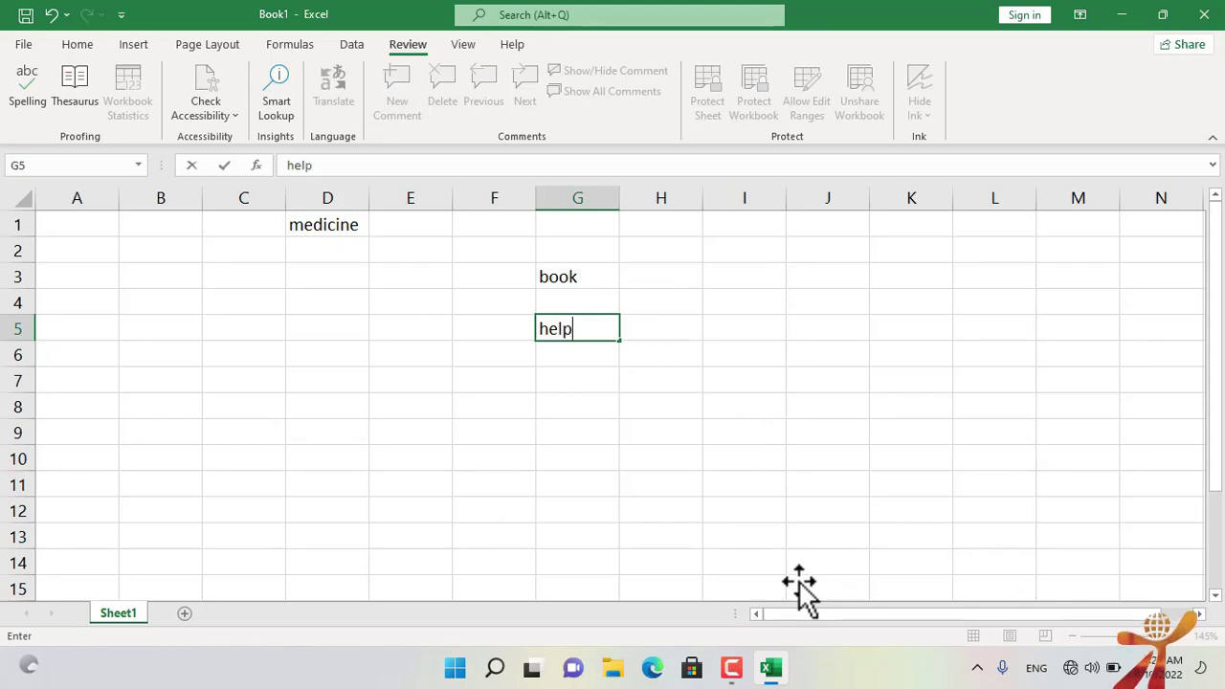
key(Return)
- Look up synonyms for 'help' in the Thesaurus, then close the pane
click(856, 332)
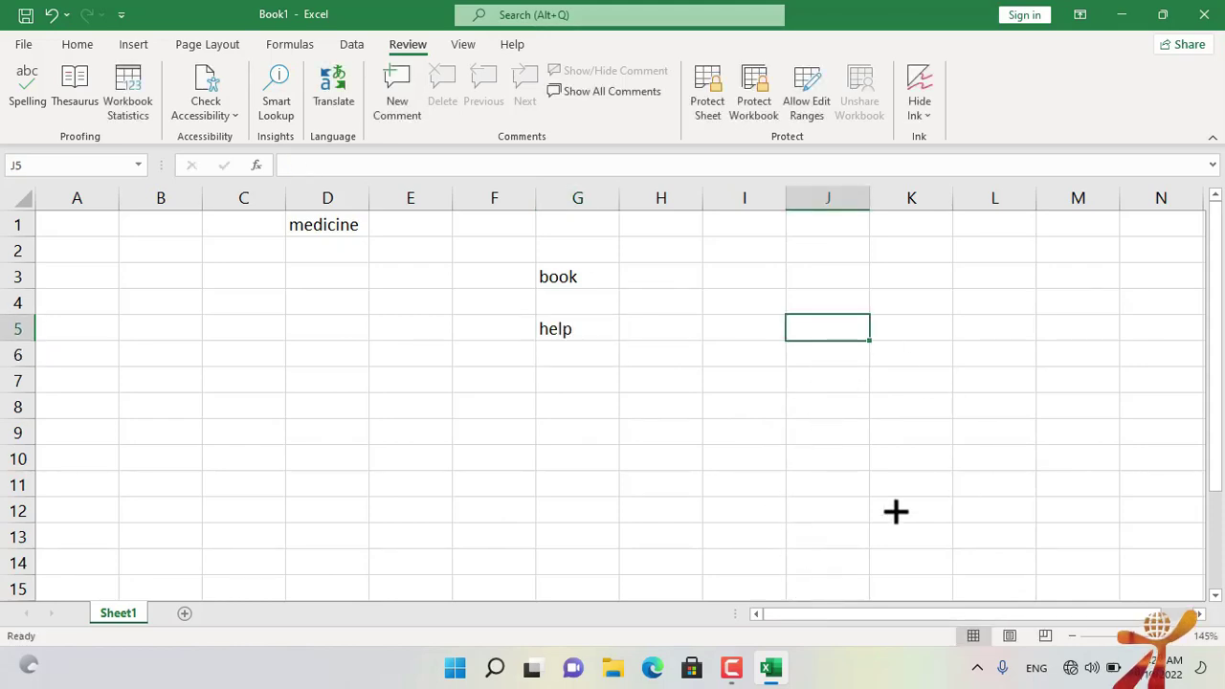
click(557, 330)
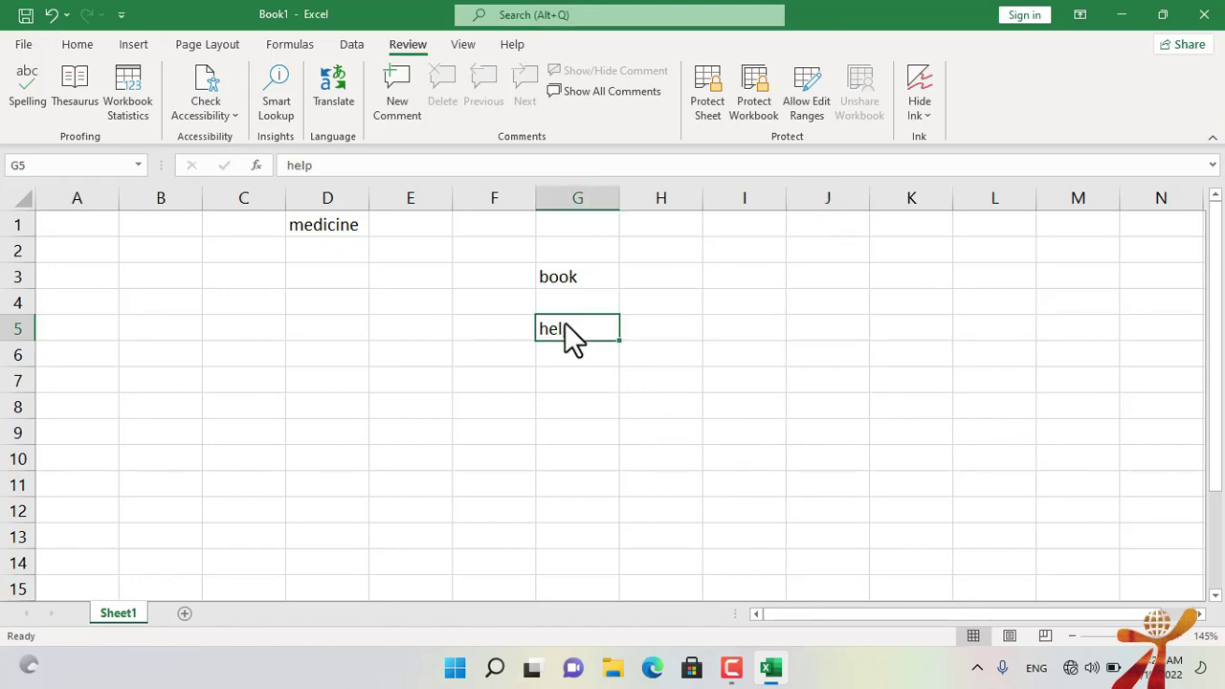
key(shift+F7)
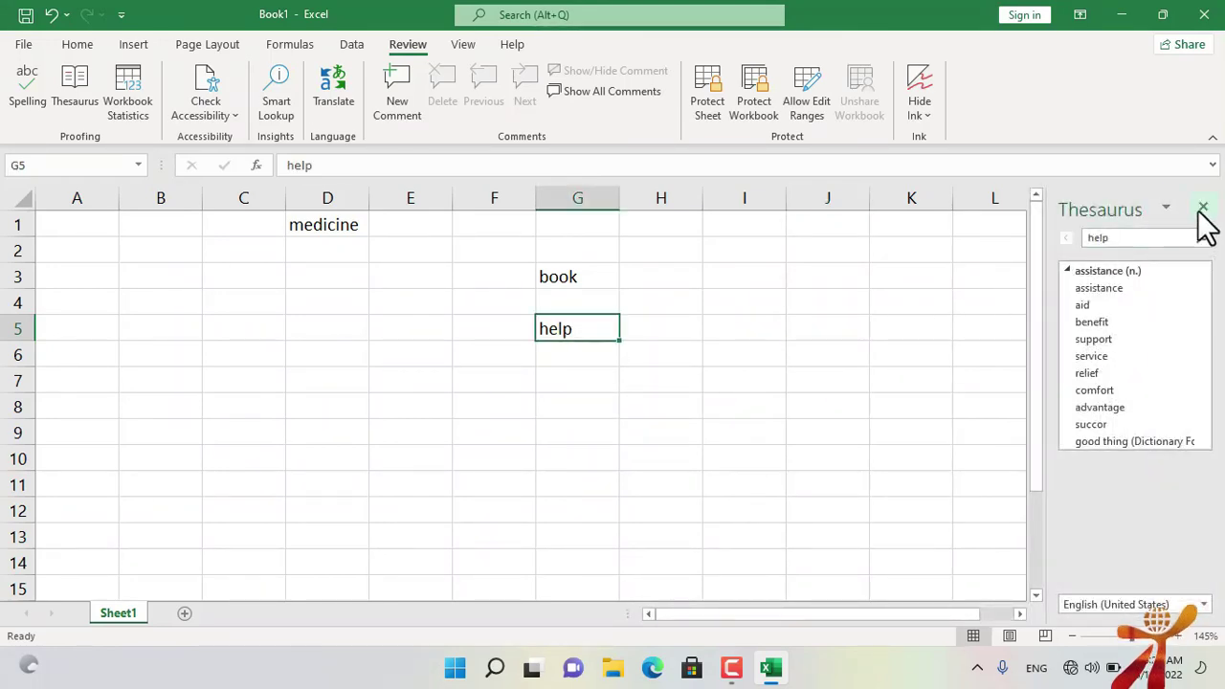
click(1203, 207)
- Search the research reference books for 'help', then close the research pane
click(893, 434)
click(563, 331)
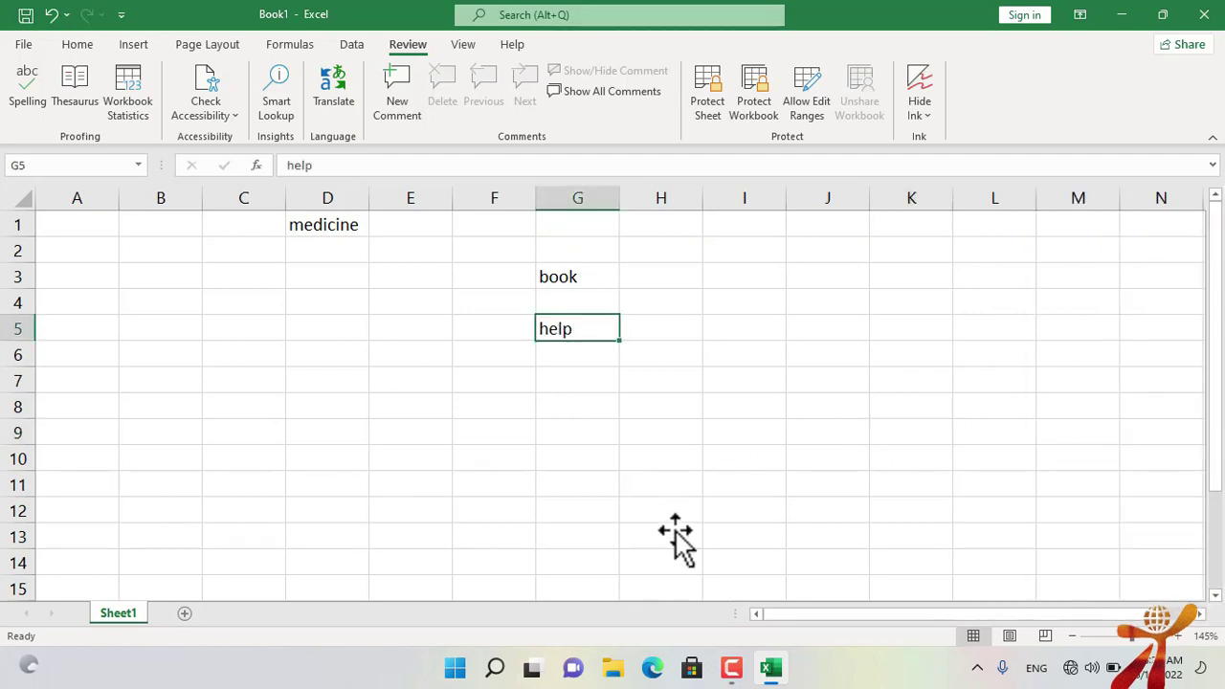
alt+click(579, 336)
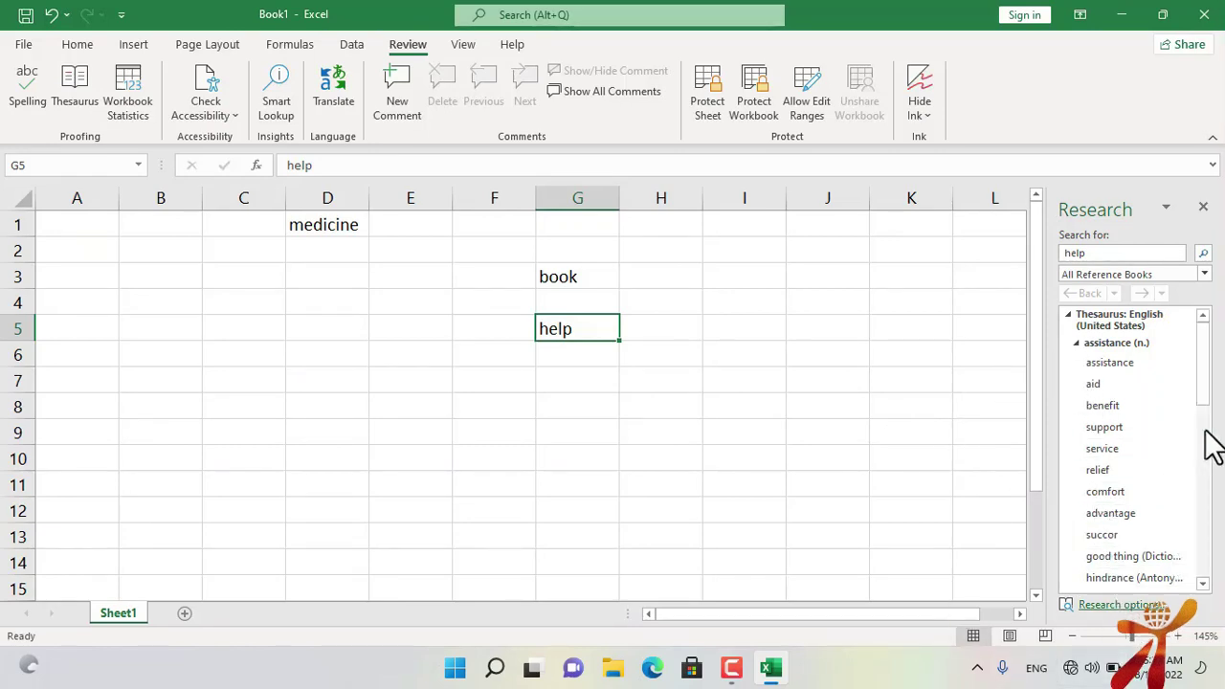
click(1203, 207)
click(348, 324)
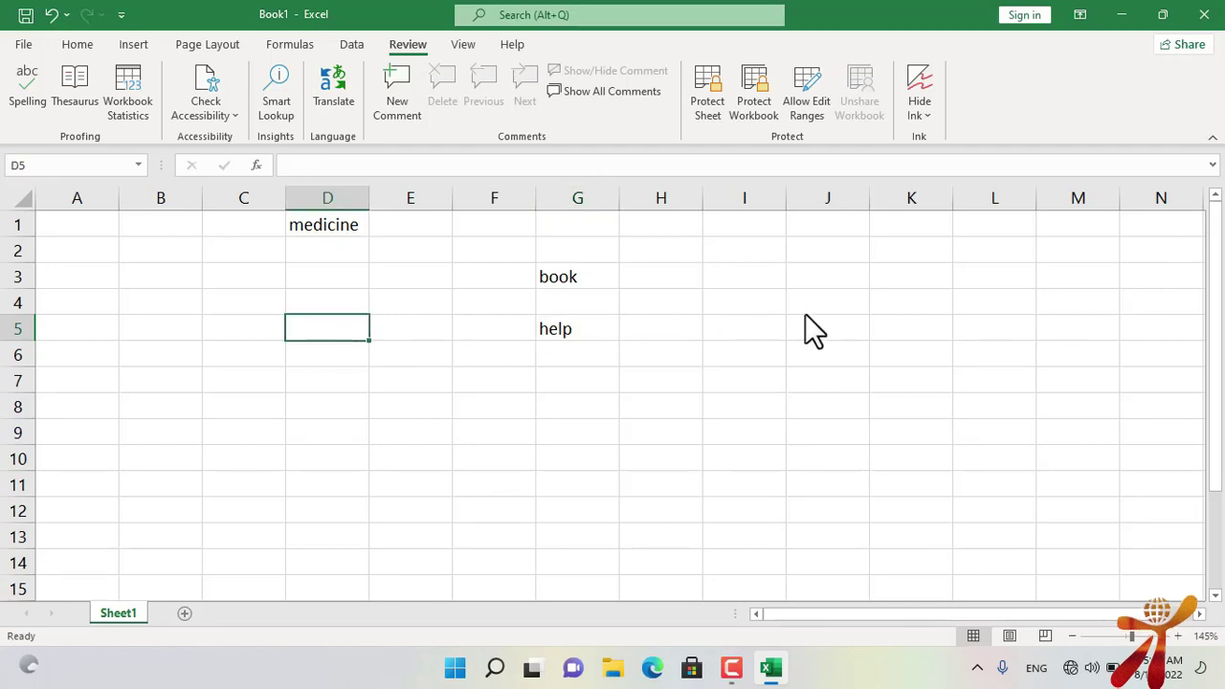
click(805, 313)
text(gy)
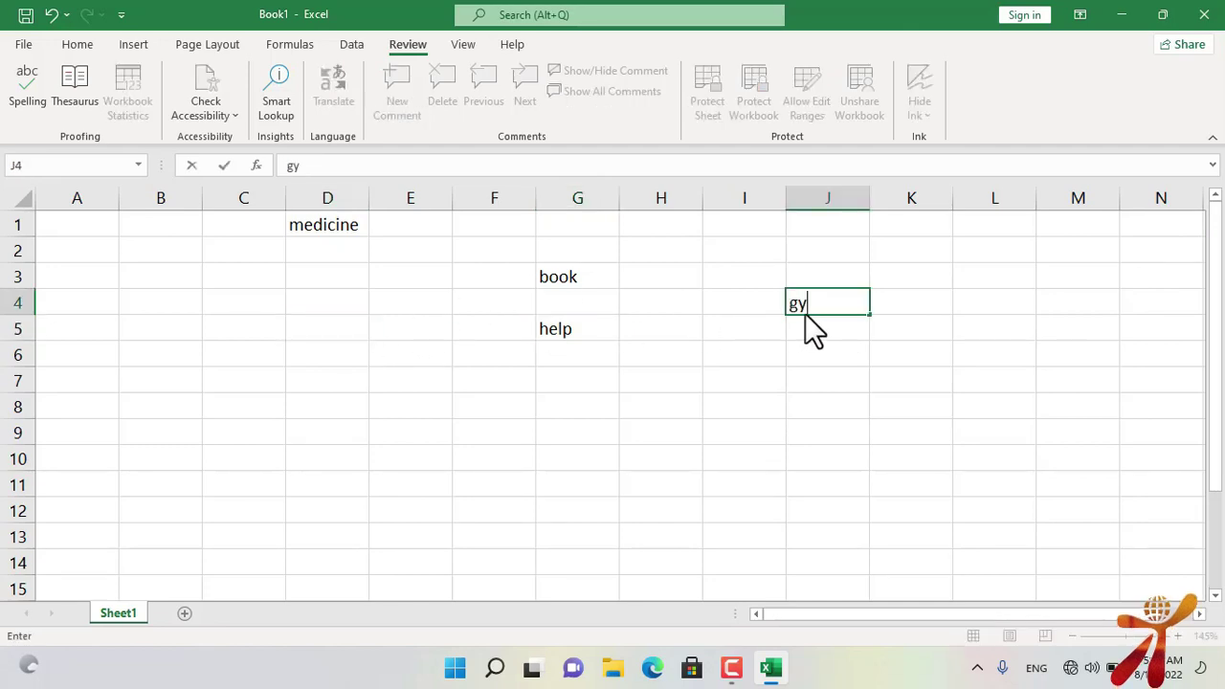
text(m)
key(Return)
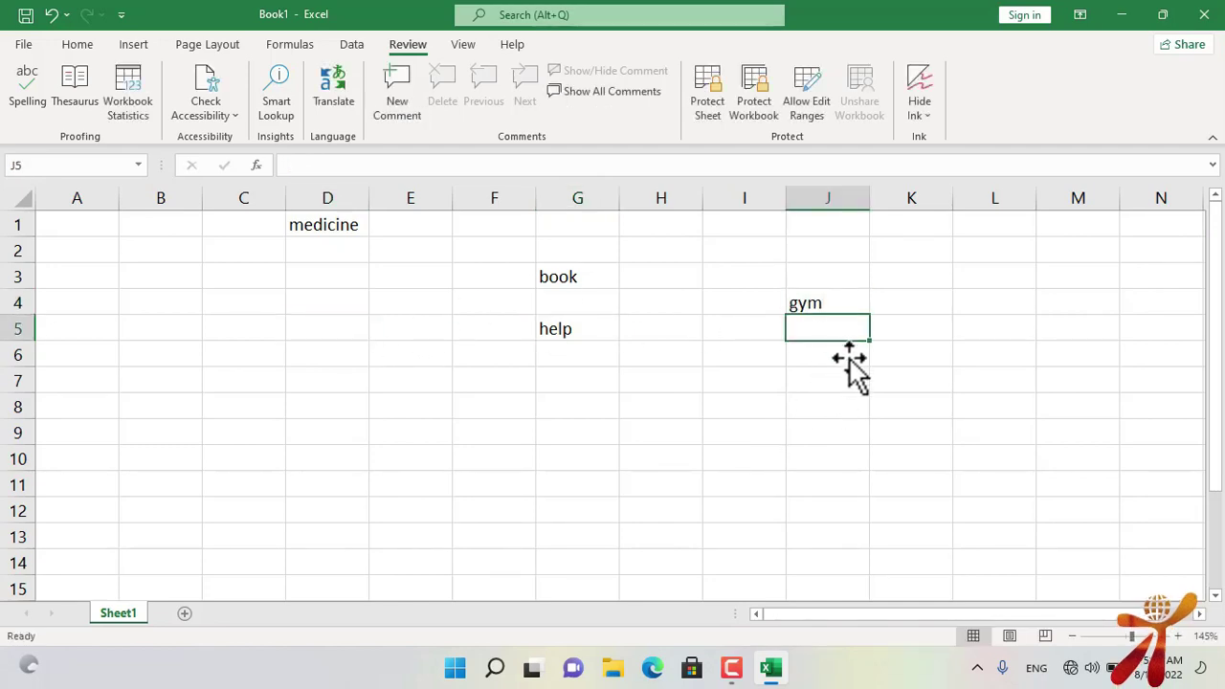
alt+click(834, 306)
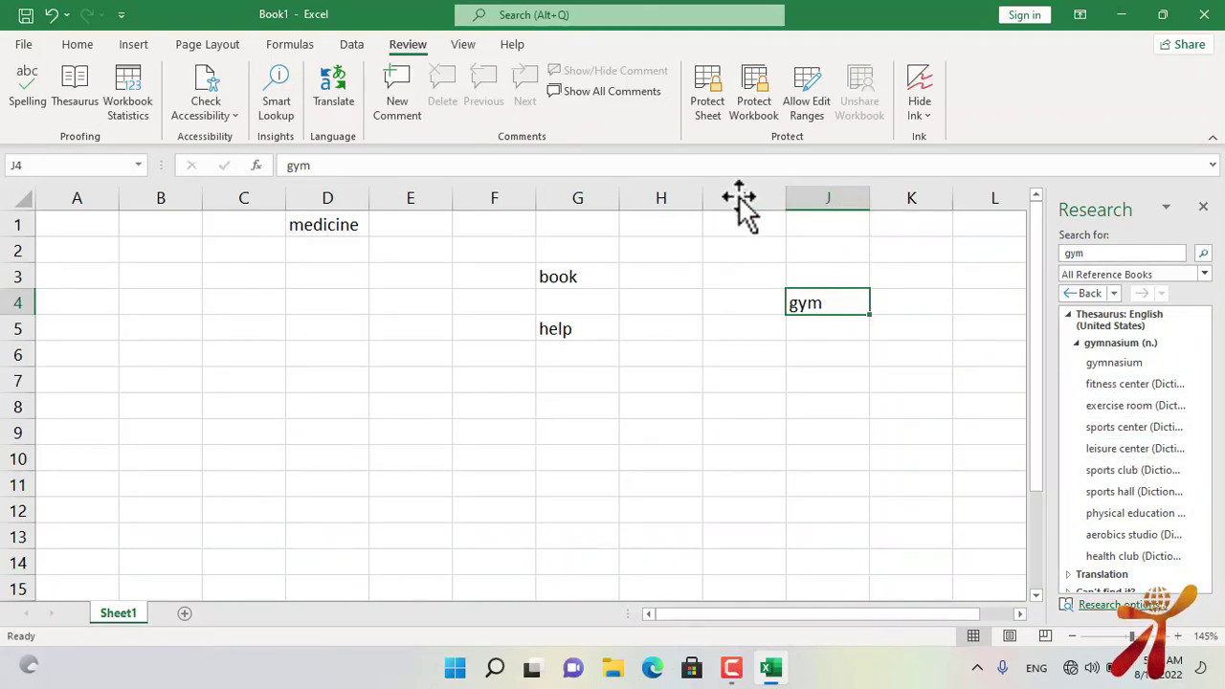
click(1203, 208)
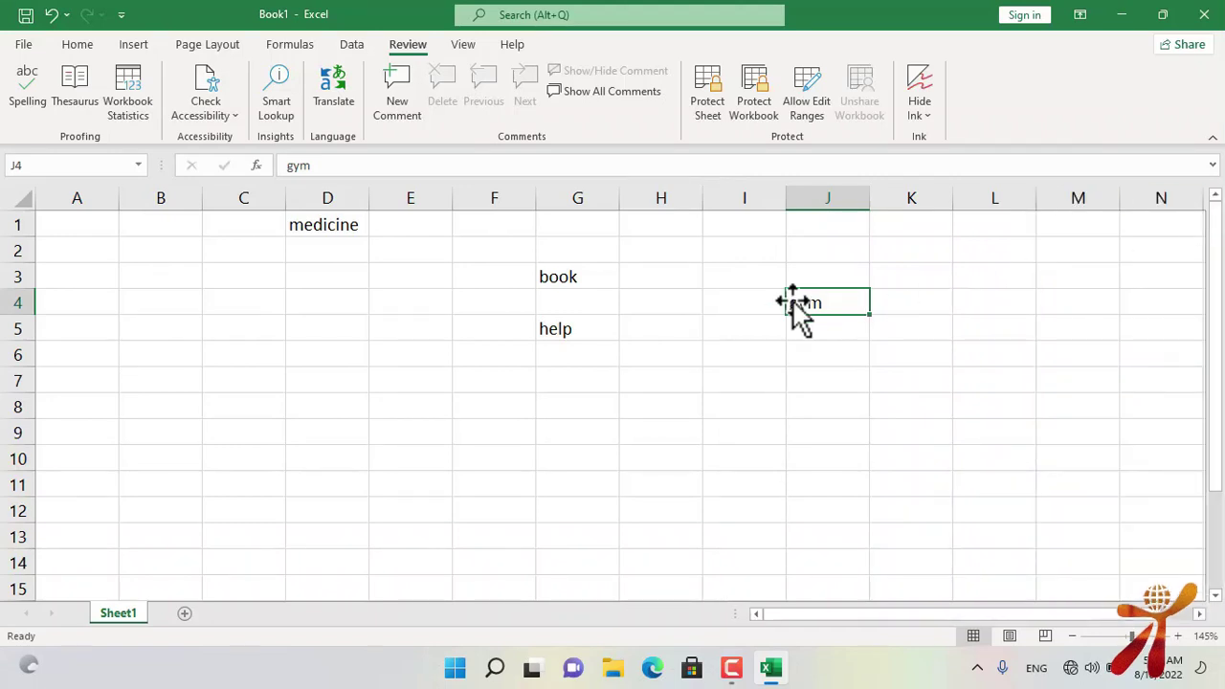
key(Delete)
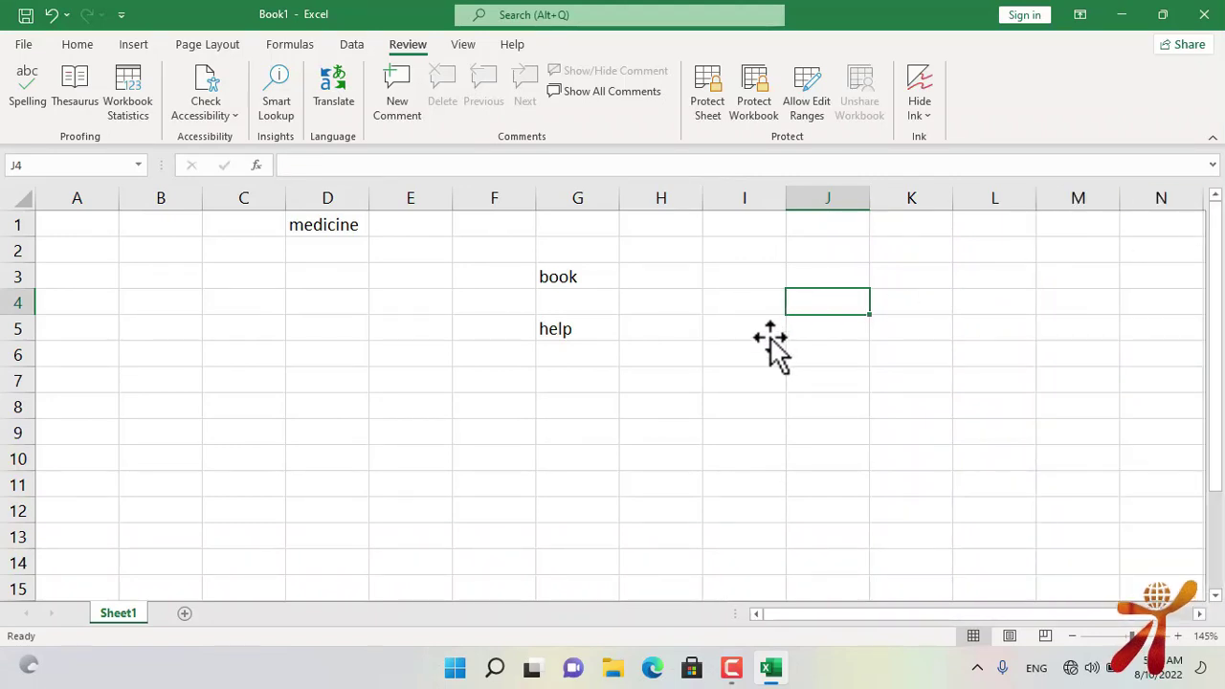
click(726, 302)
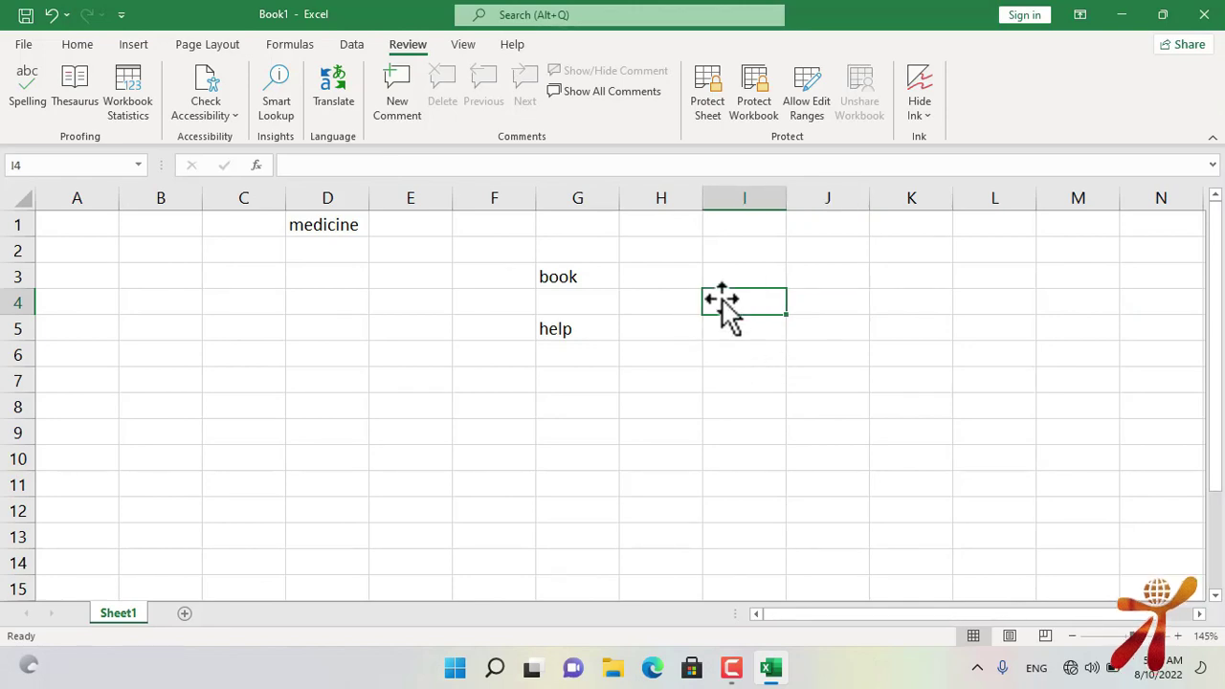
scroll(684, 305, down, 1)
scroll(689, 306, down, 2)
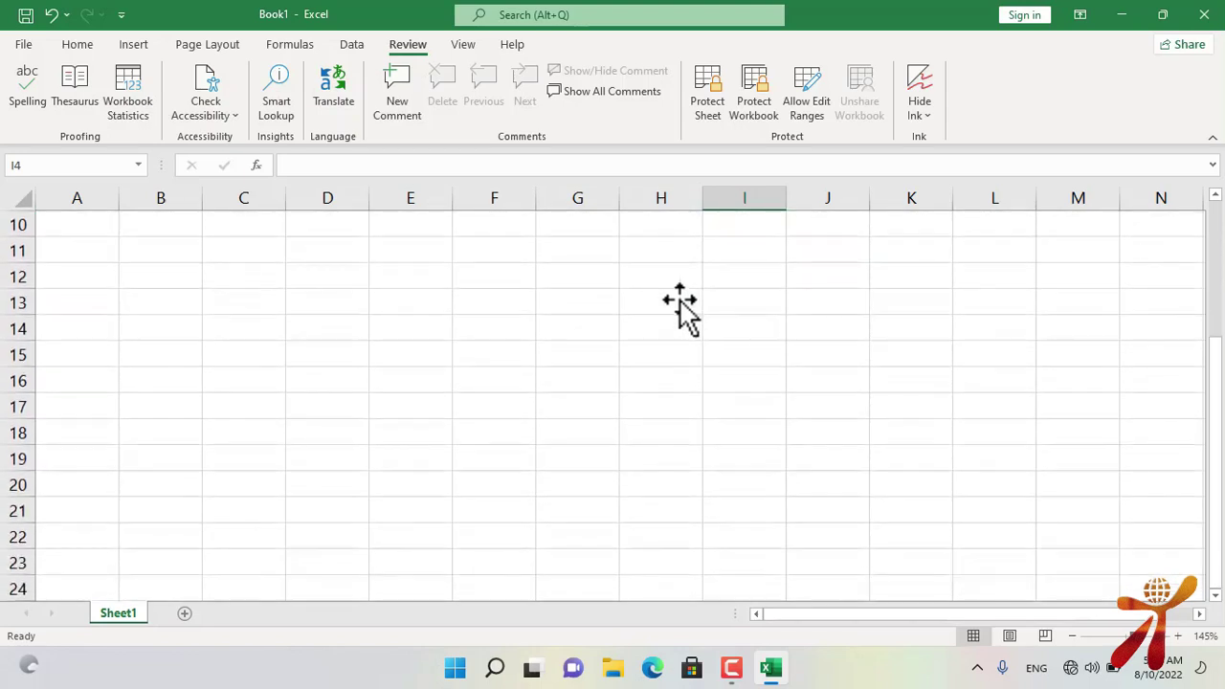
click(516, 302)
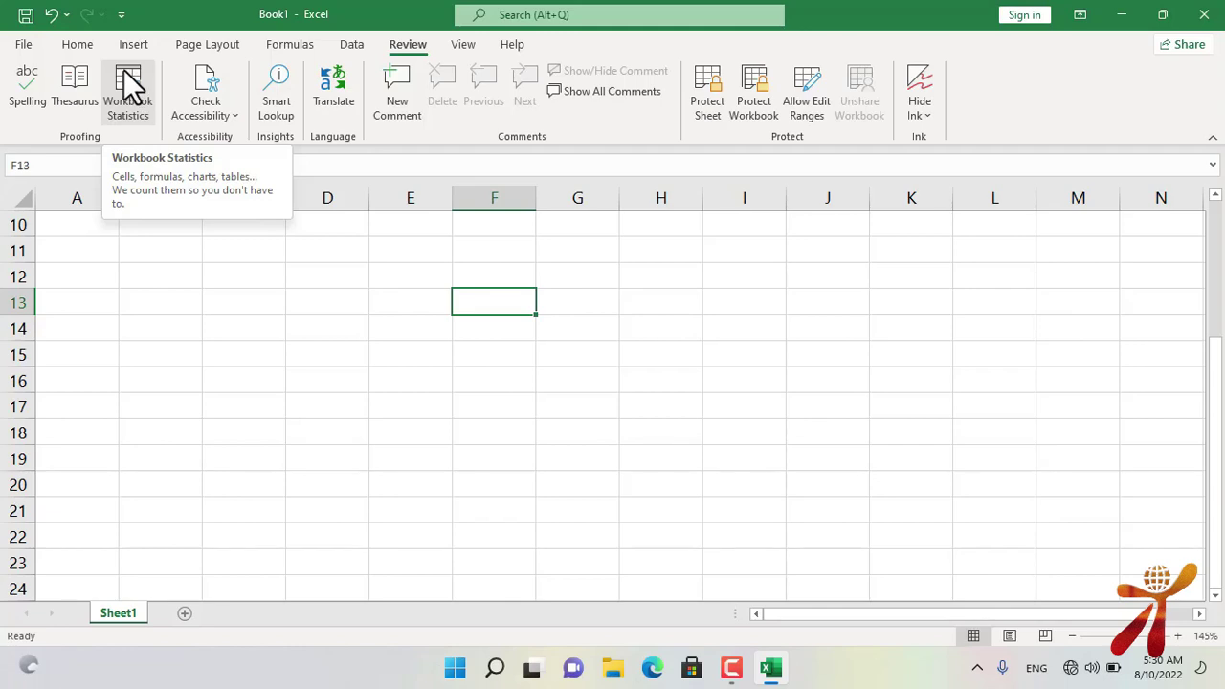
click(132, 88)
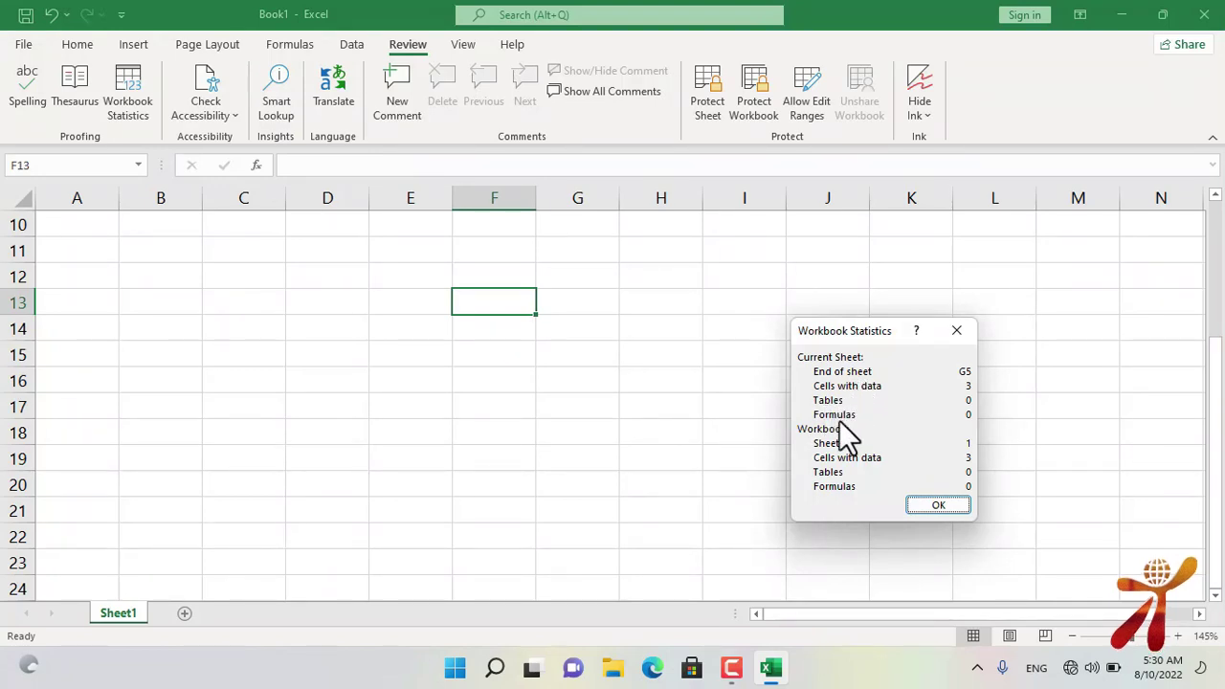
click(936, 505)
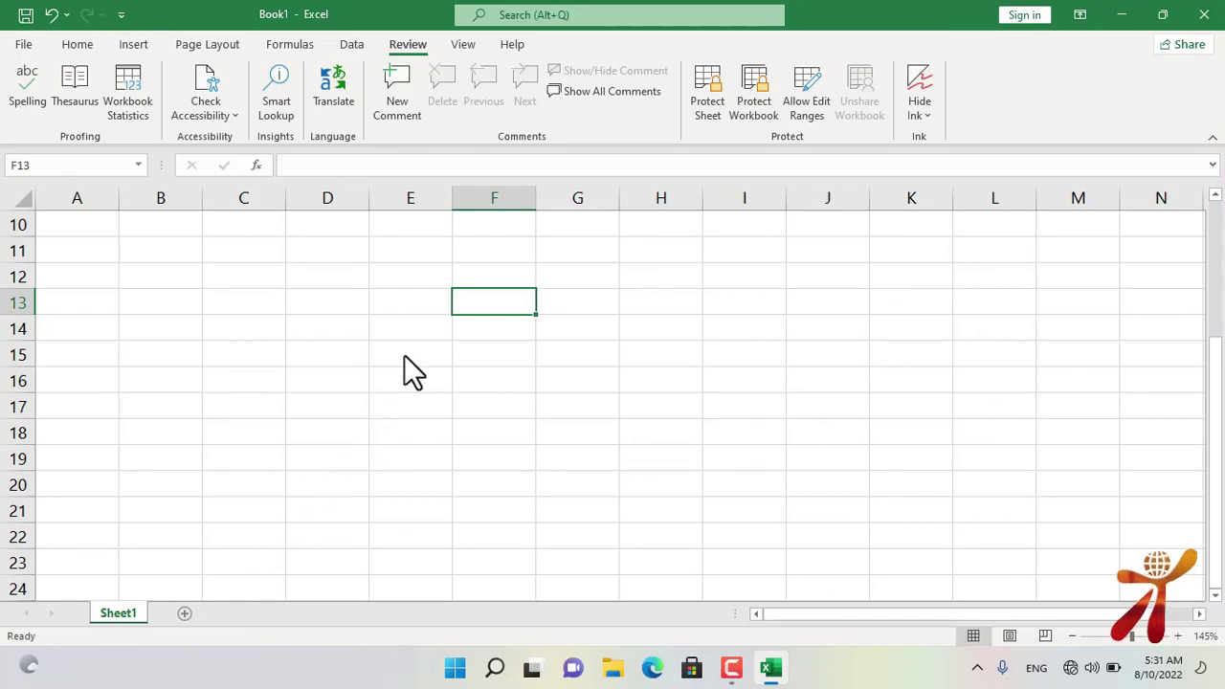
click(136, 84)
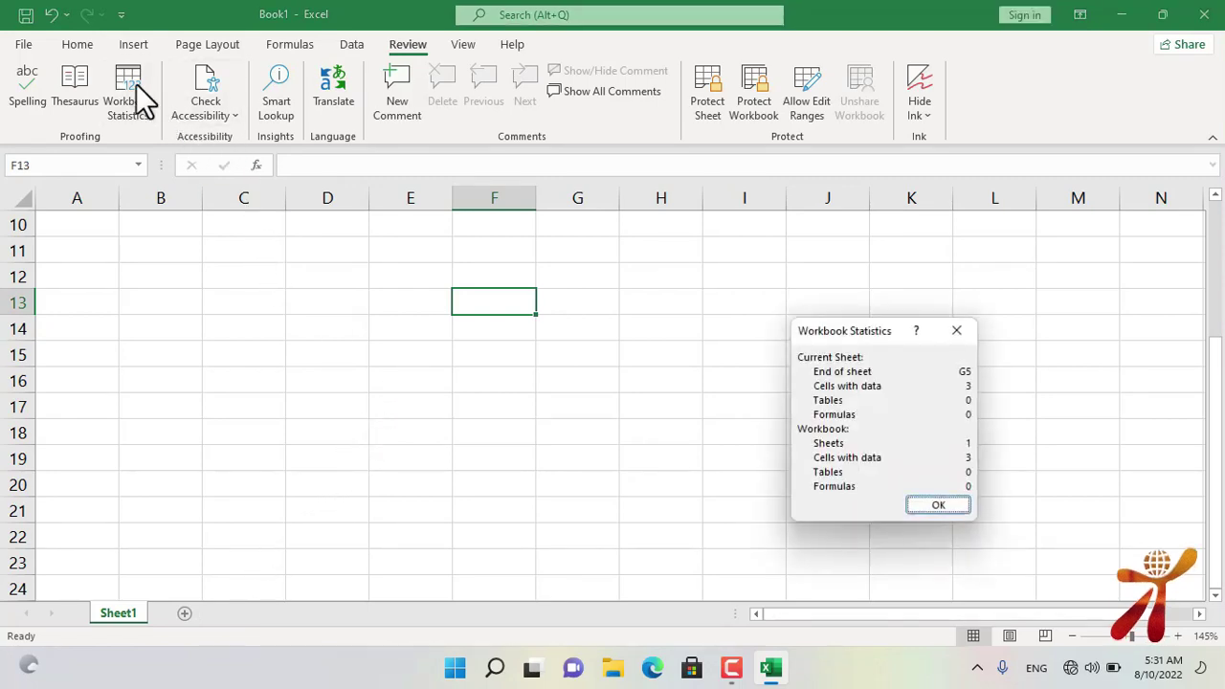
click(948, 509)
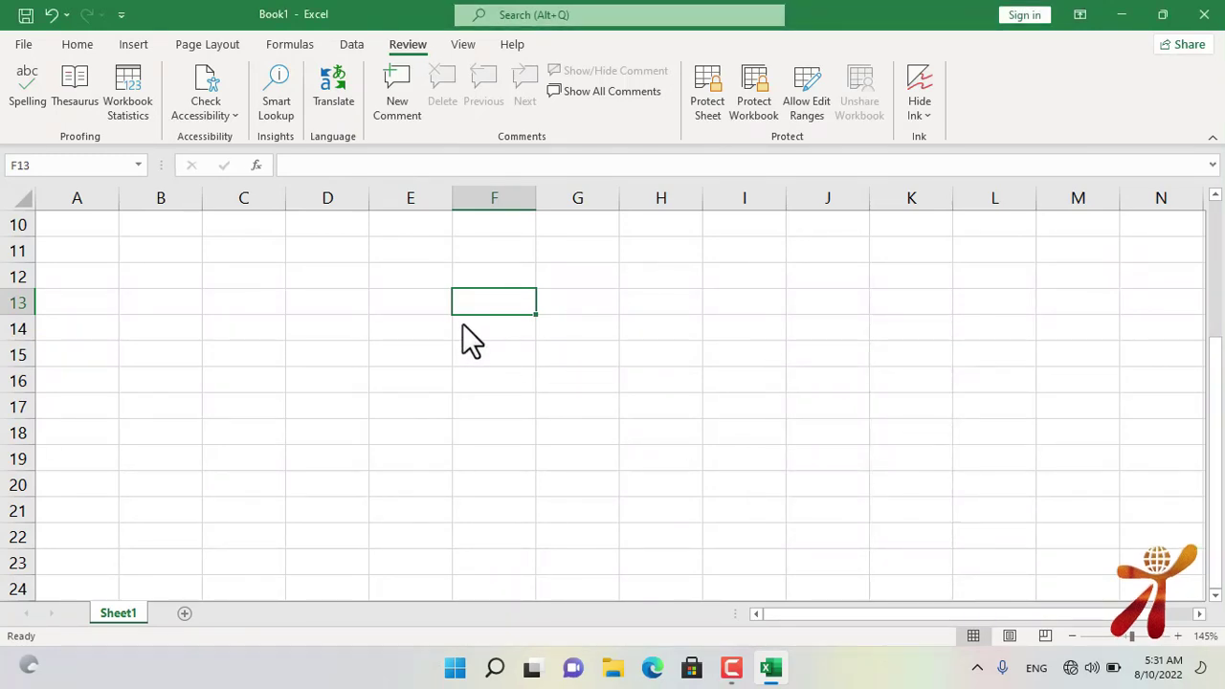
click(210, 84)
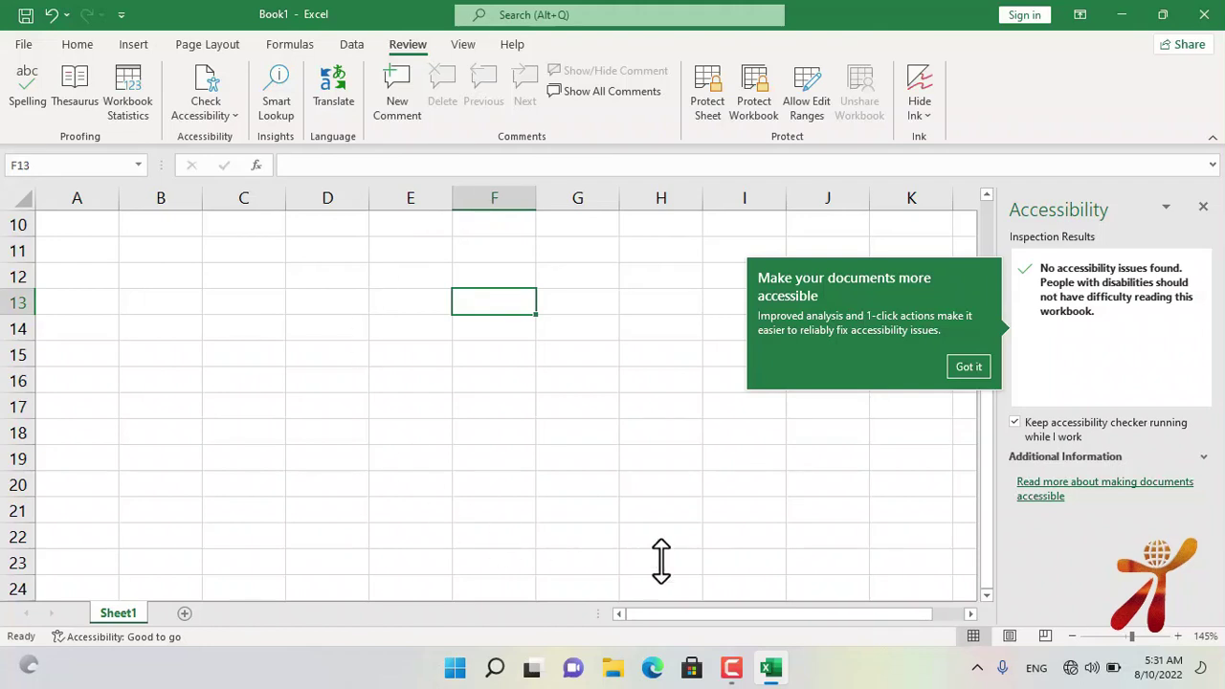
click(1203, 207)
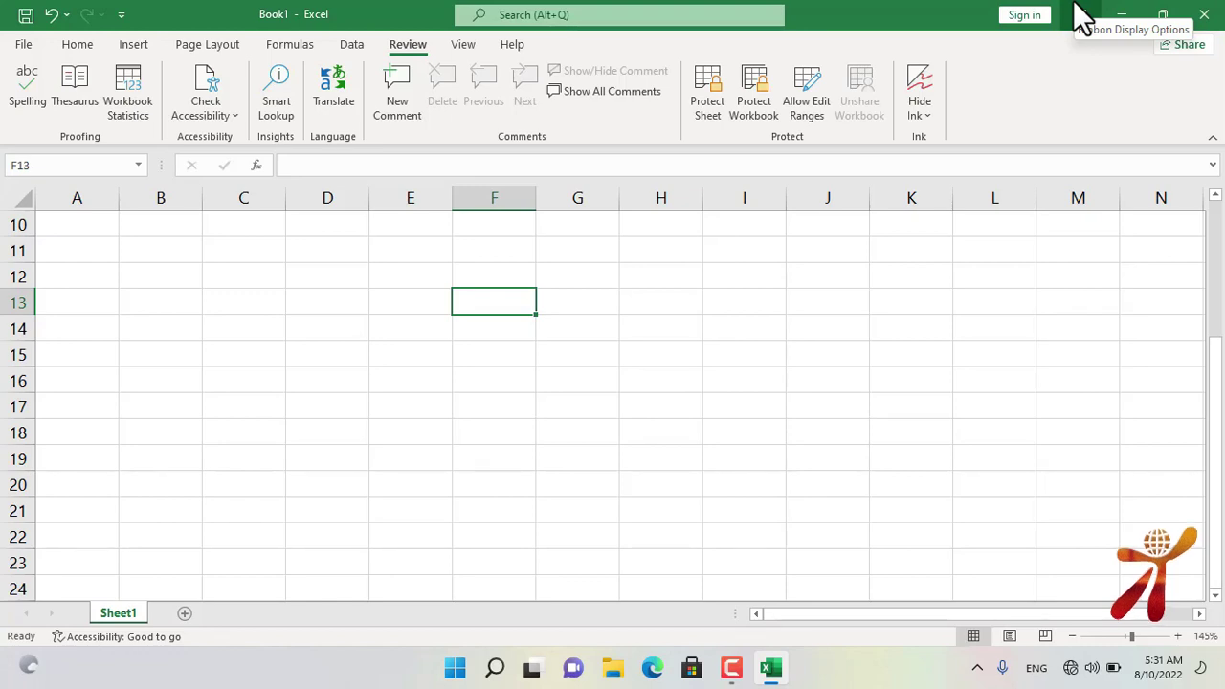
- Search the Start menu for 'fire' and open the Check firewall status page
key(super)
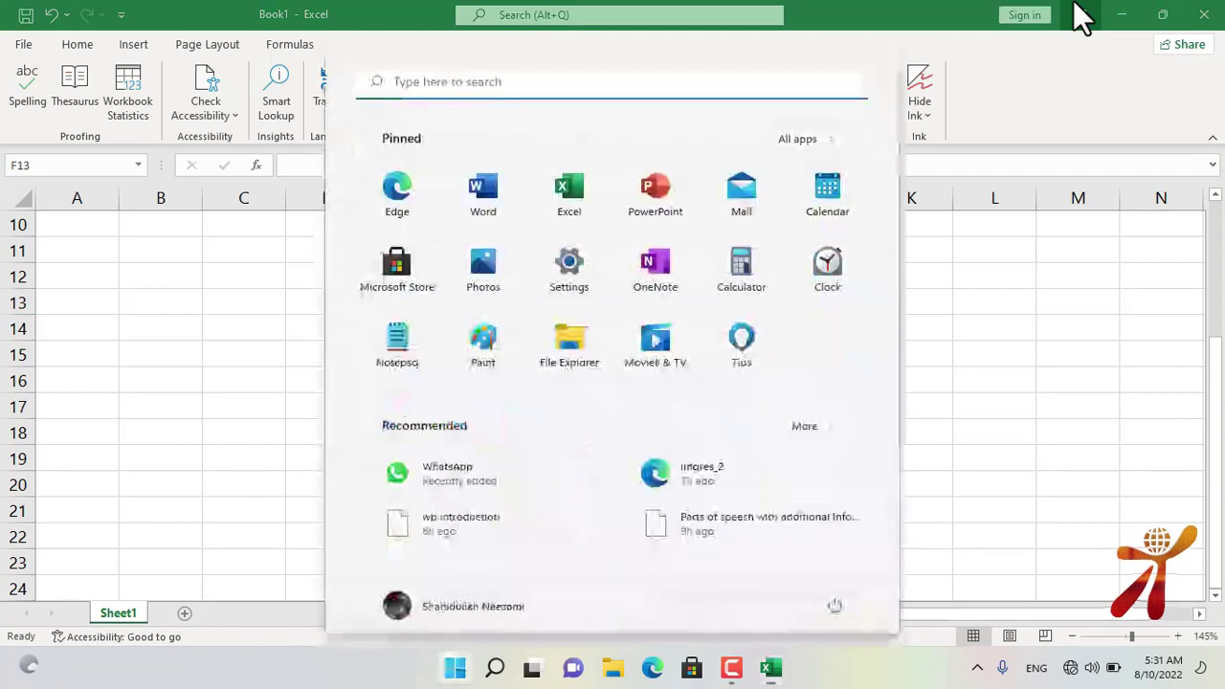
text(fire)
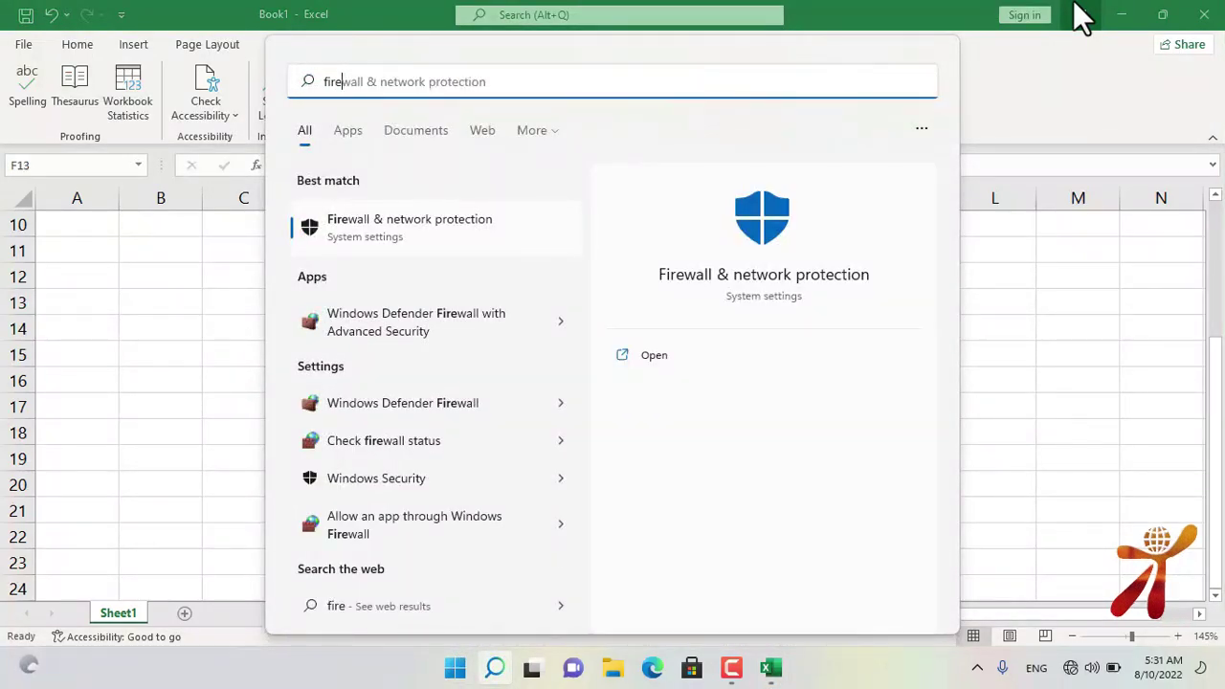
key(Down)
key(Down)
key(Down)
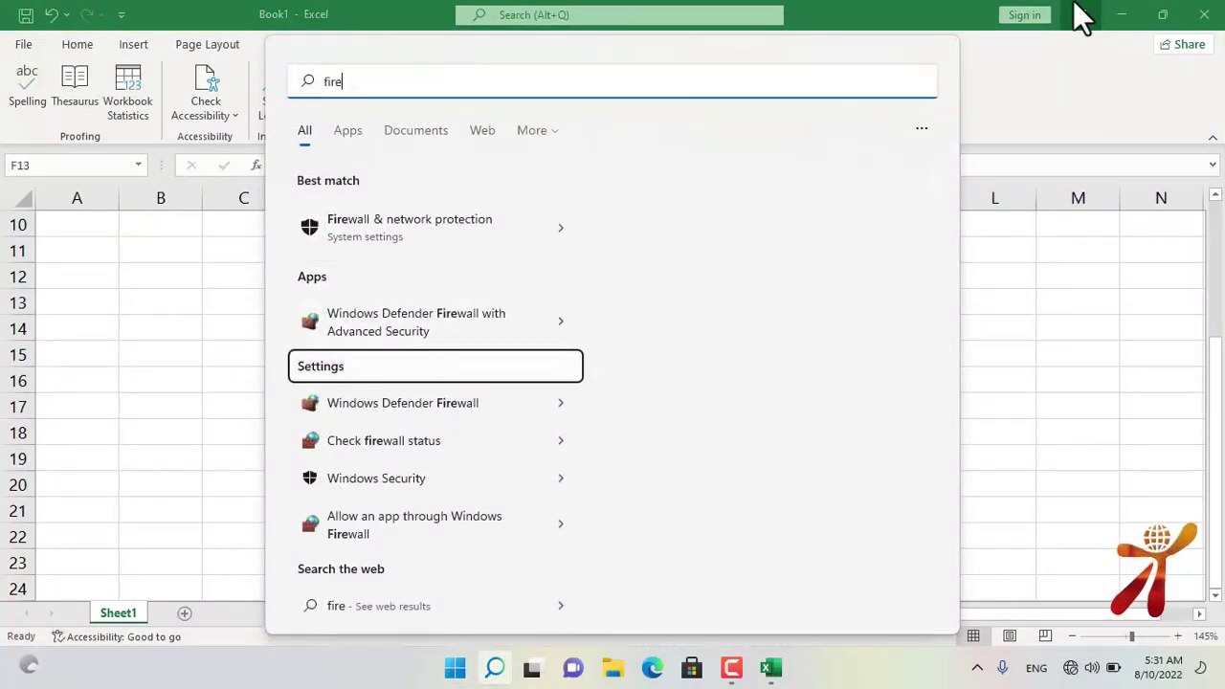
key(Down)
key(Down)
key(Down)
key(Up)
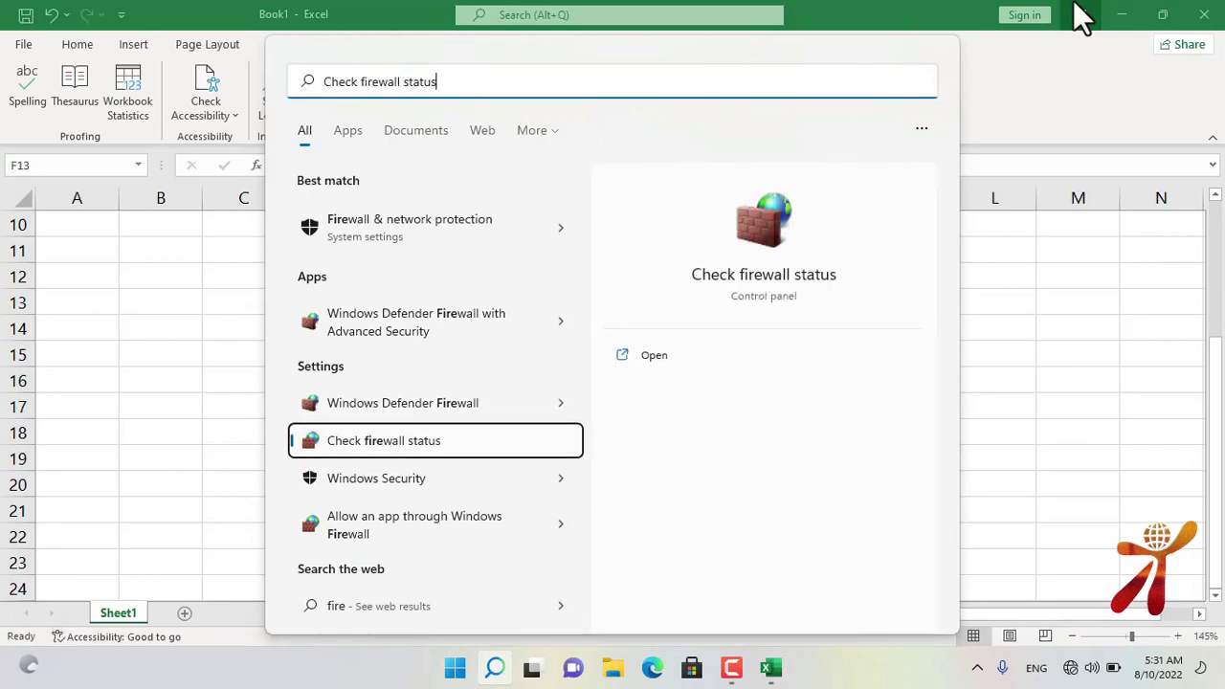
key(Return)
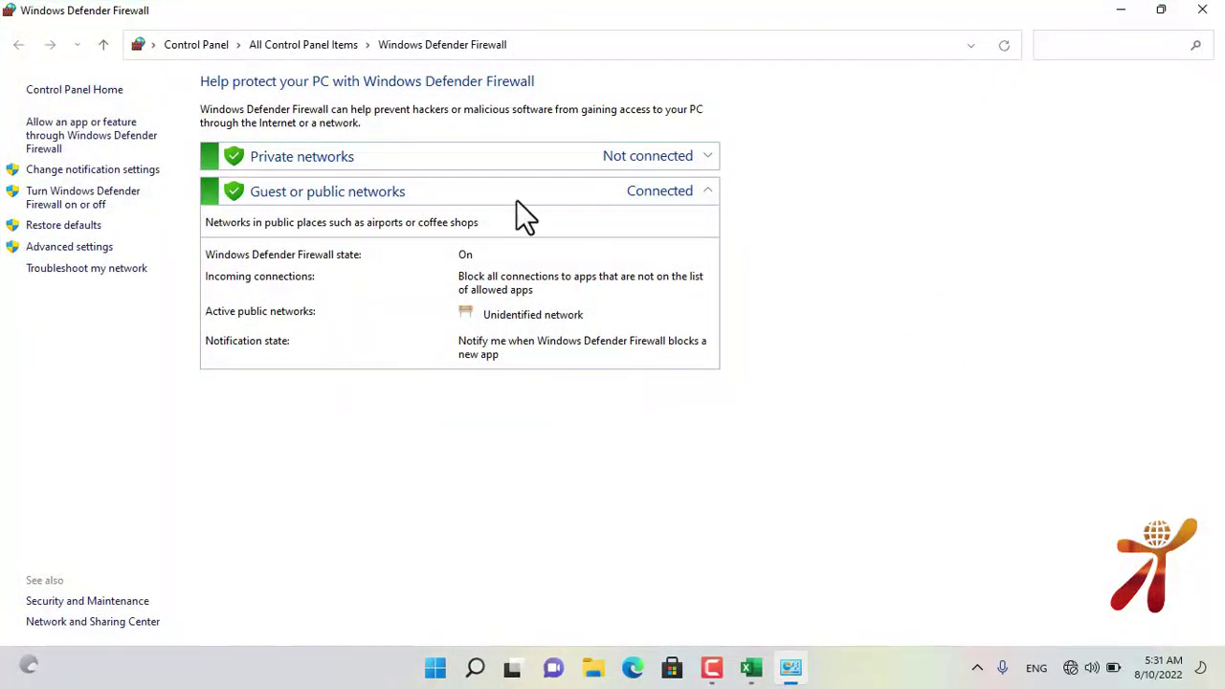
- Review the firewall on/off settings, leave them unchanged, and close the Control Panel window
click(84, 201)
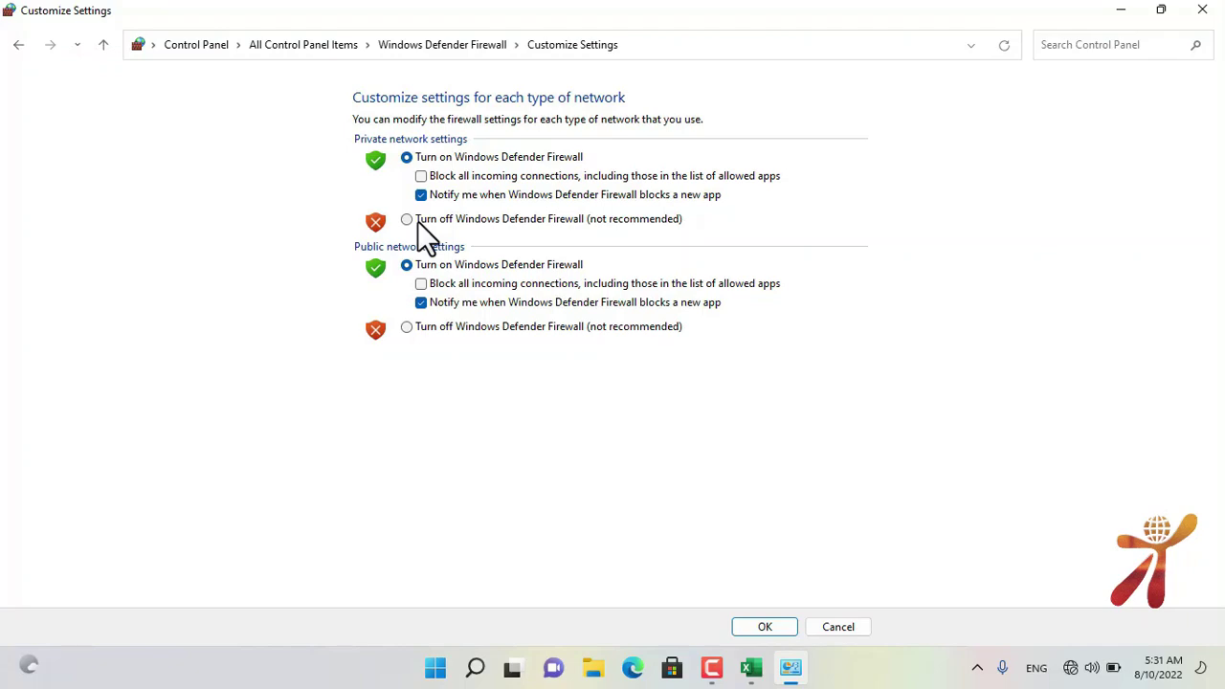
click(766, 627)
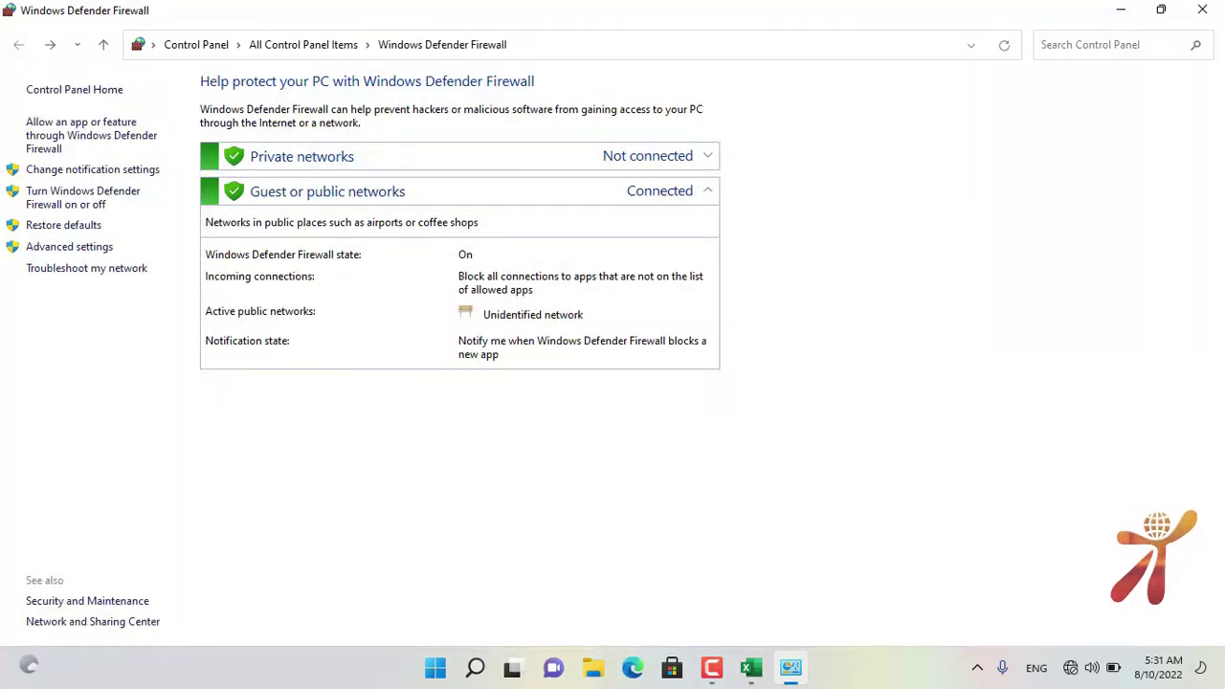
click(1202, 10)
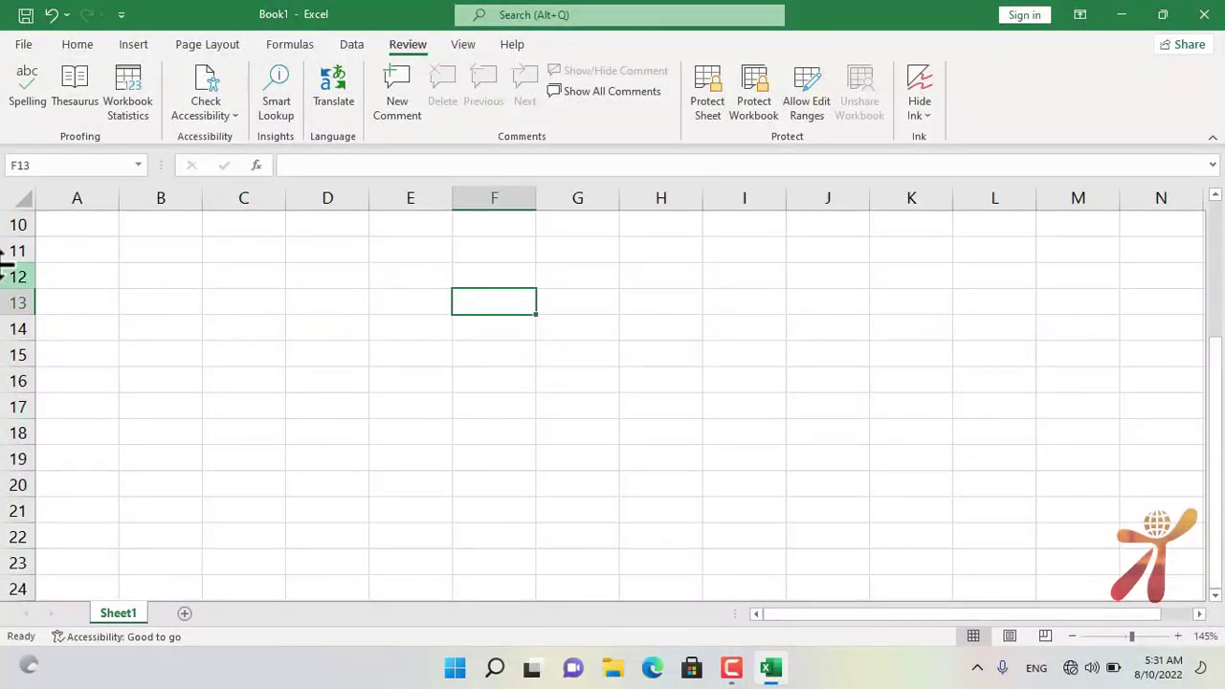
mouse_move(82, 228)
mouse_down()
mouse_move(646, 467)
mouse_move(742, 483)
mouse_up()
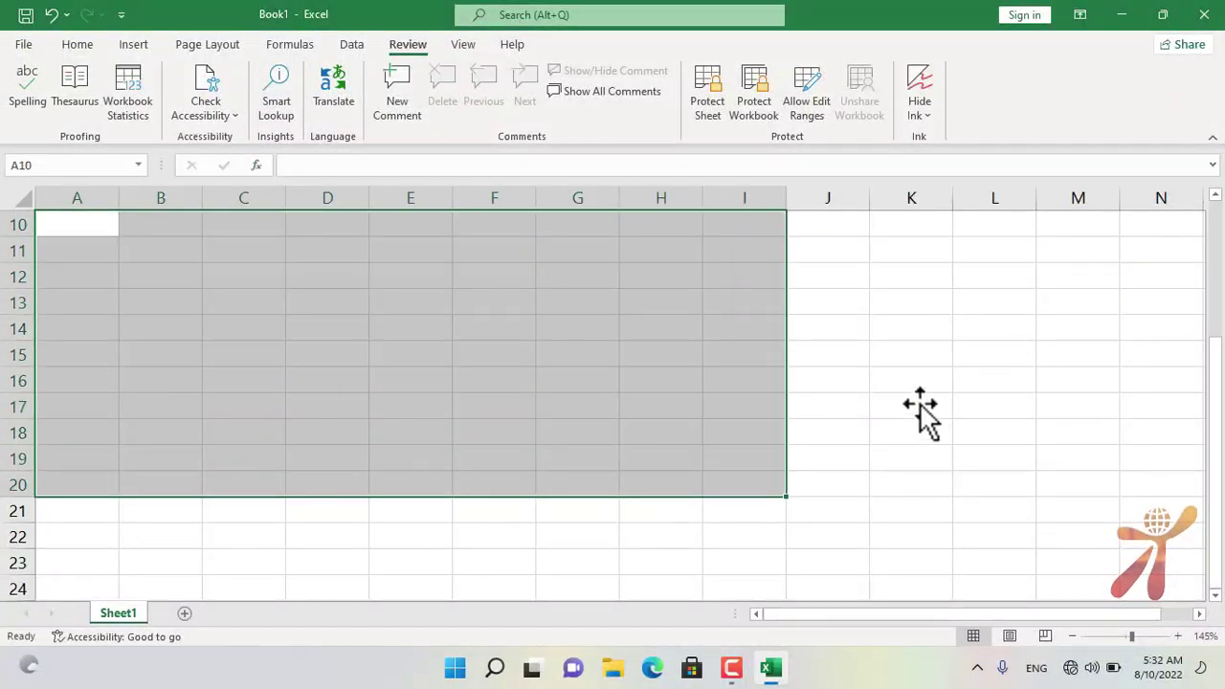
click(1026, 413)
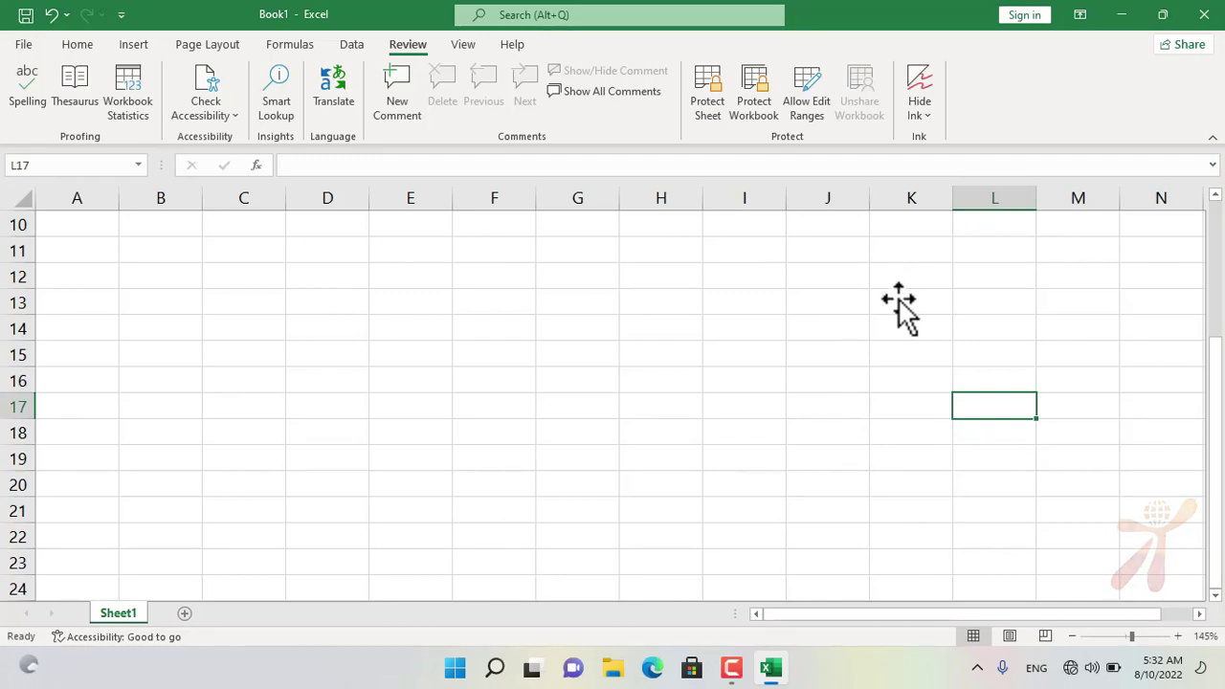
click(279, 73)
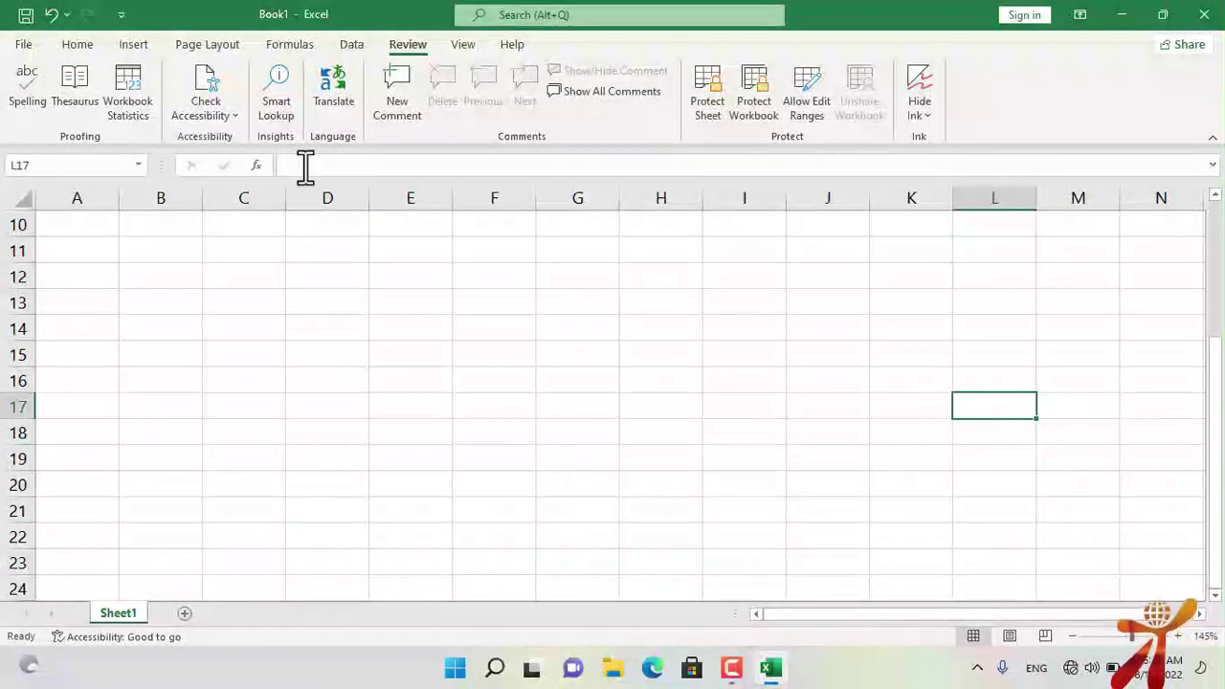
click(569, 283)
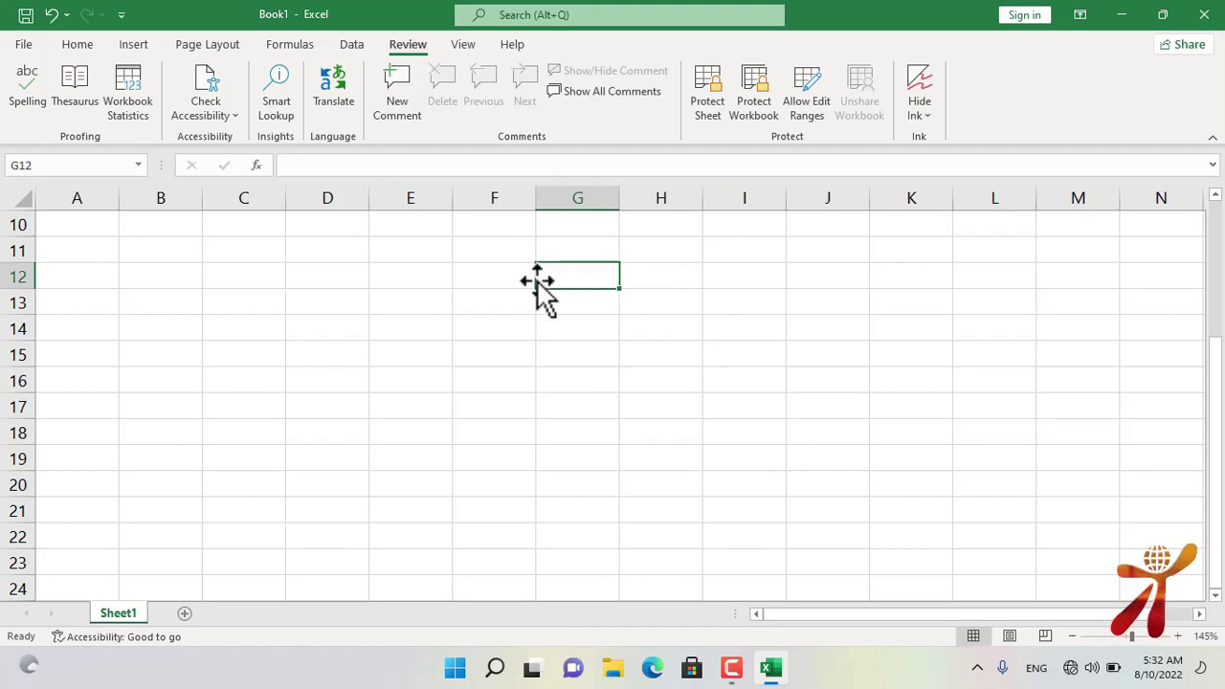
click(475, 282)
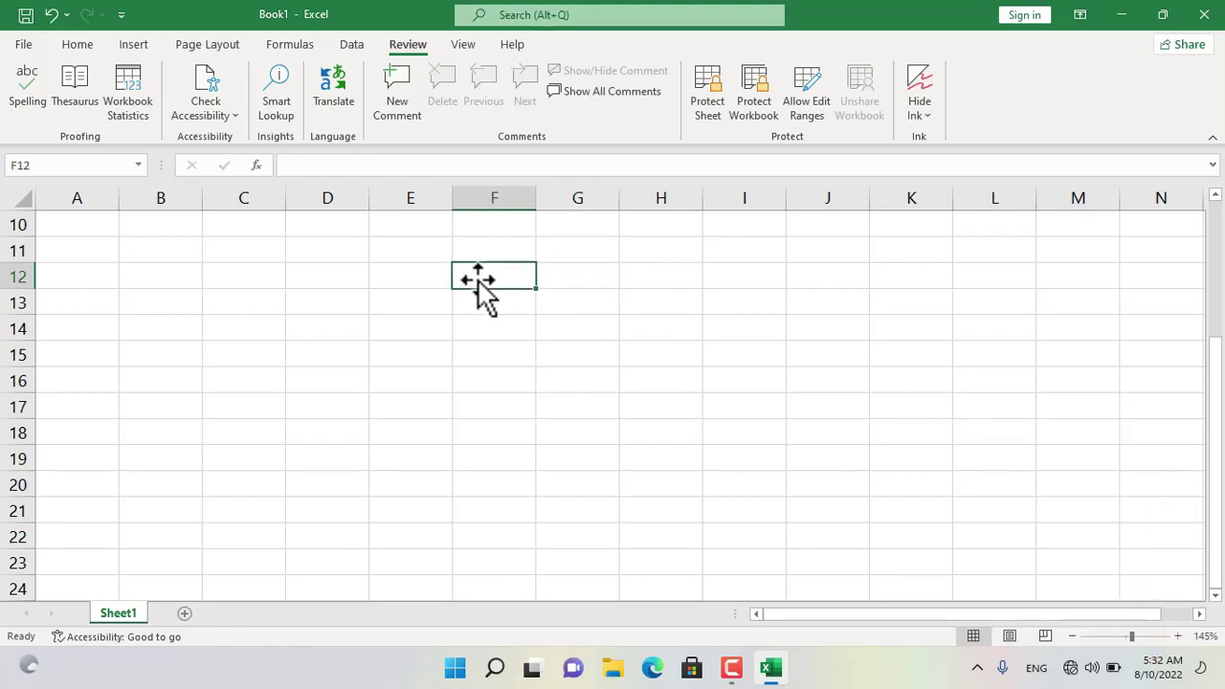
- Enter the question 'what is viruse?' in cell F12 and reselect the cell
text(wht)
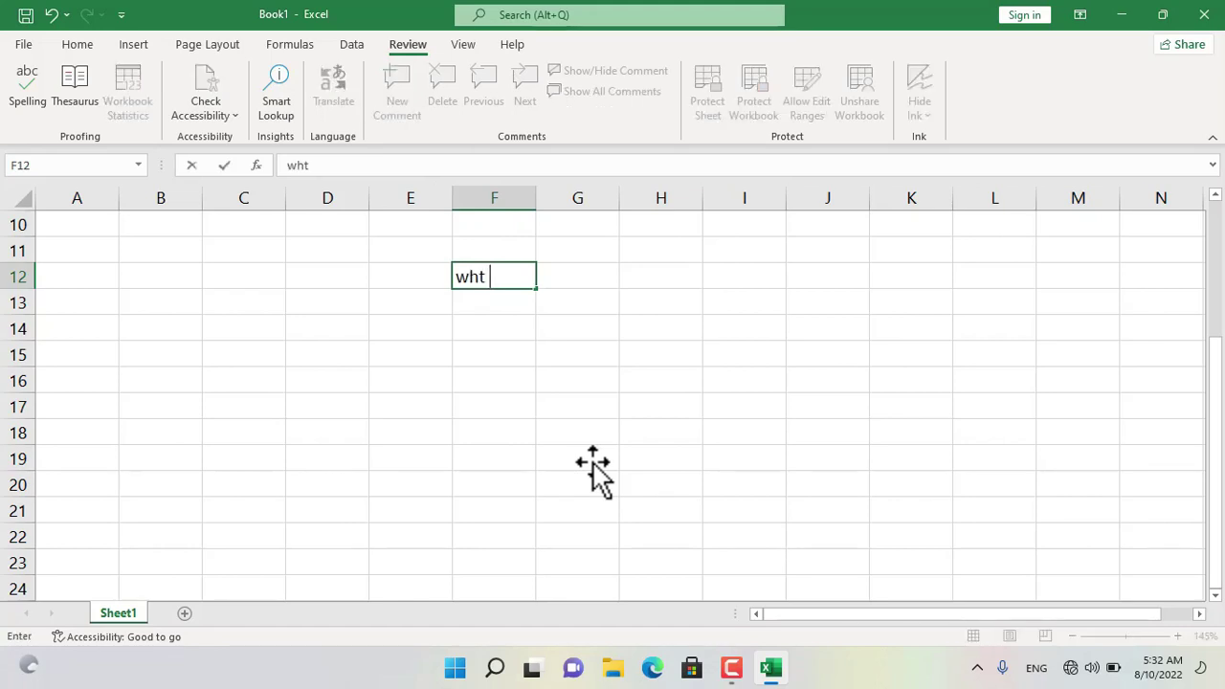
key(BackSpace)
key(BackSpace)
text(at is viruse)
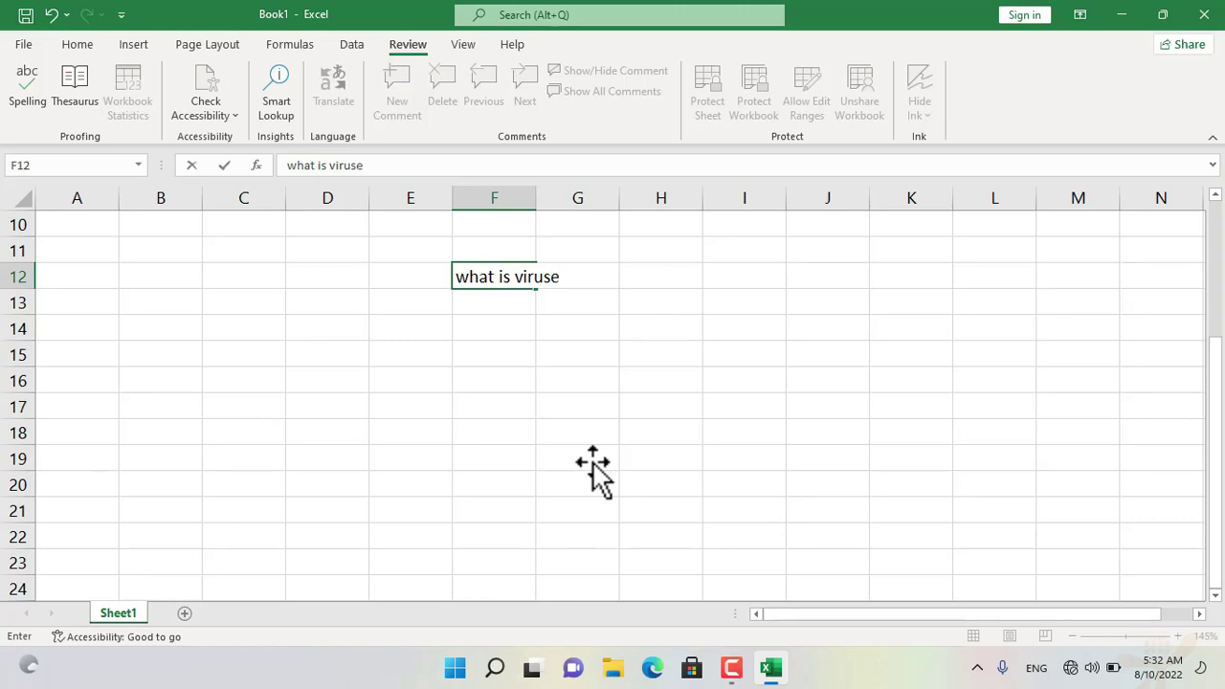
text(?)
key(Return)
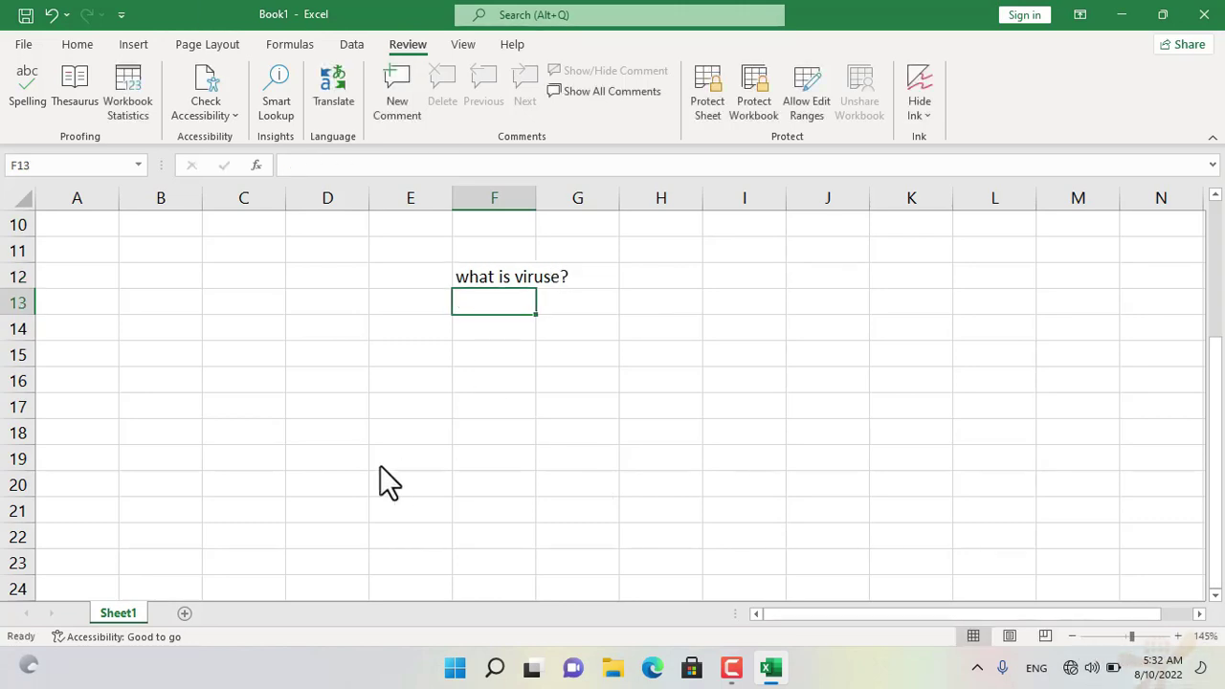
click(497, 280)
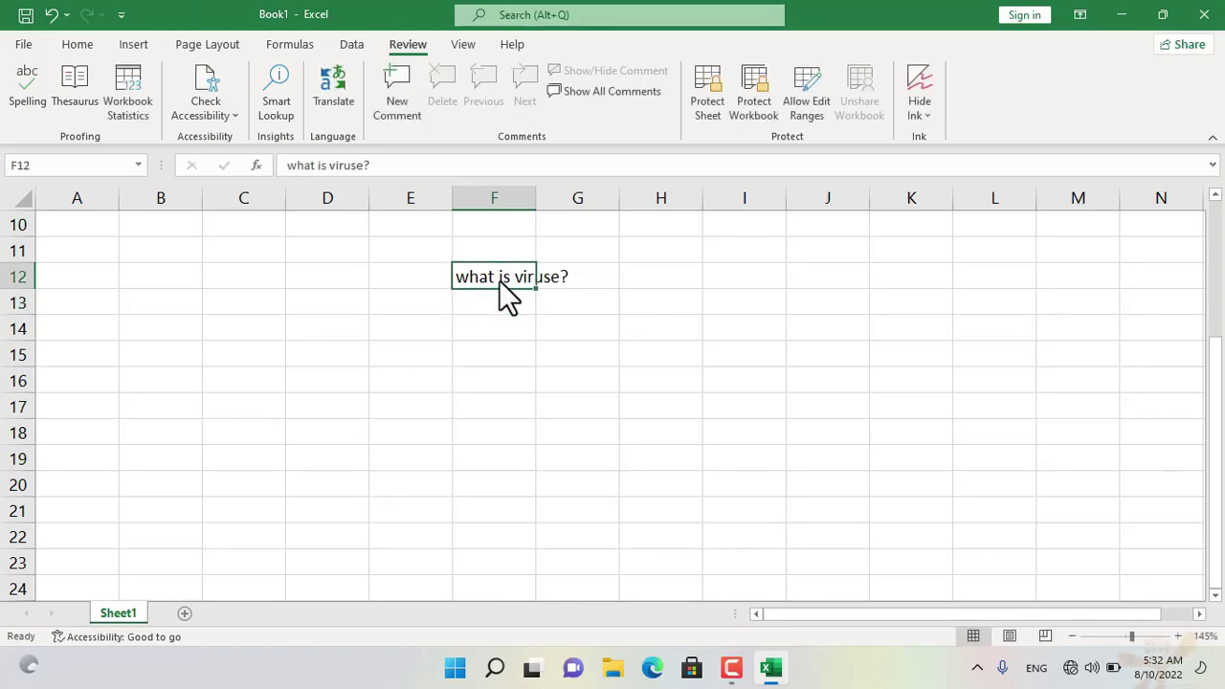
click(278, 88)
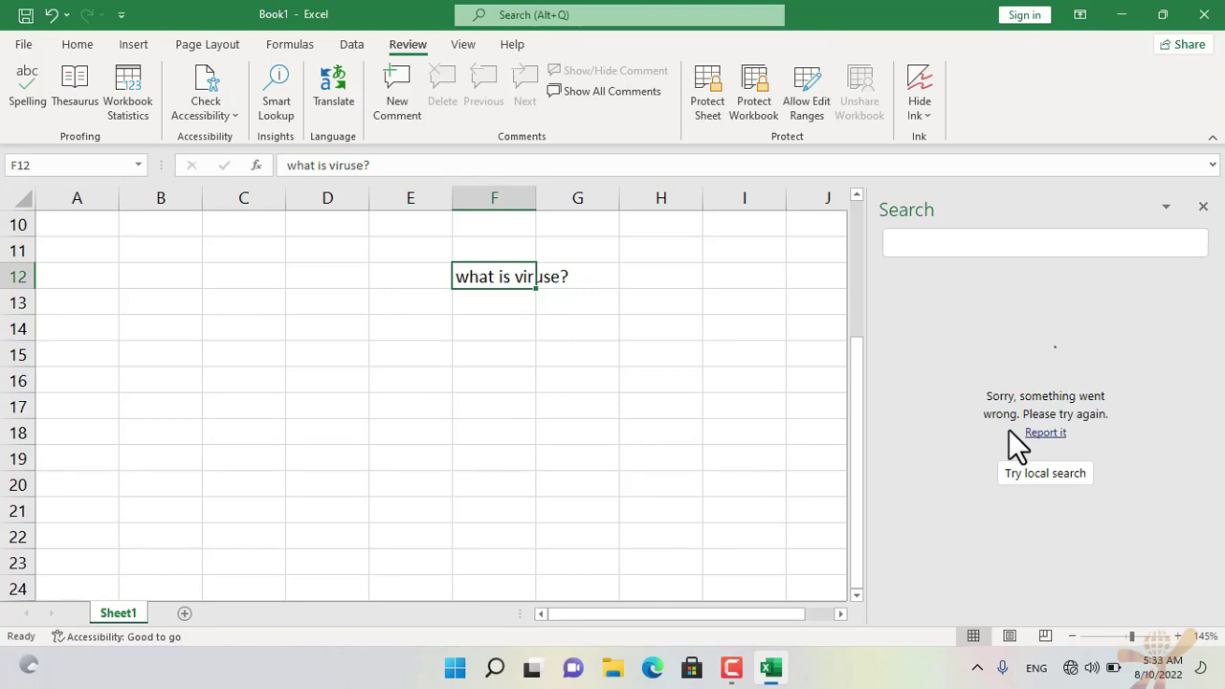
click(1203, 206)
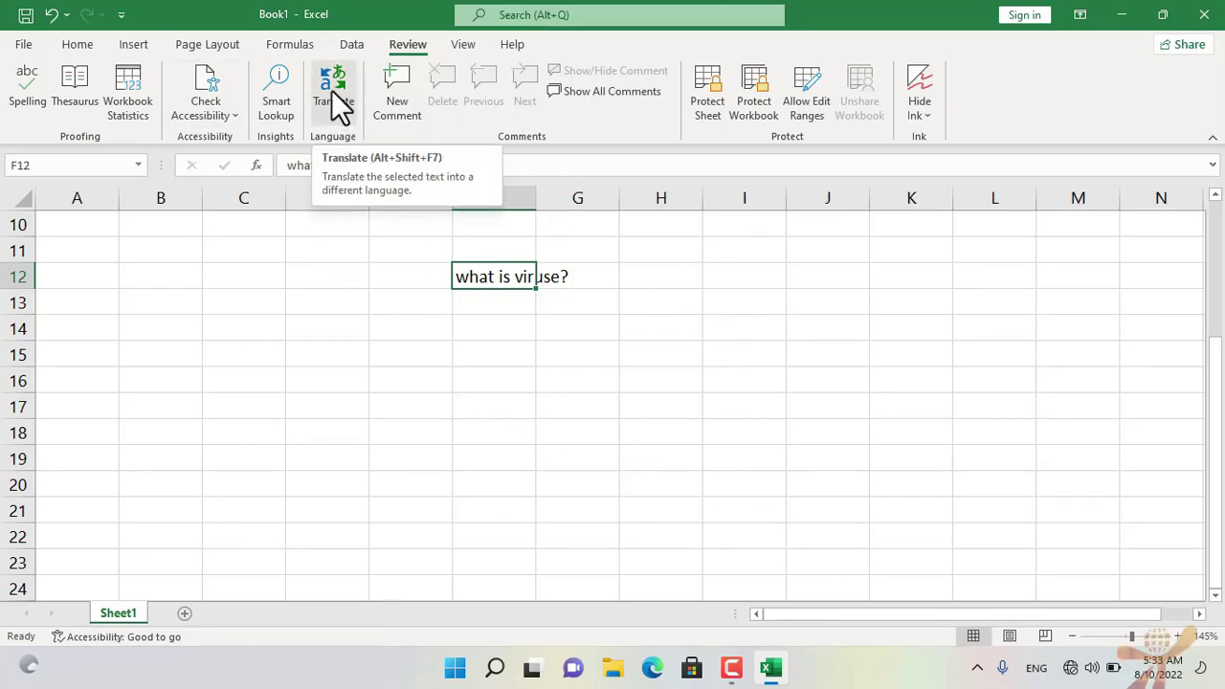
click(458, 356)
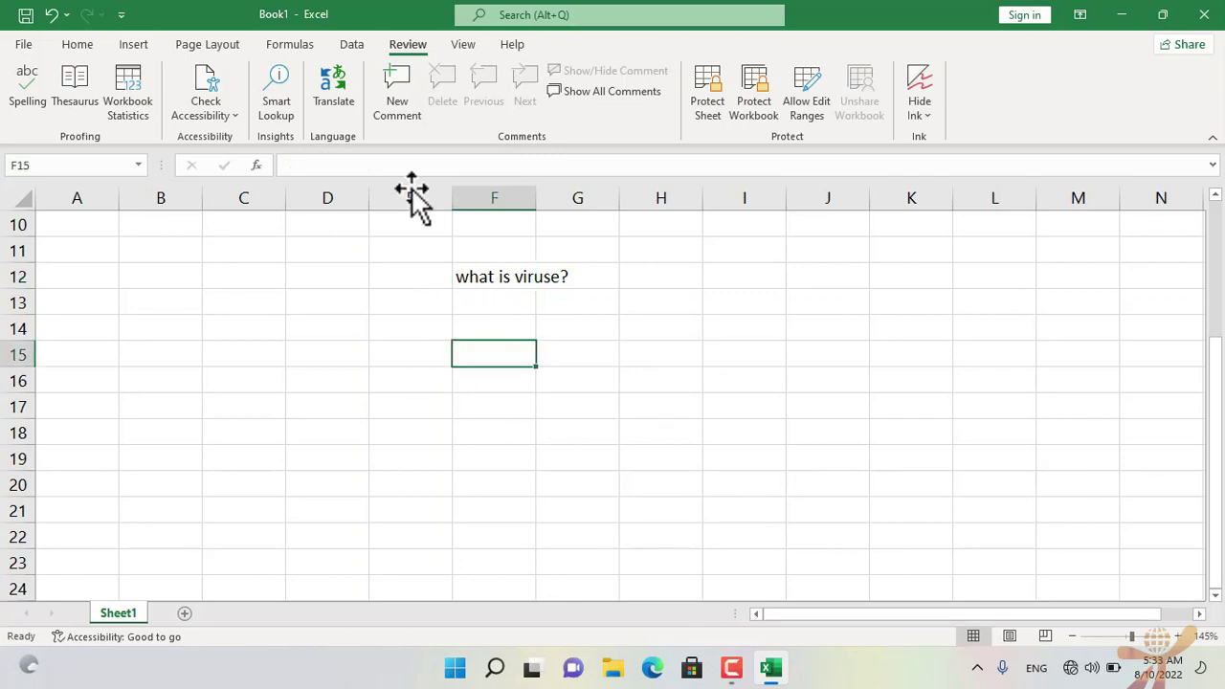
click(331, 91)
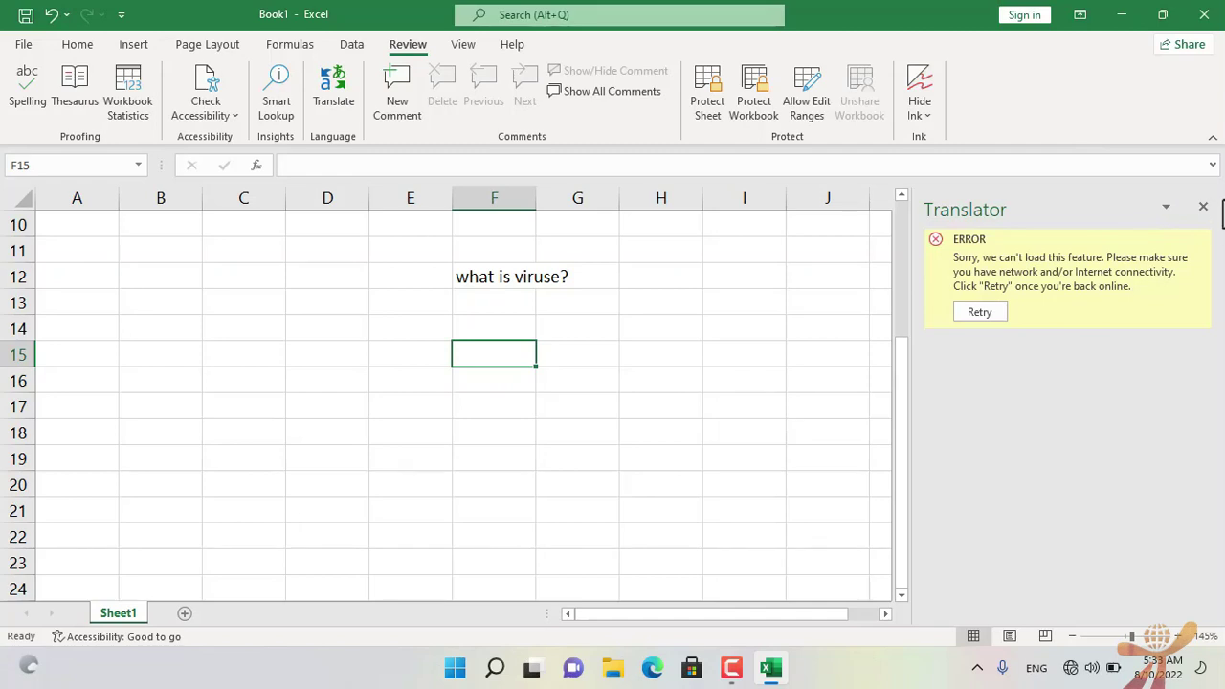
click(1203, 209)
click(695, 407)
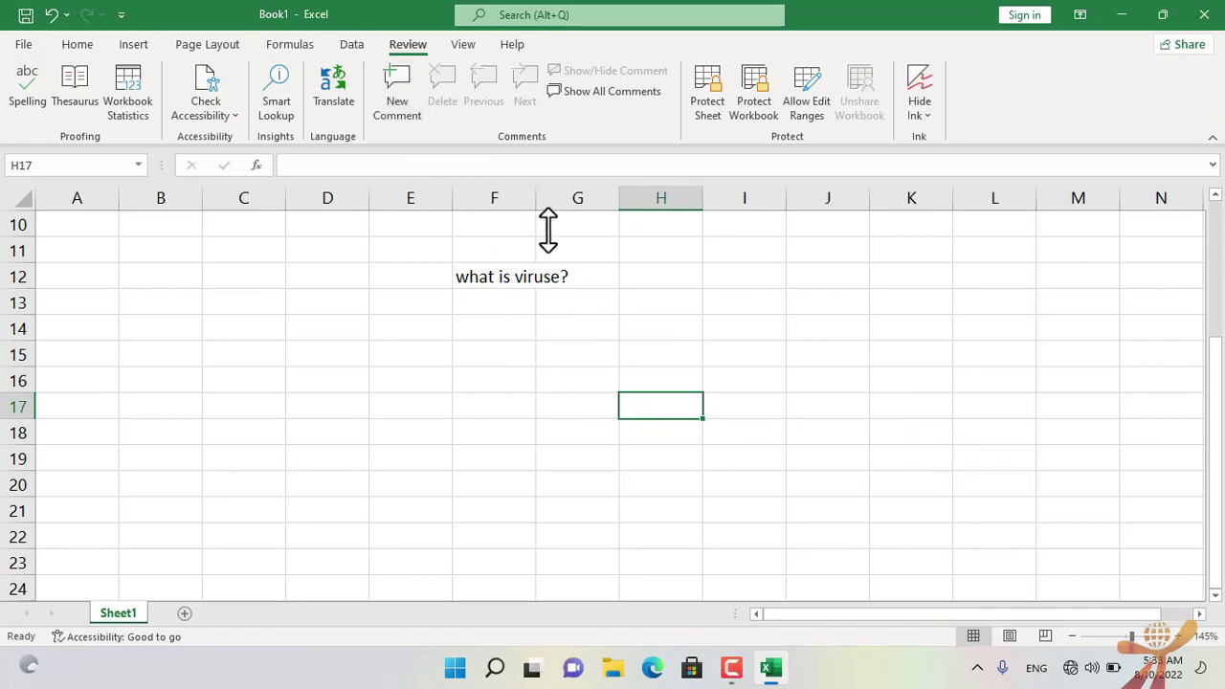
- Enter CPU in F15, RAM in F17 and MOUSE in F20, then return to F15
click(468, 355)
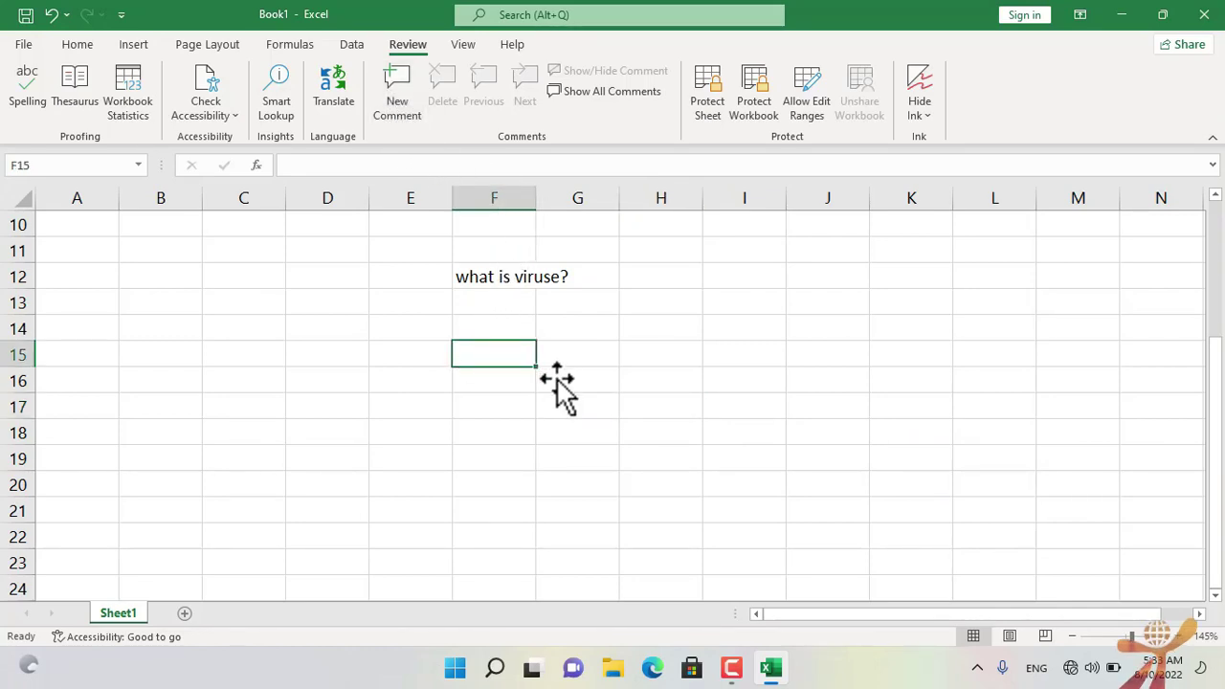
text(C)
key(Return)
key(Return)
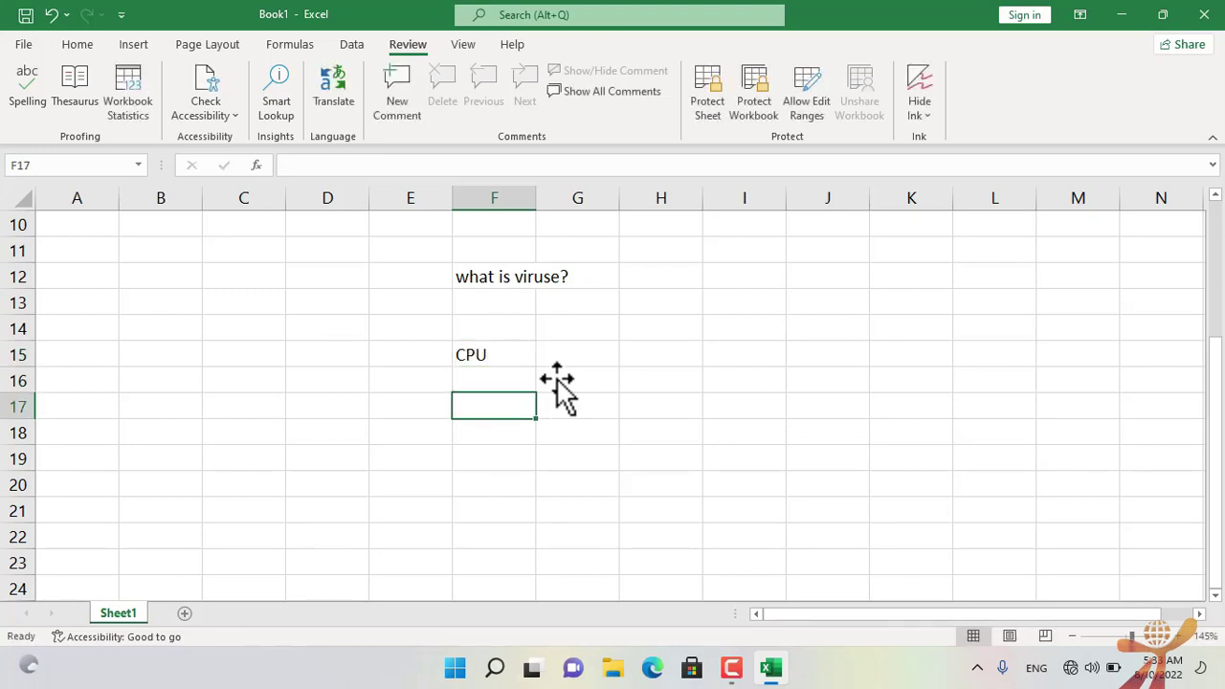
text(RAM)
key(Return)
key(Return)
key(Return)
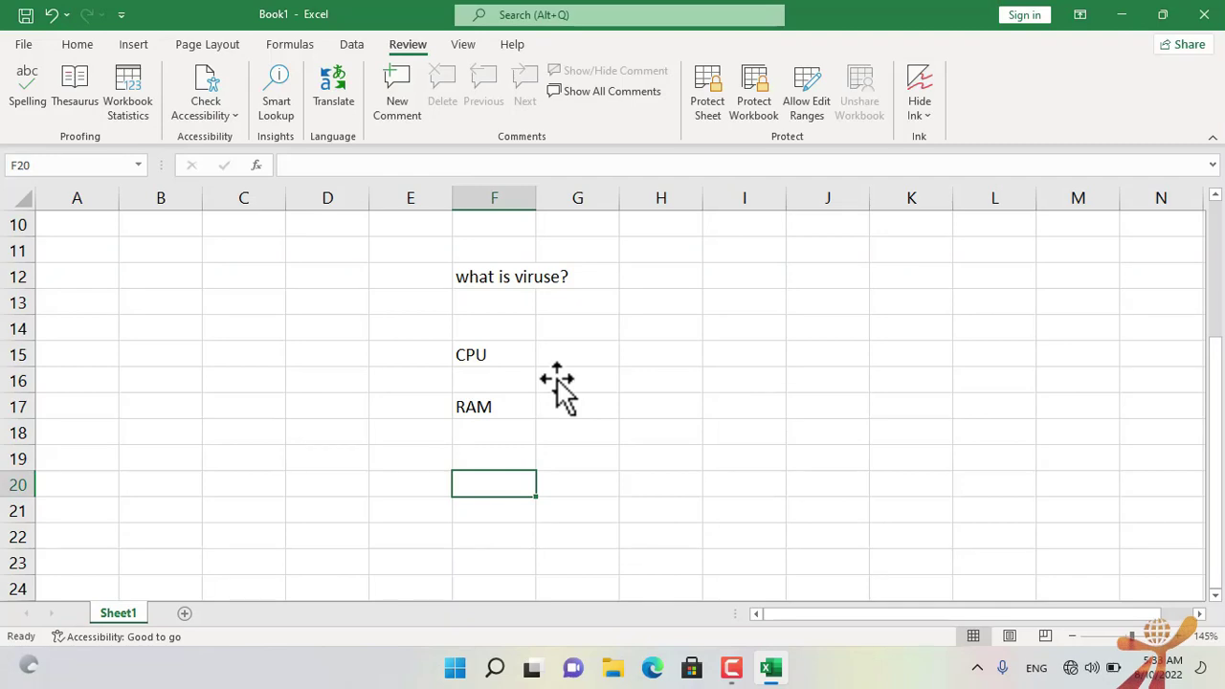
text(MOUSE)
key(Right)
key(Up)
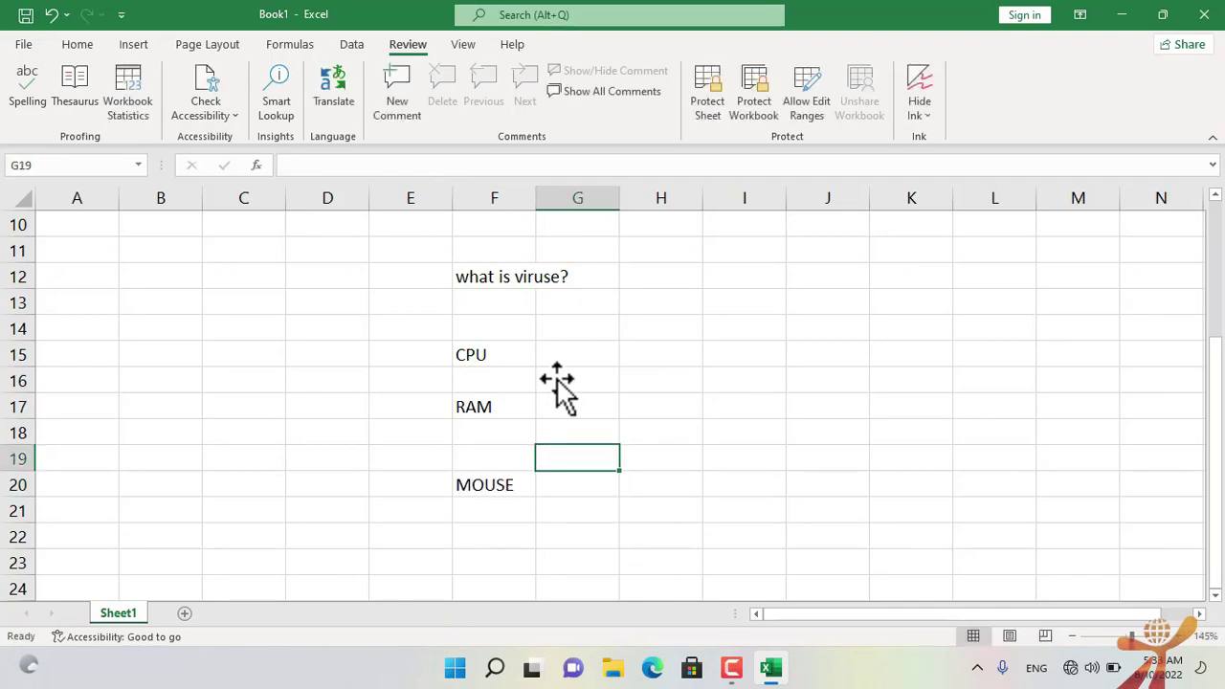
key(Up)
key(Left)
key(Up)
key(Up)
key(Up)
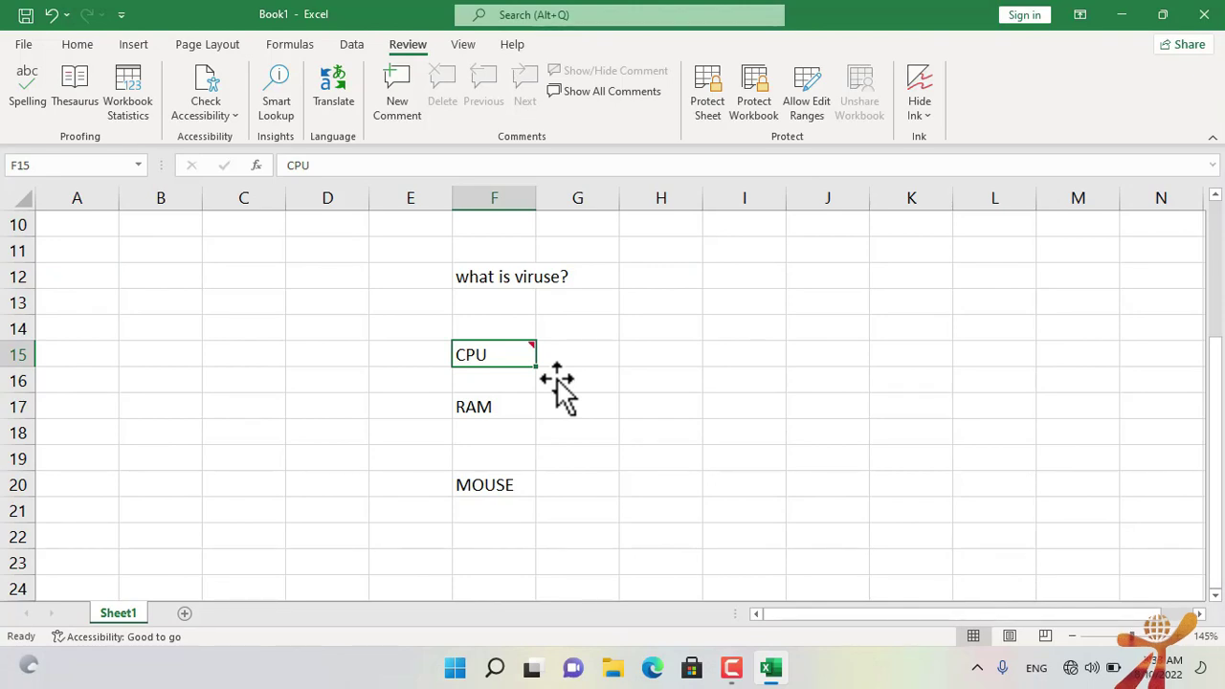
- Add the note 'CENTRAL PROCESSING UNIT' to the CPU cell F15
key(shift+F2)
text(CENT)
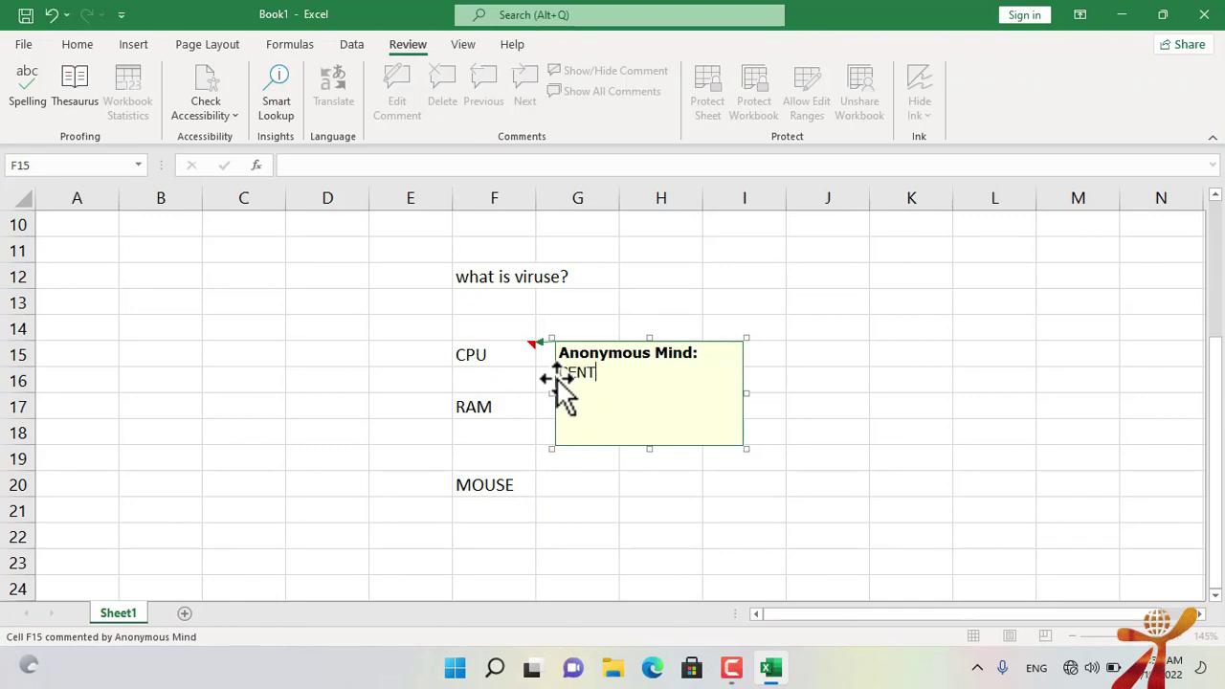
text(RAL)
text( PROCESSI)
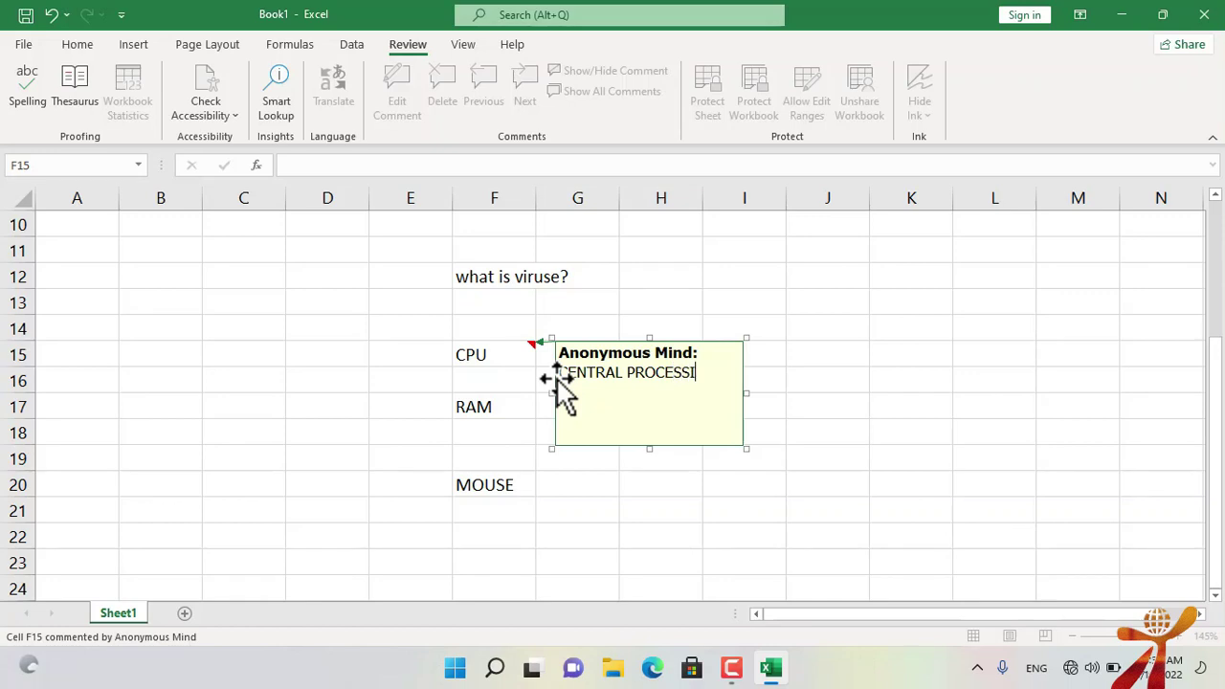
text(NG UNIT)
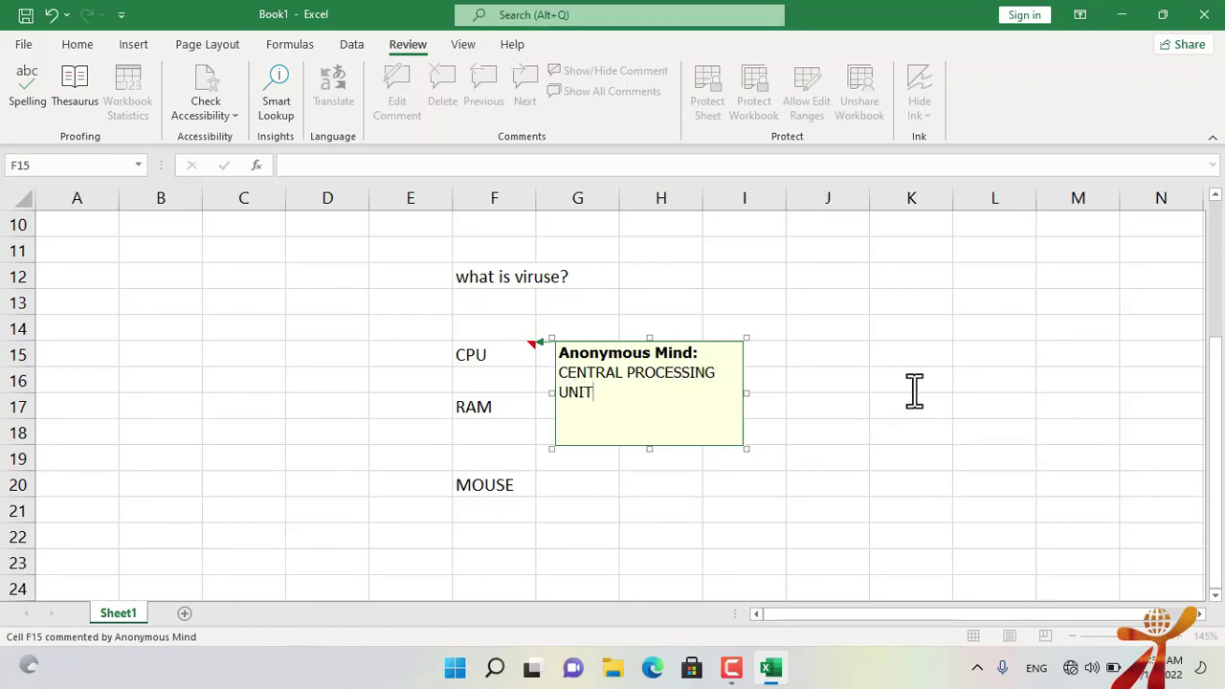
click(911, 385)
click(505, 410)
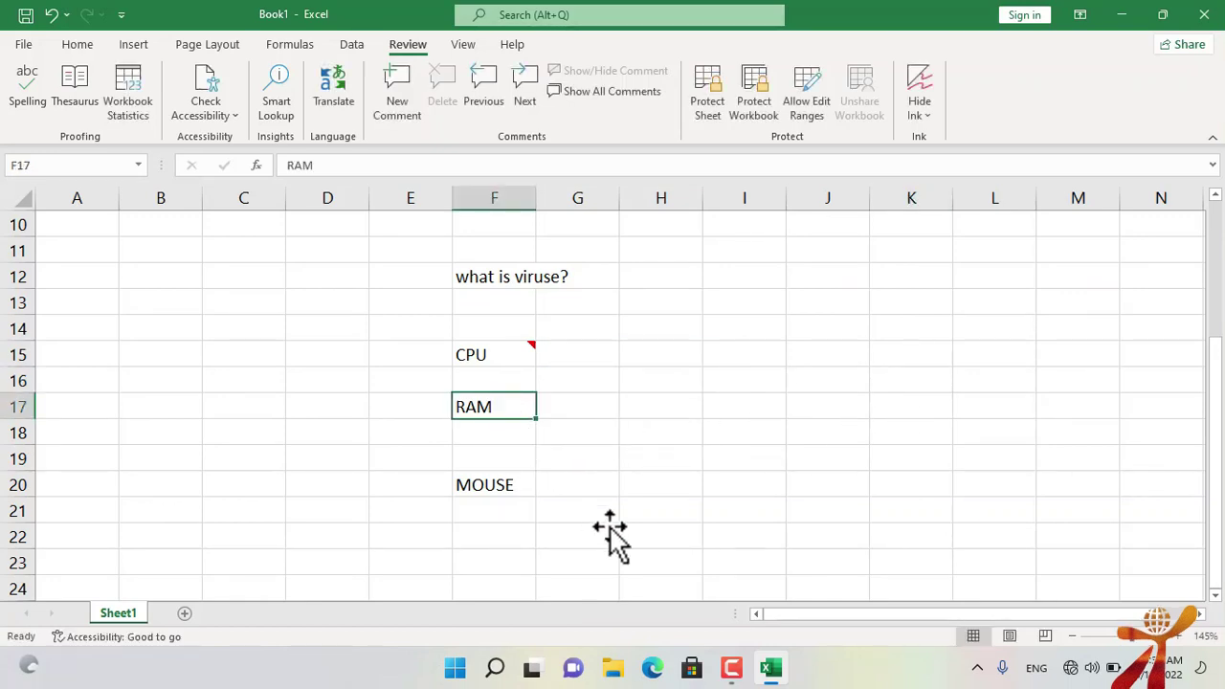
- Add the note 'RANDOM ACCESS MEMORY' to the RAM cell F17
key(shift+F2)
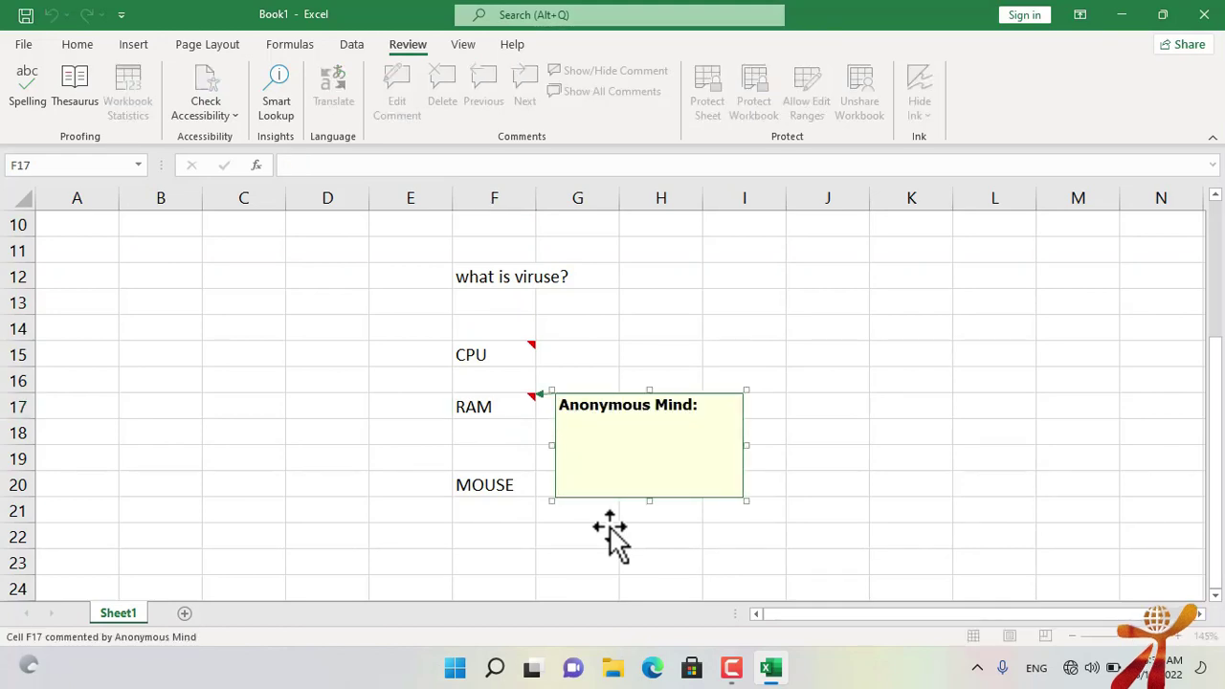
text(RAN)
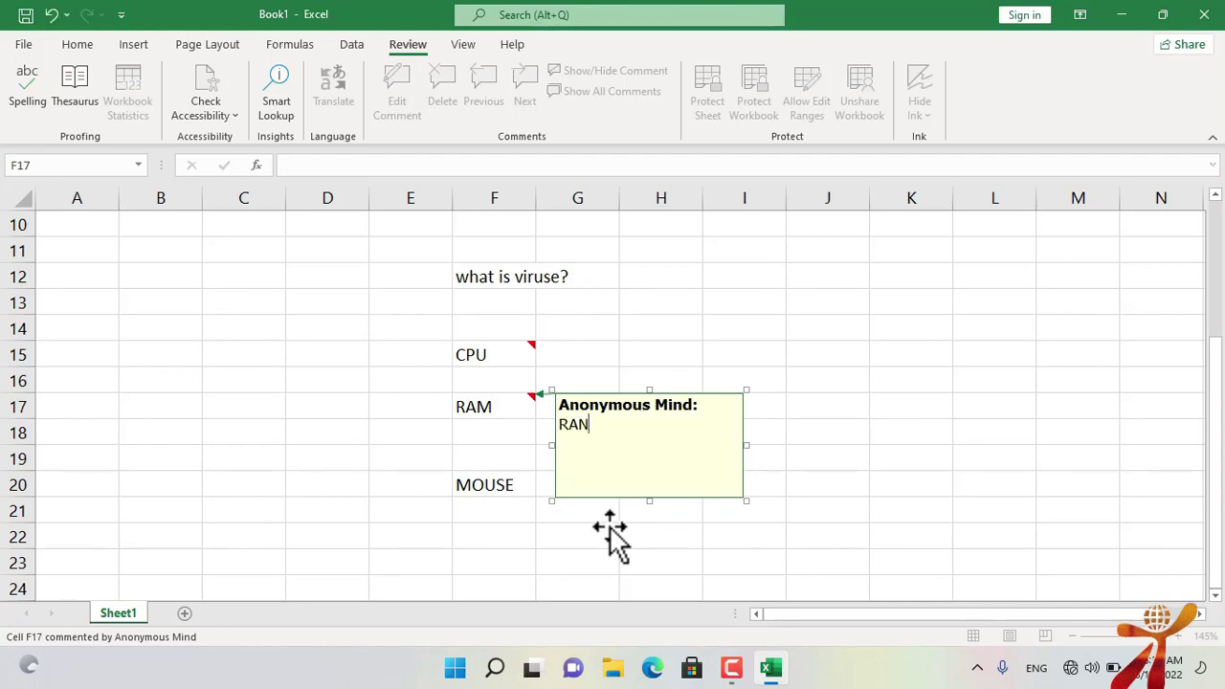
text(DOM ACCE)
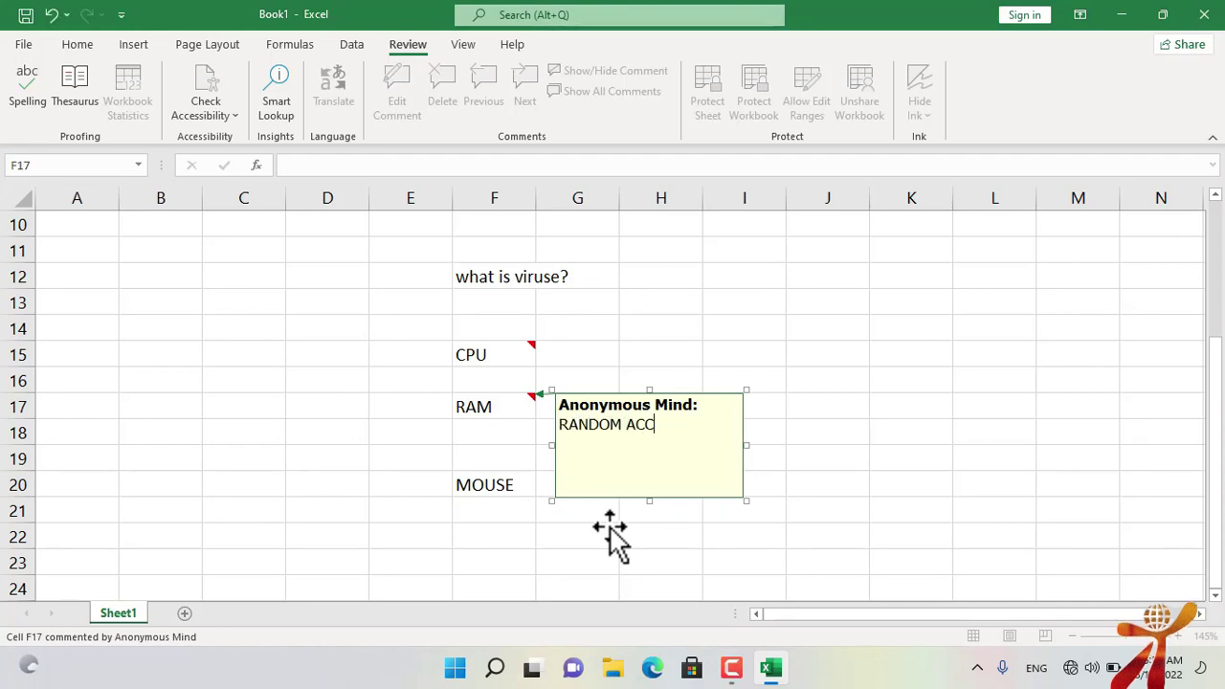
text(SS MEMORY)
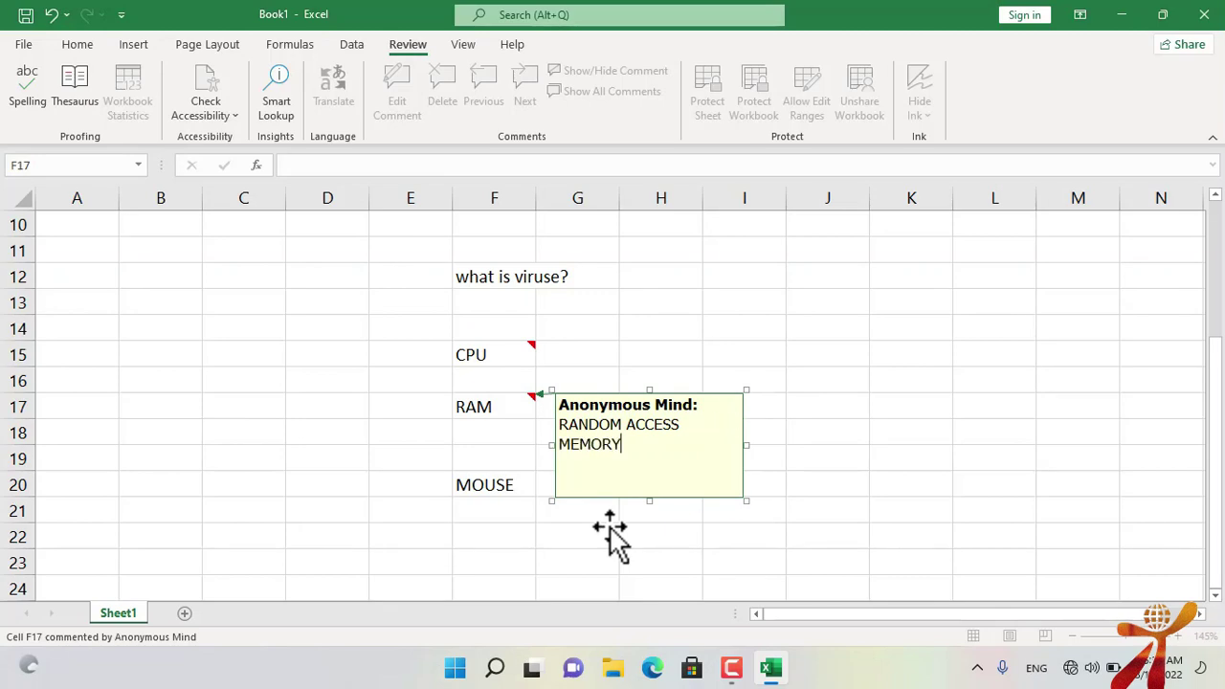
click(962, 407)
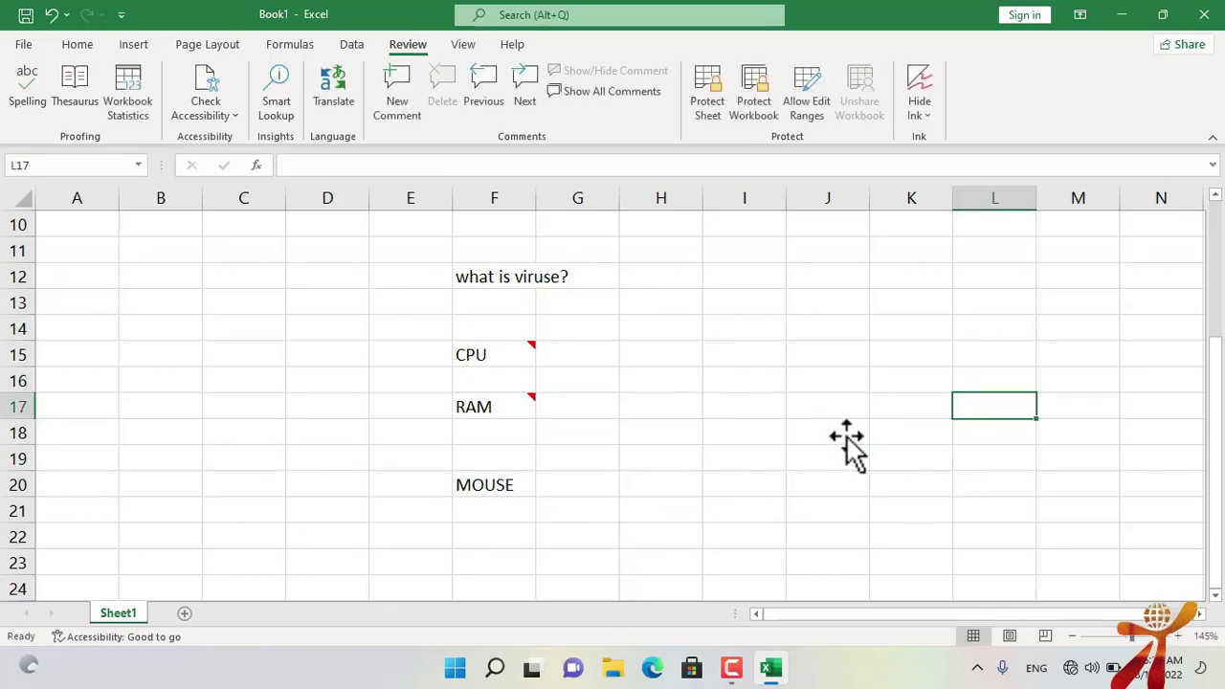
- Add the comment 'MOUSE IS AN INPUT DEVICE' to the MOUSE cell F20
click(517, 495)
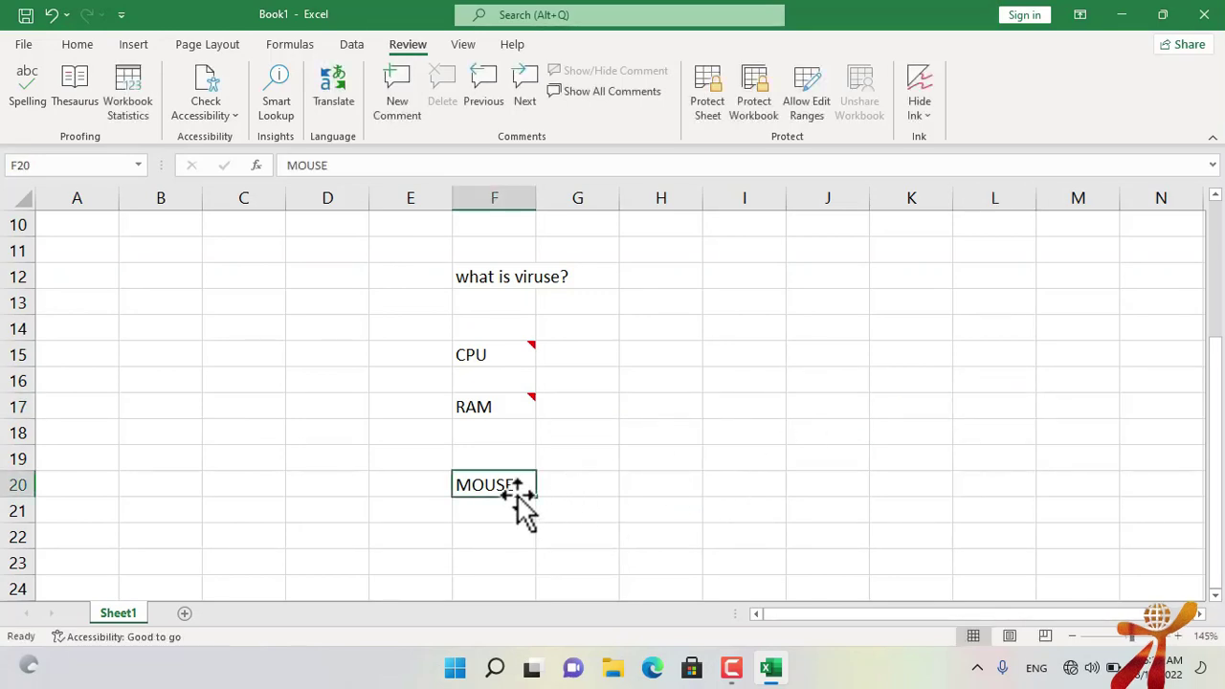
click(399, 94)
text(MO)
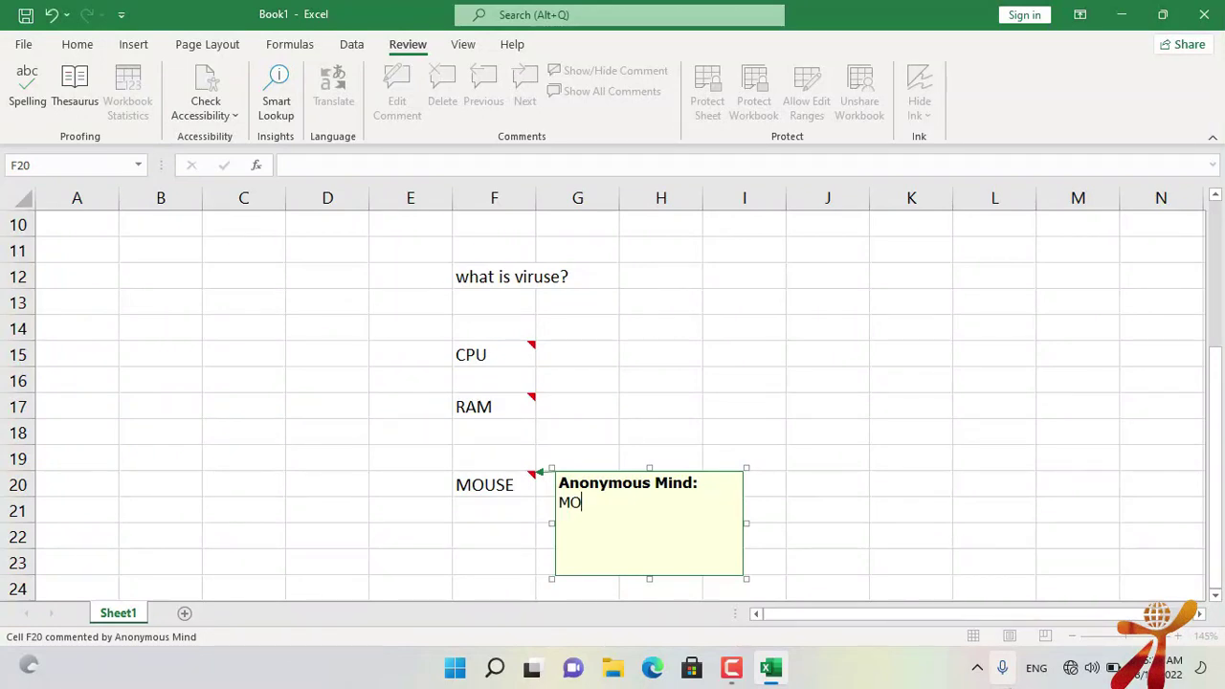
text(USE I)
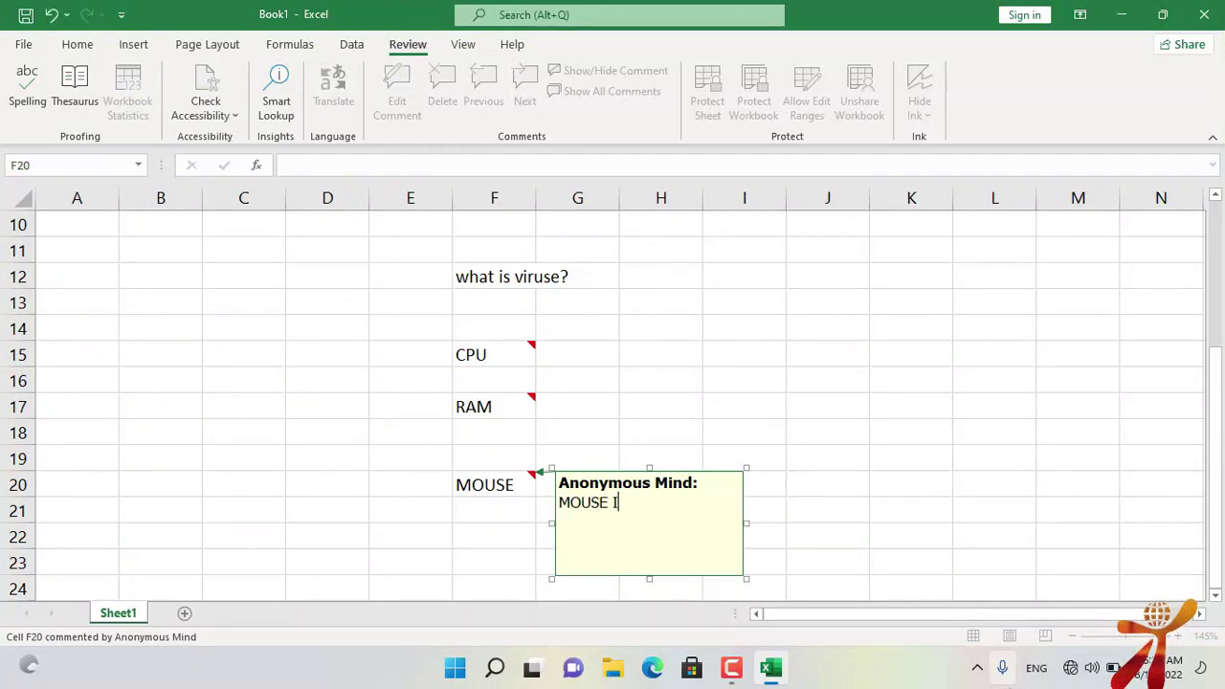
text(S AN INUT)
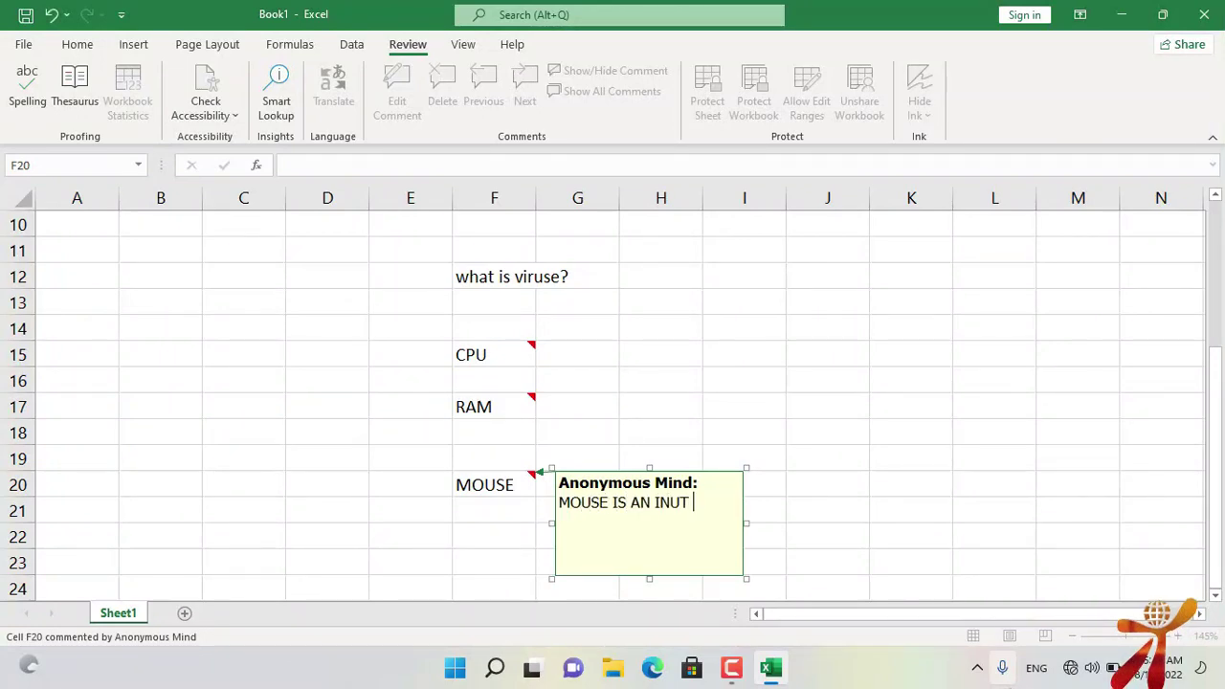
key(BackSpace)
key(BackSpace)
text(PUT)
text( DE)
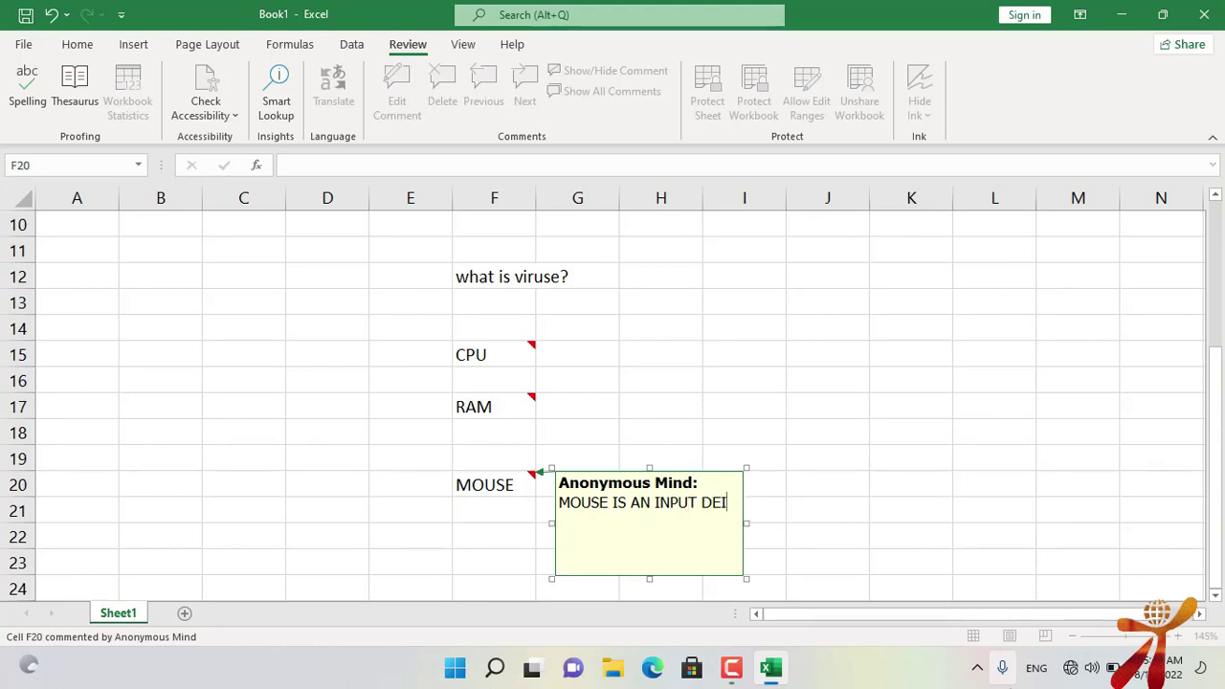
text(VICE)
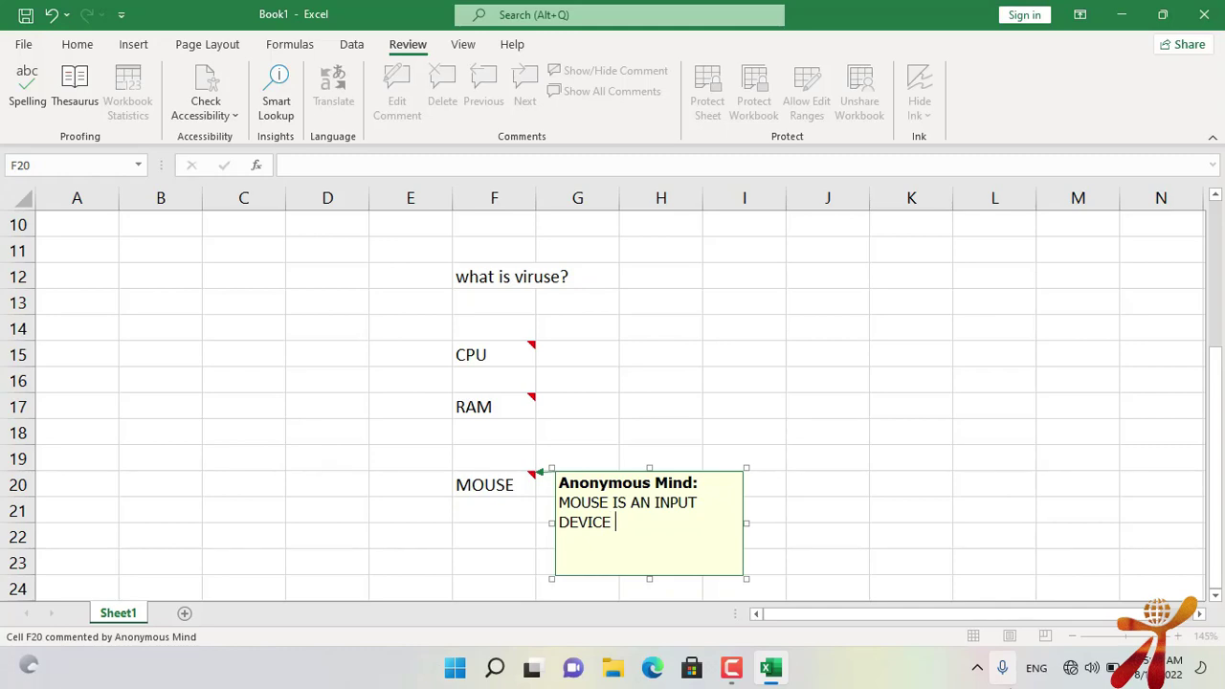
click(972, 330)
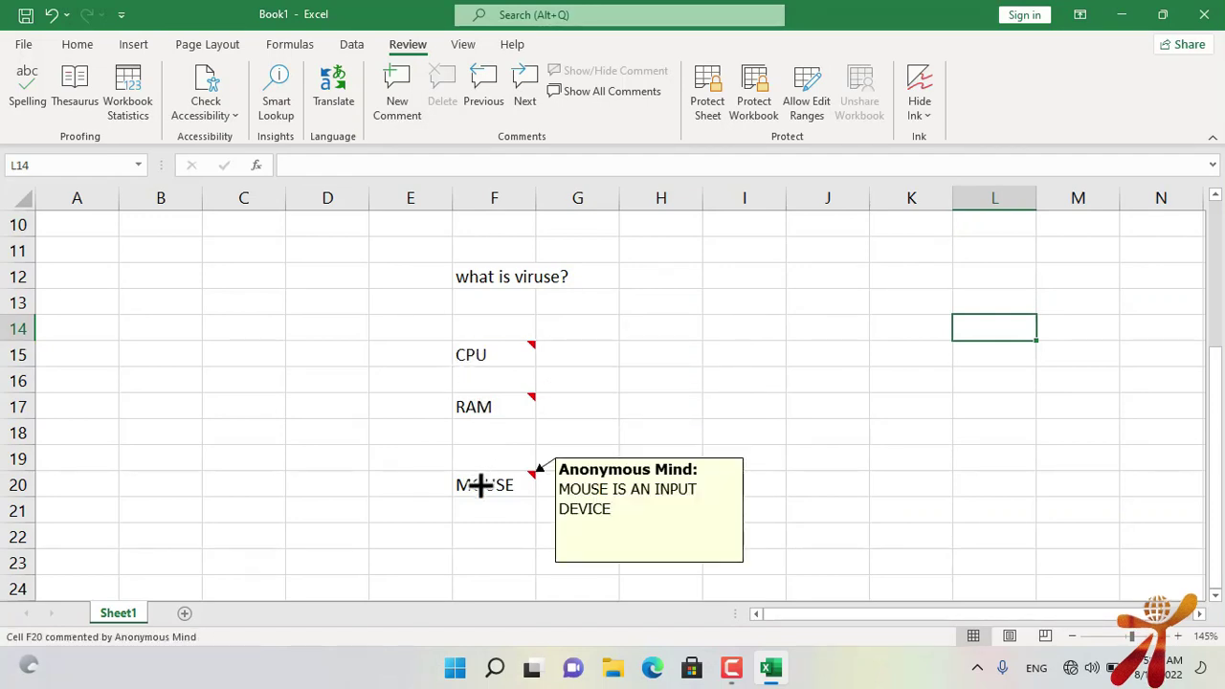
mouse_move(484, 485)
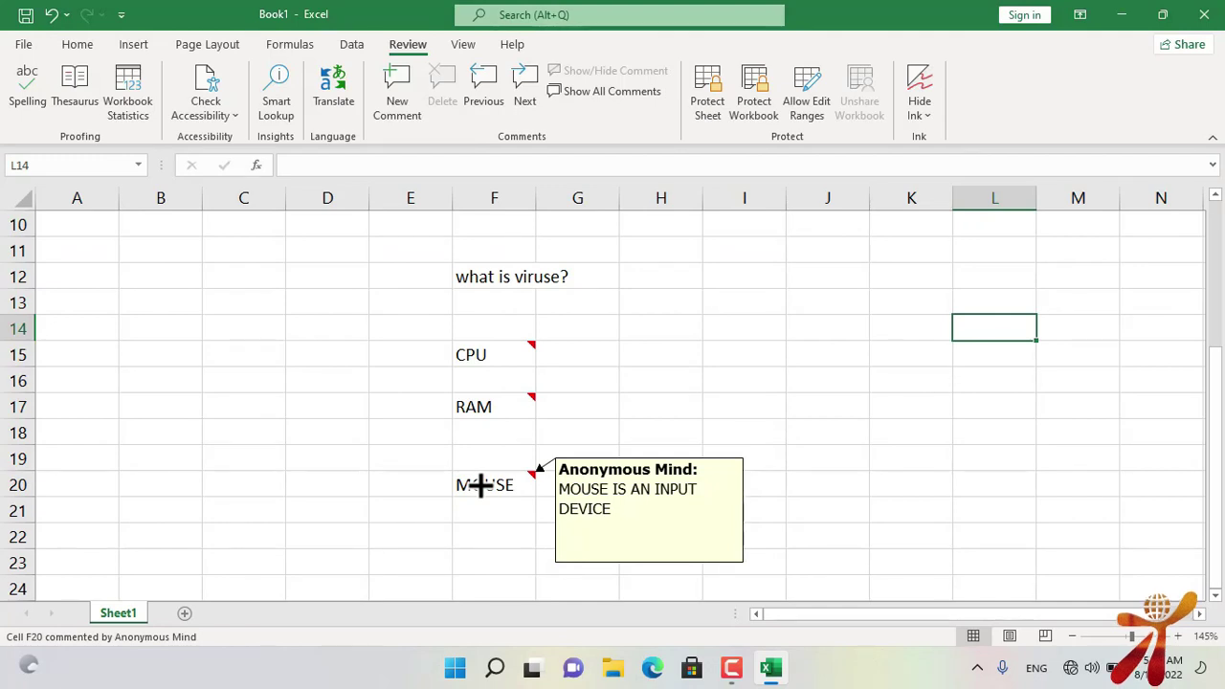
- Select comment cells F14:F20, then step back to the CPU comment and forward to MOUSE
drag(505, 330, 491, 493)
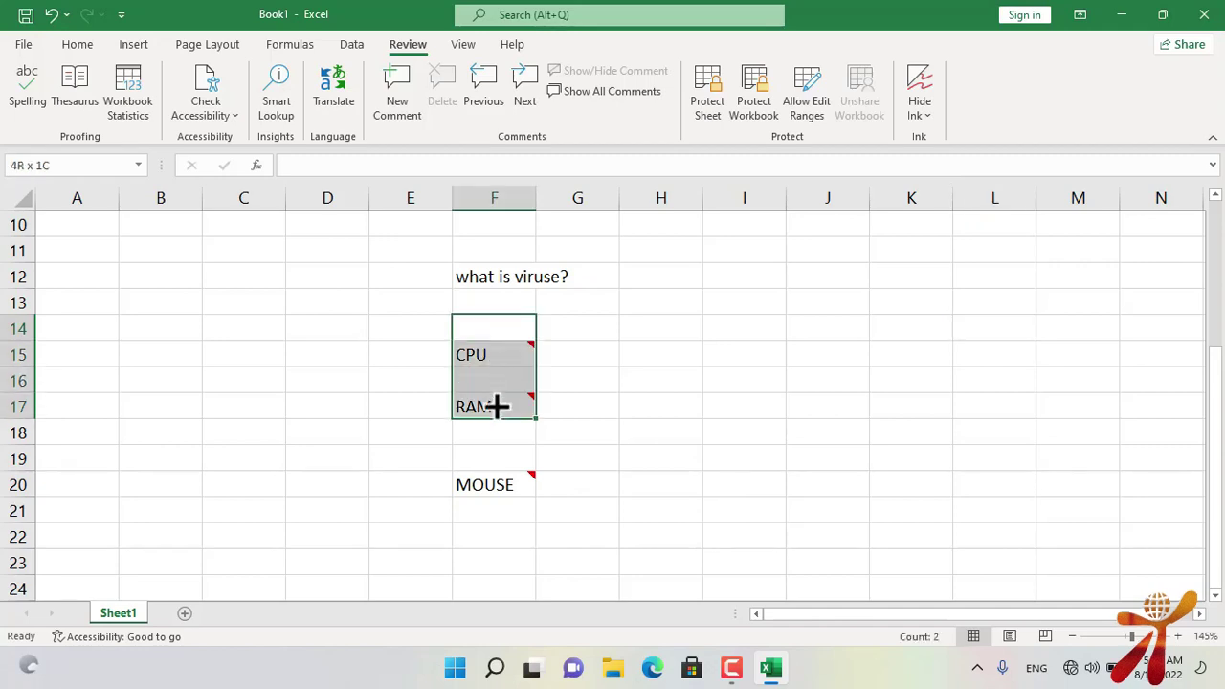
click(612, 462)
click(489, 81)
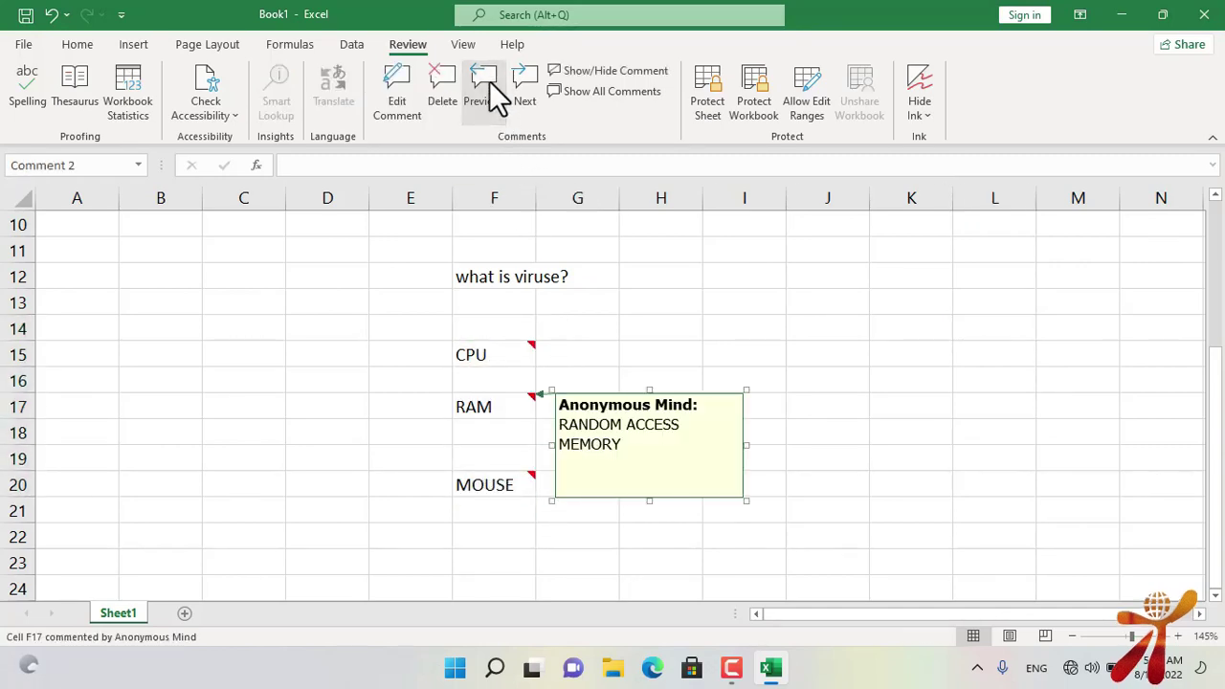
click(489, 80)
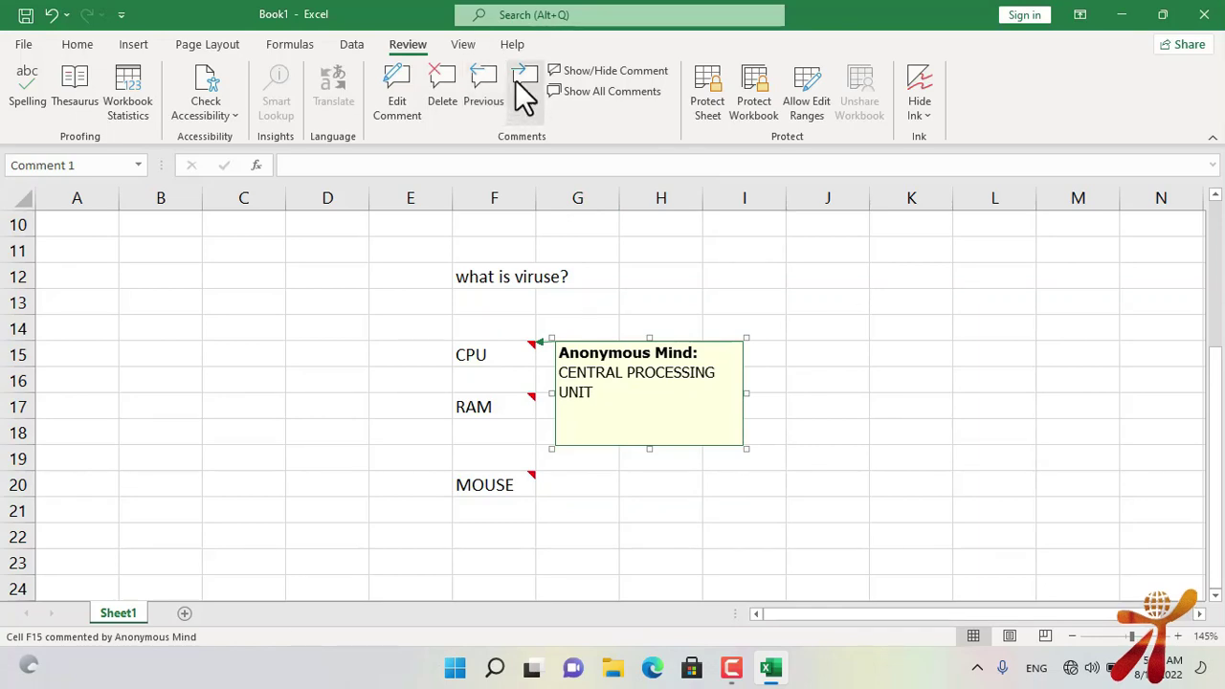
click(518, 84)
click(517, 85)
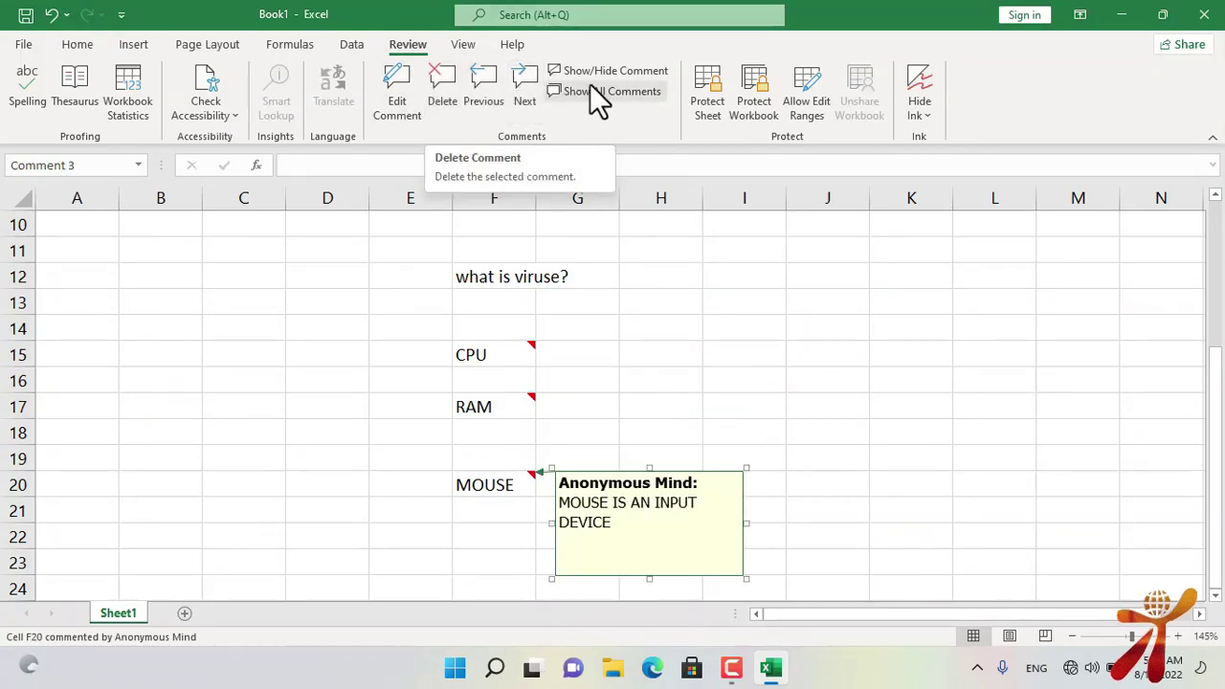
- Show and hide all comments twice, then step past the MOUSE comment to the end
click(610, 71)
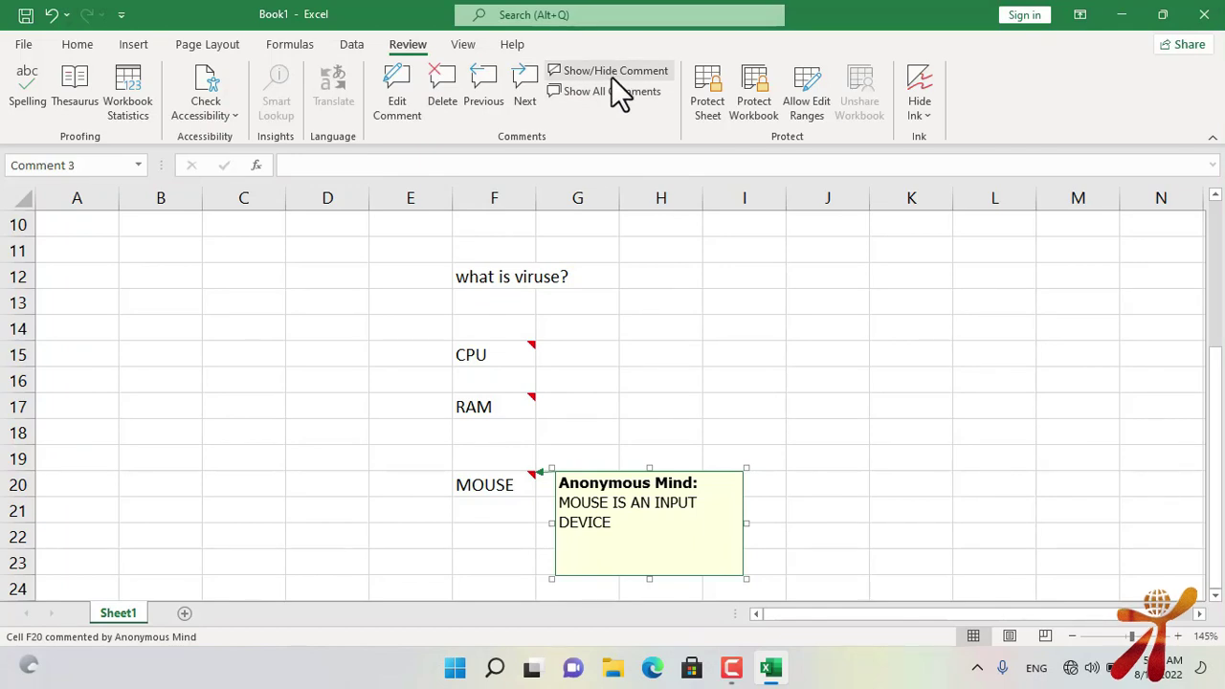
click(611, 89)
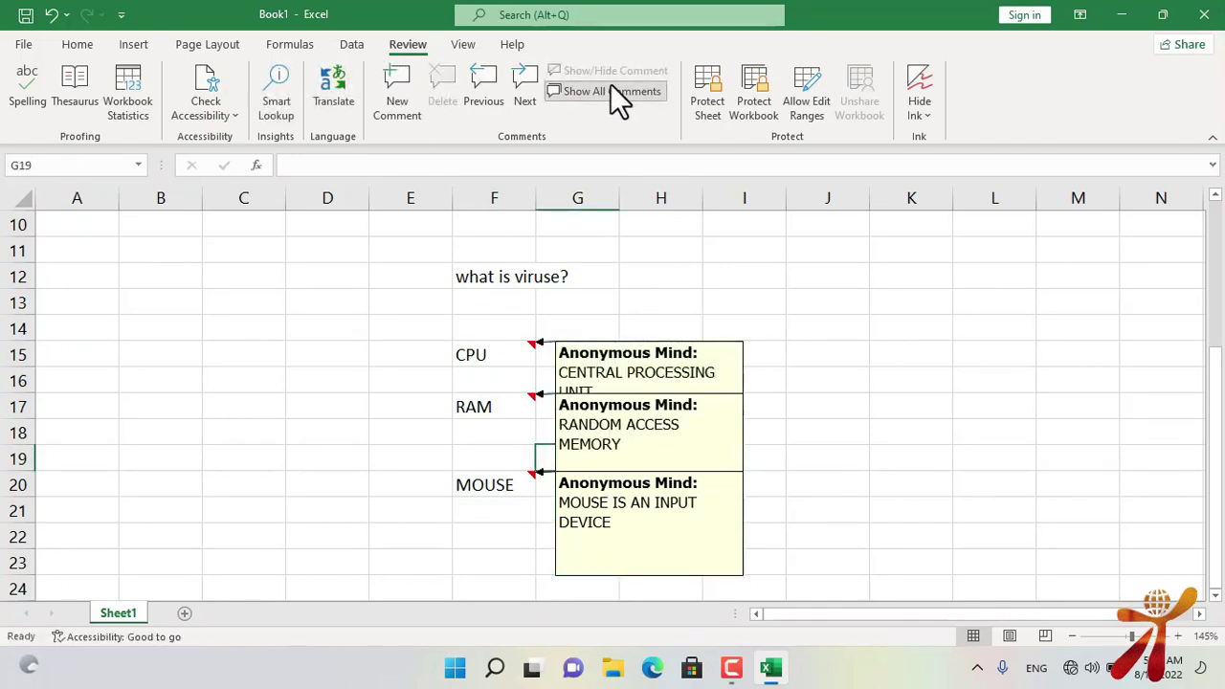
click(609, 87)
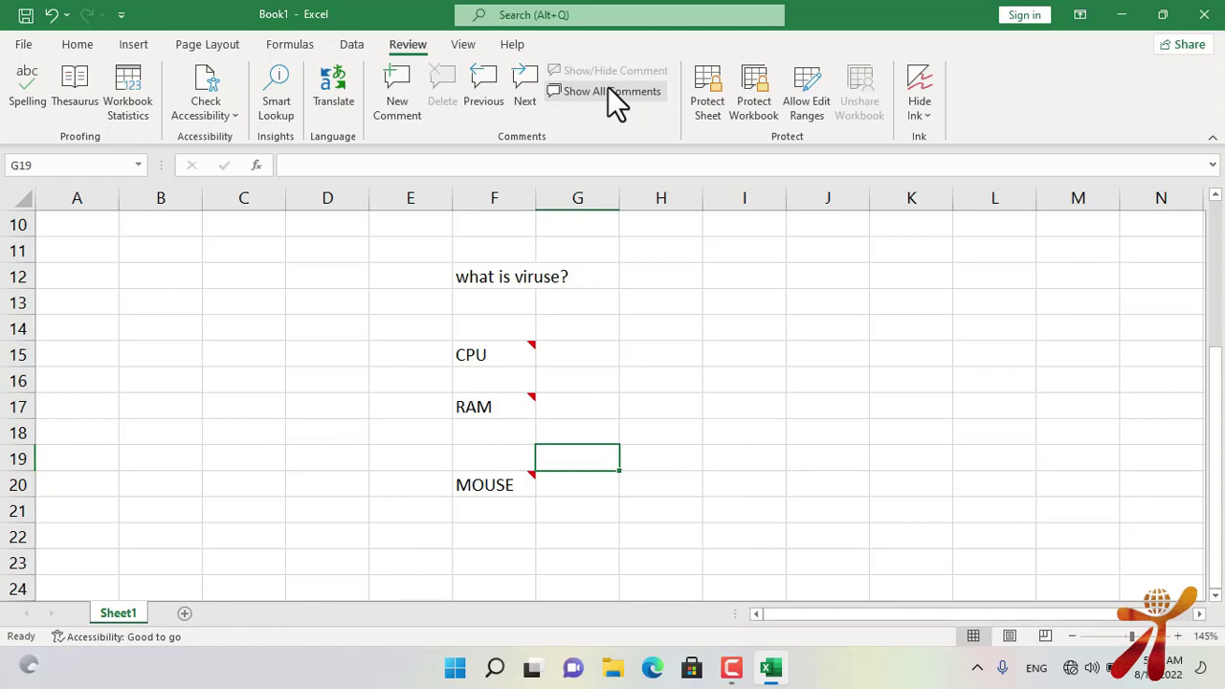
click(481, 81)
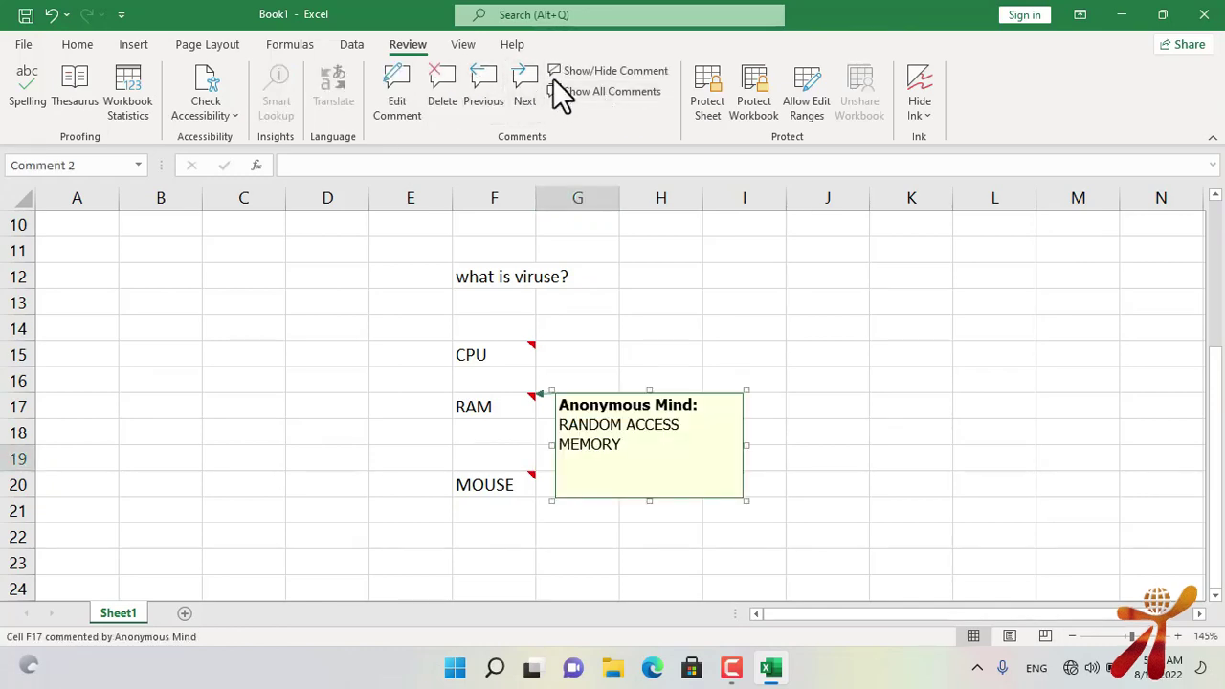
click(608, 72)
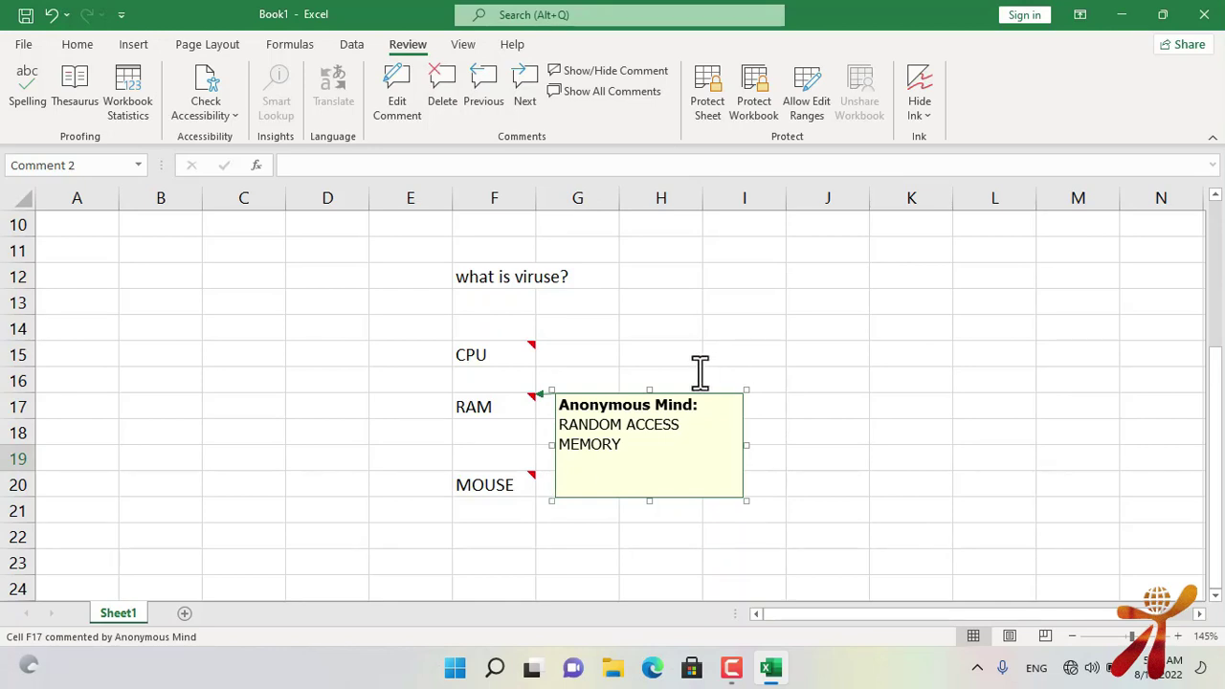
click(609, 91)
click(610, 91)
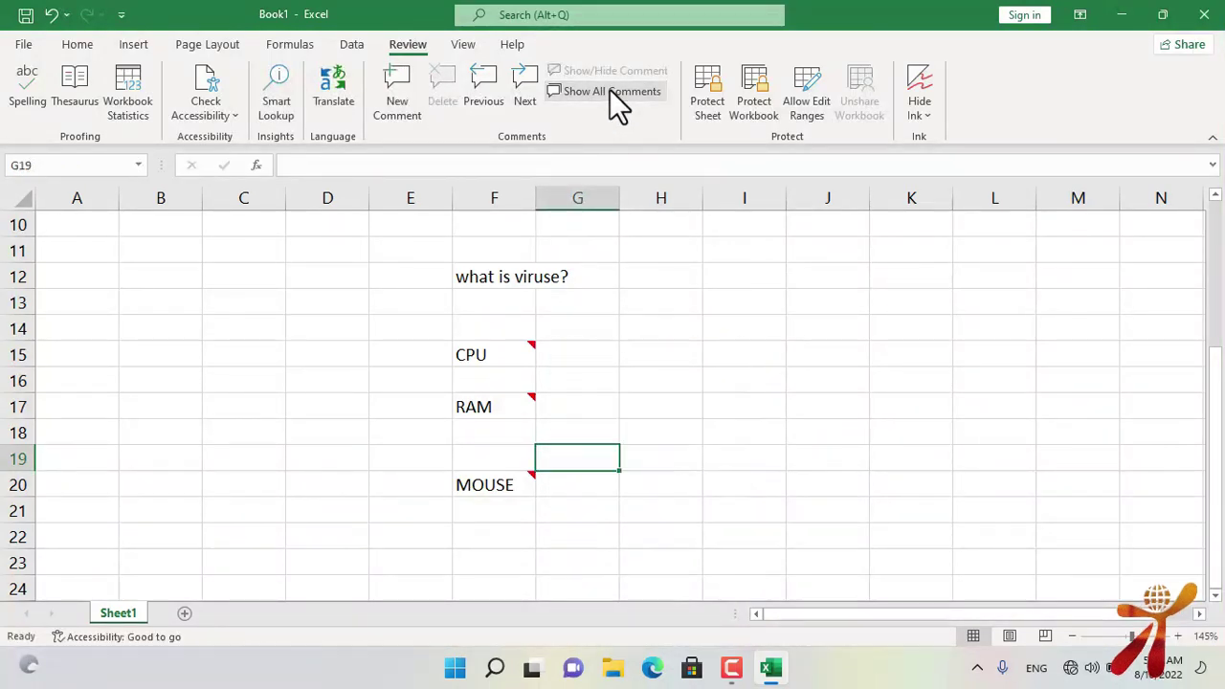
click(532, 76)
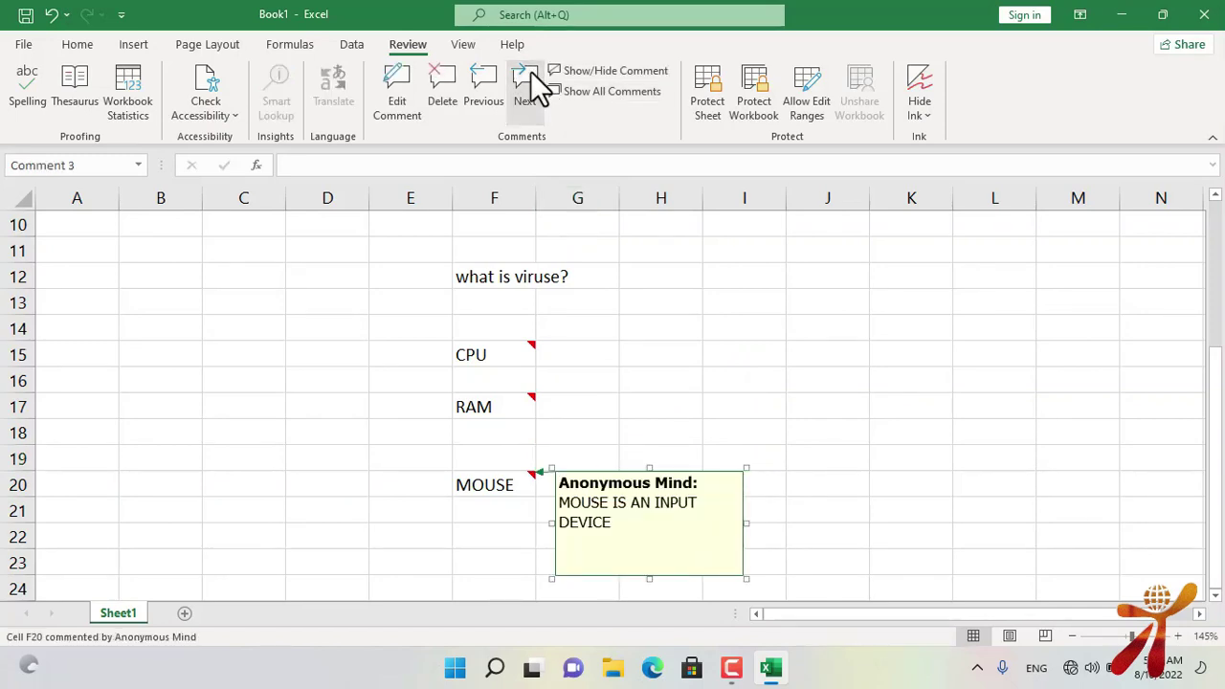
click(534, 86)
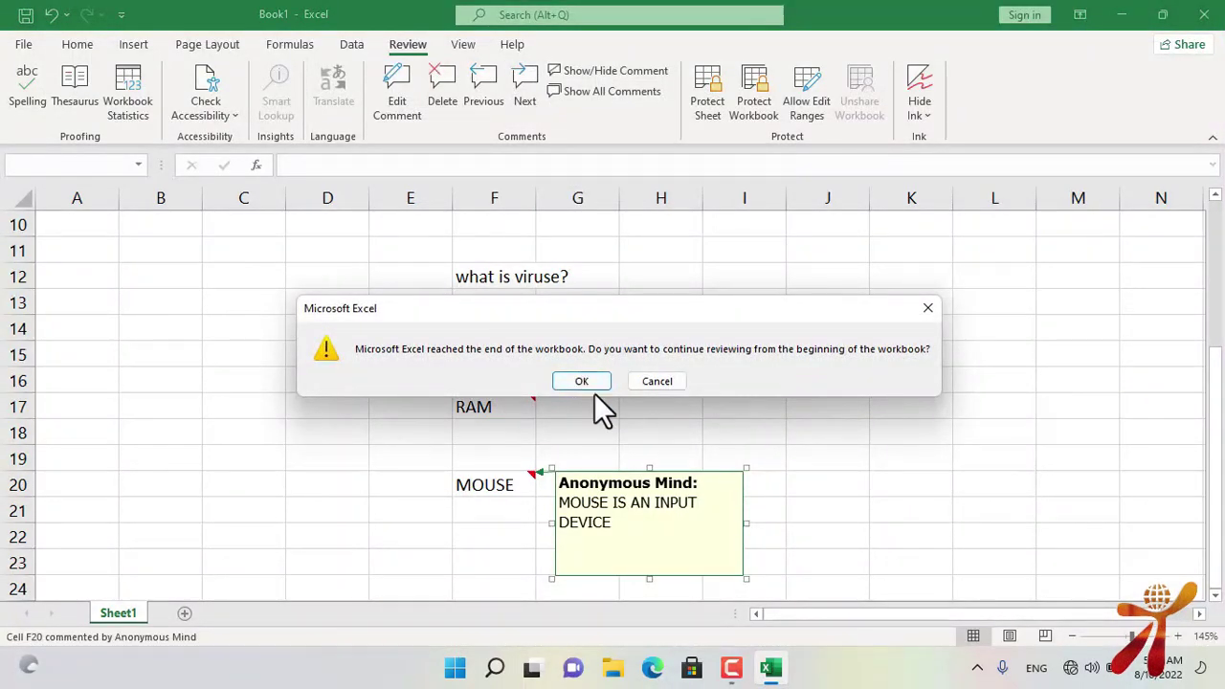
- Continue the review from the start, wrap back to the last comment, then deselect to hide comments
click(591, 386)
click(494, 77)
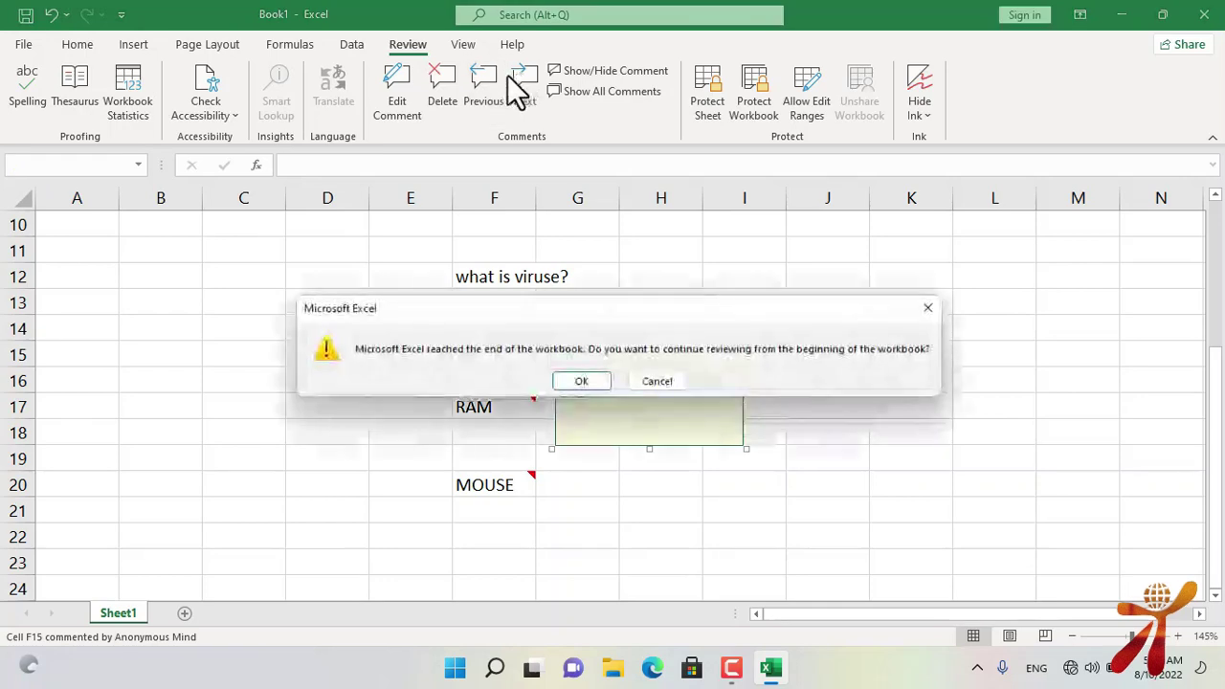
click(601, 378)
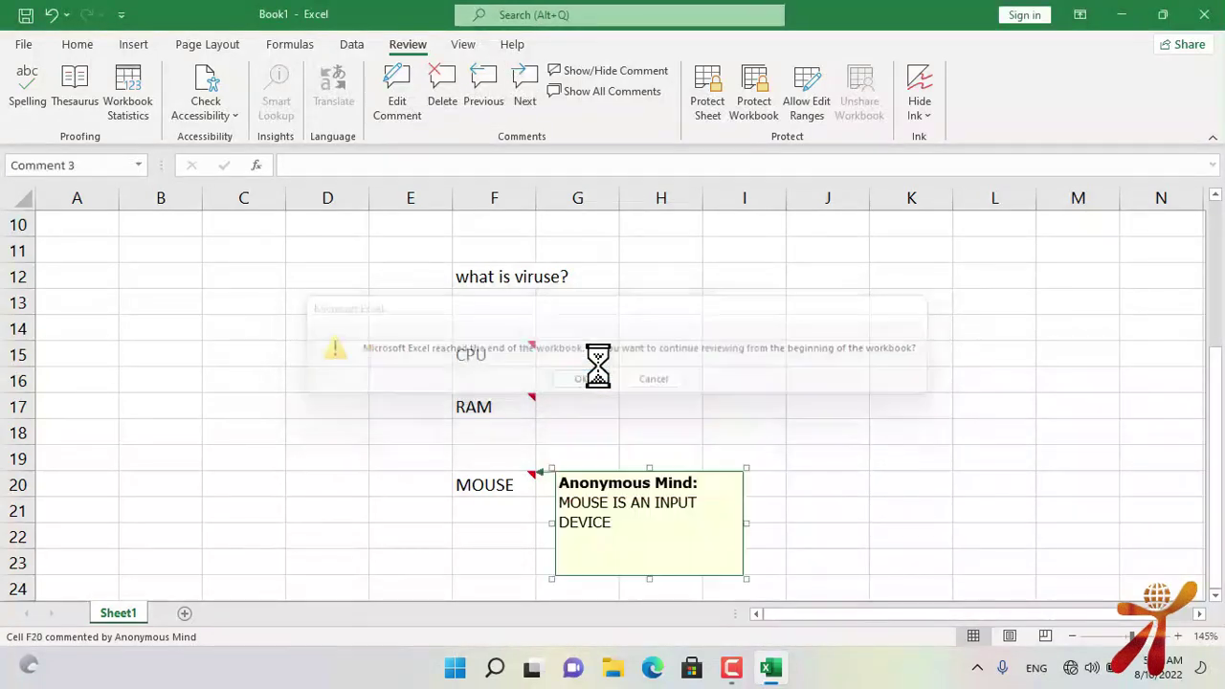
click(442, 84)
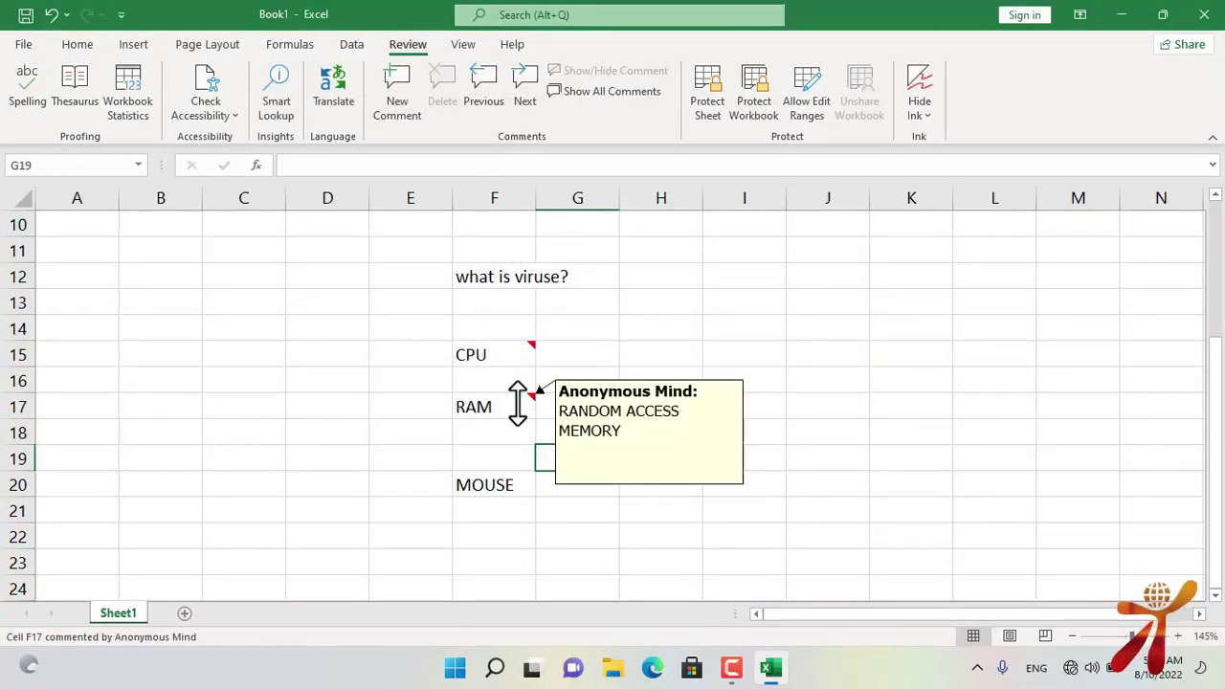
click(811, 410)
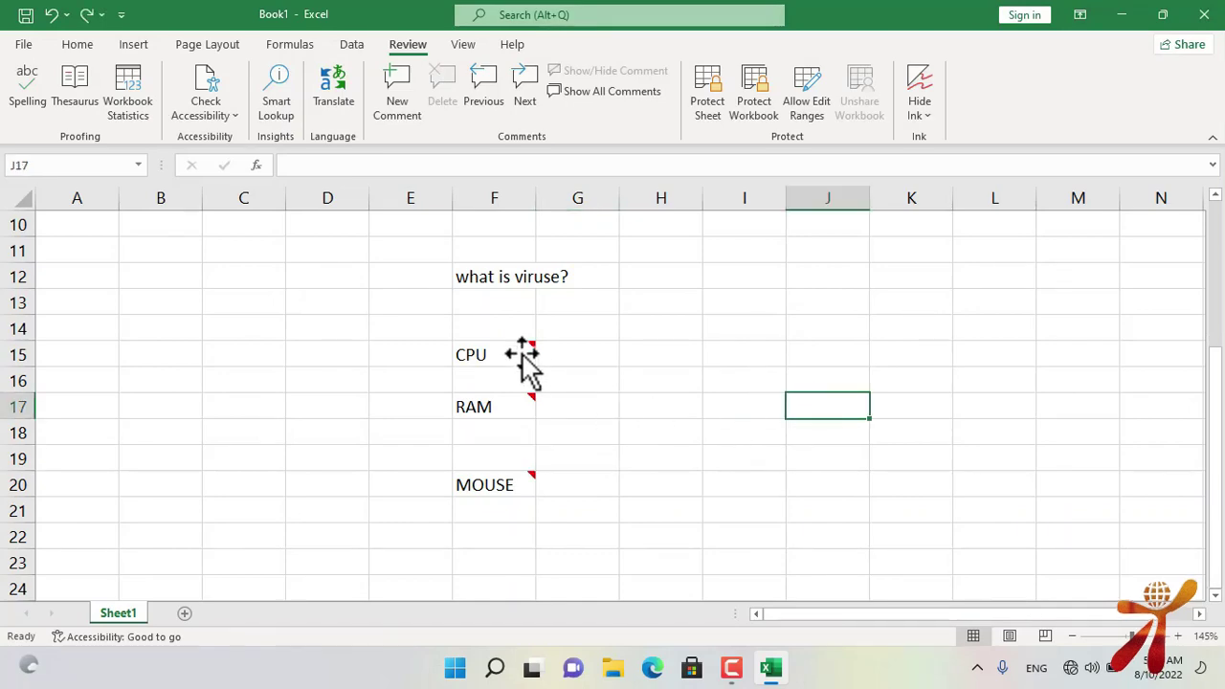
drag(244, 224, 327, 224)
drag(374, 273, 890, 528)
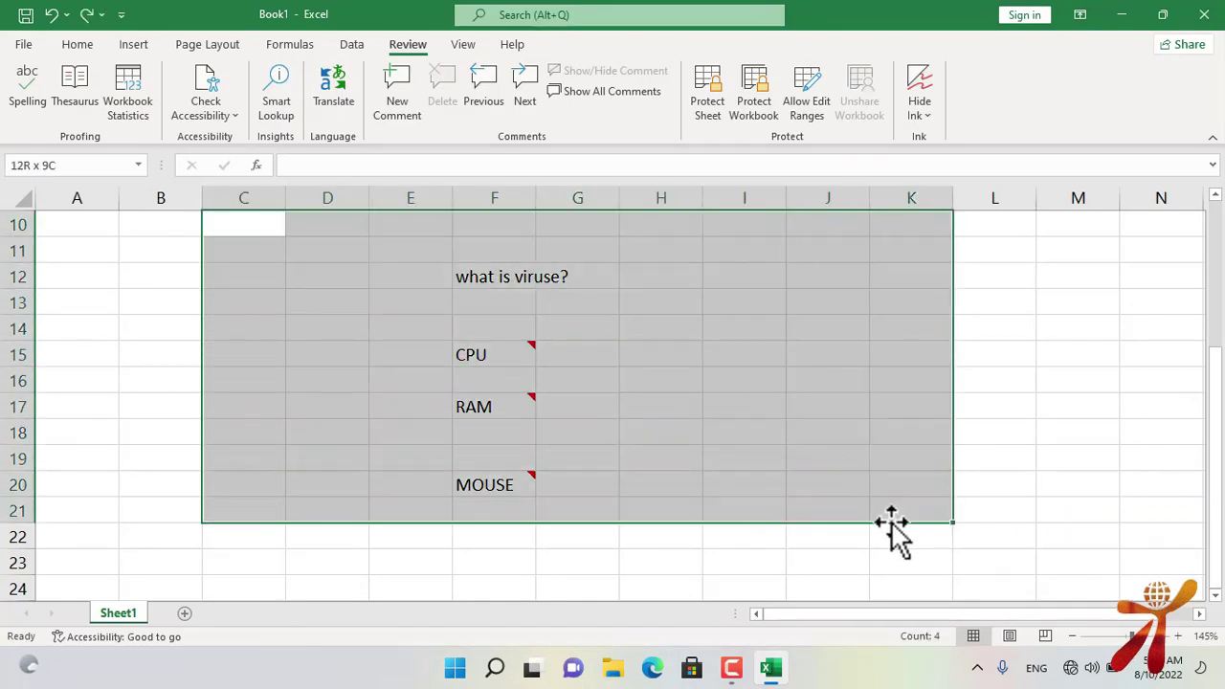
click(83, 46)
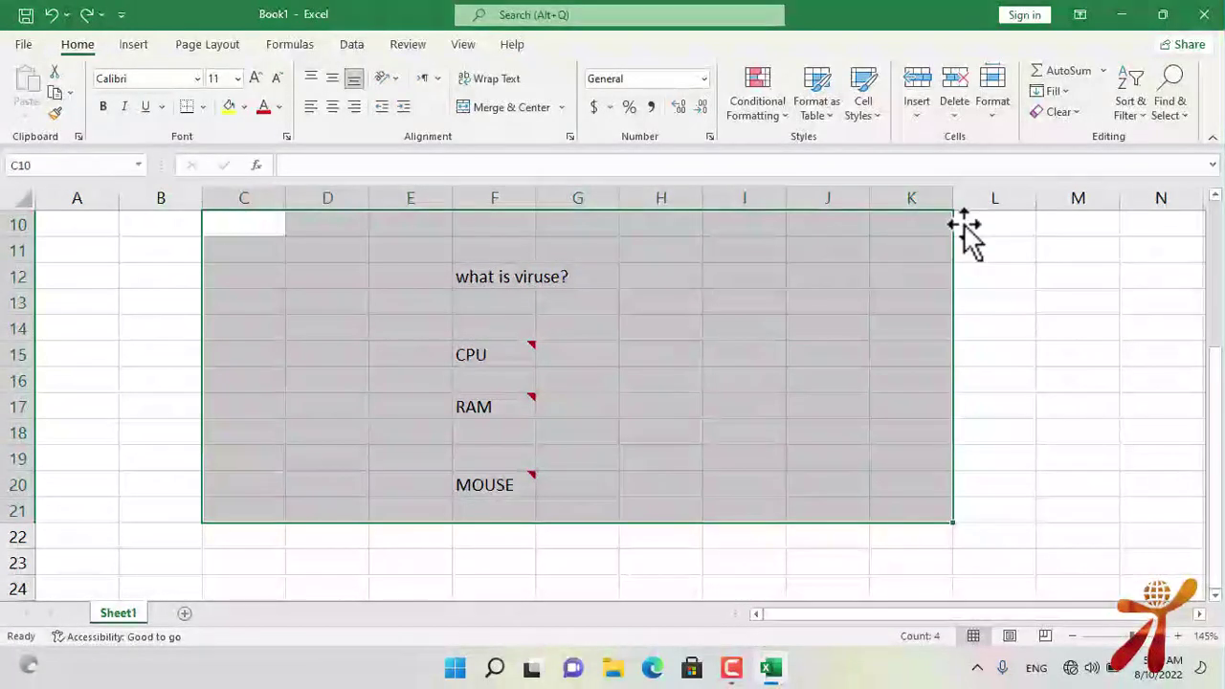
click(1072, 112)
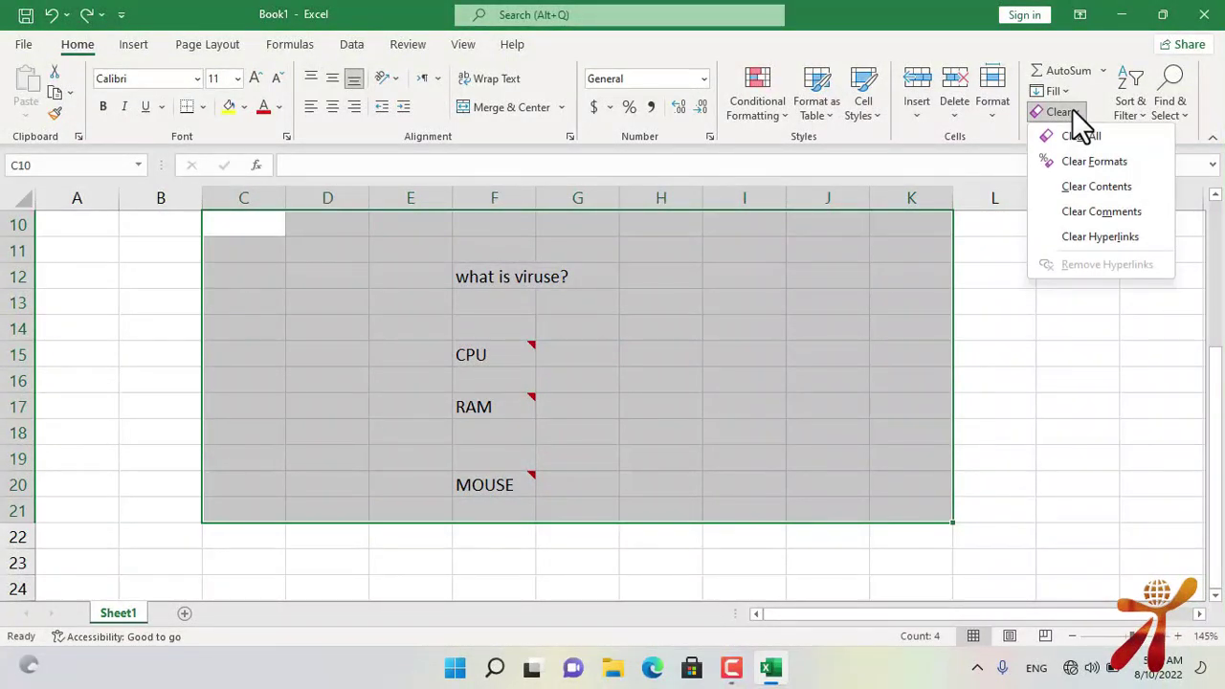
click(1118, 218)
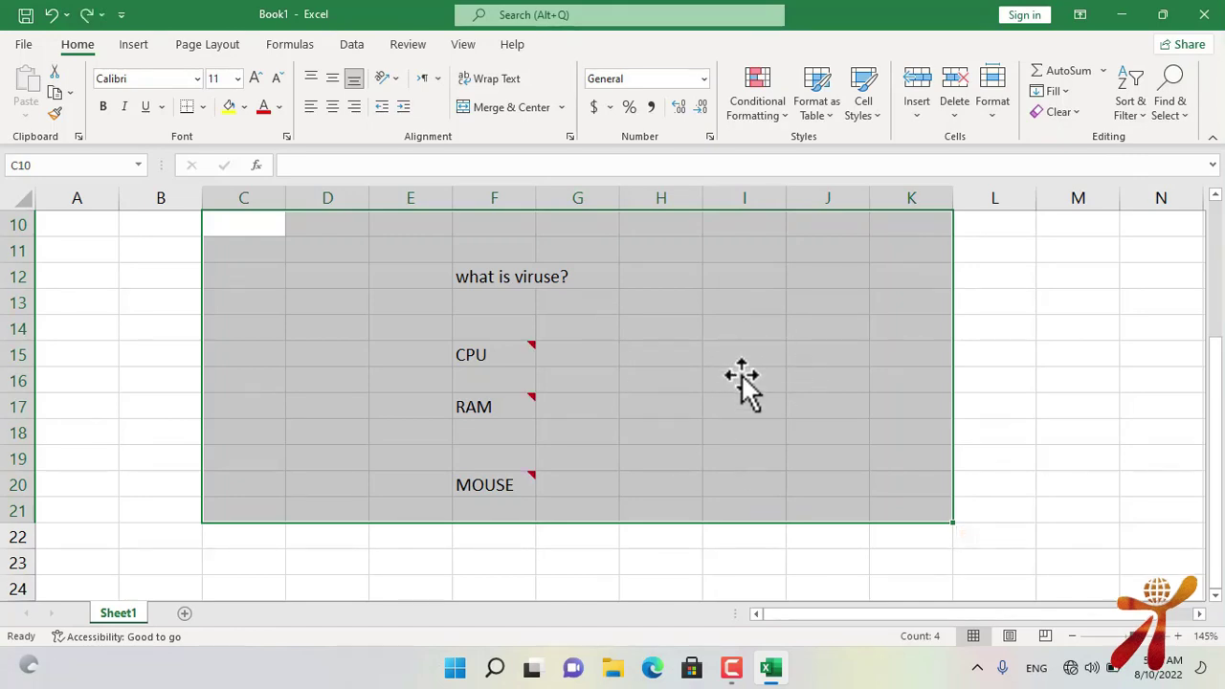
click(960, 379)
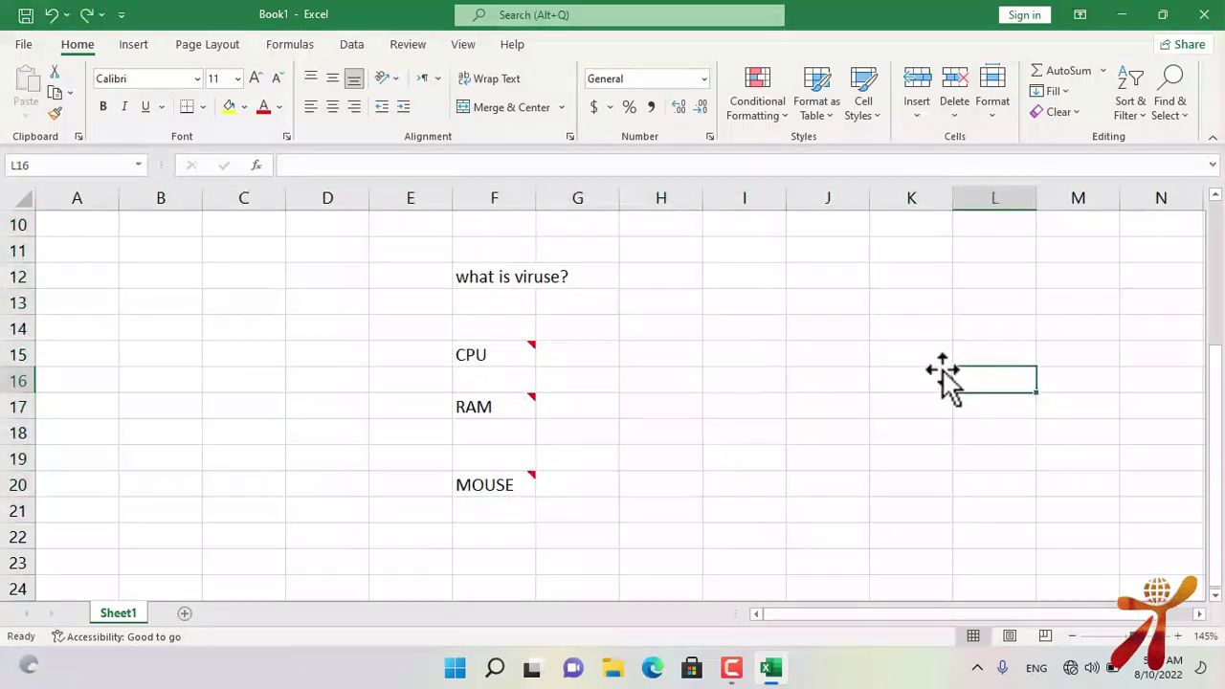
click(408, 45)
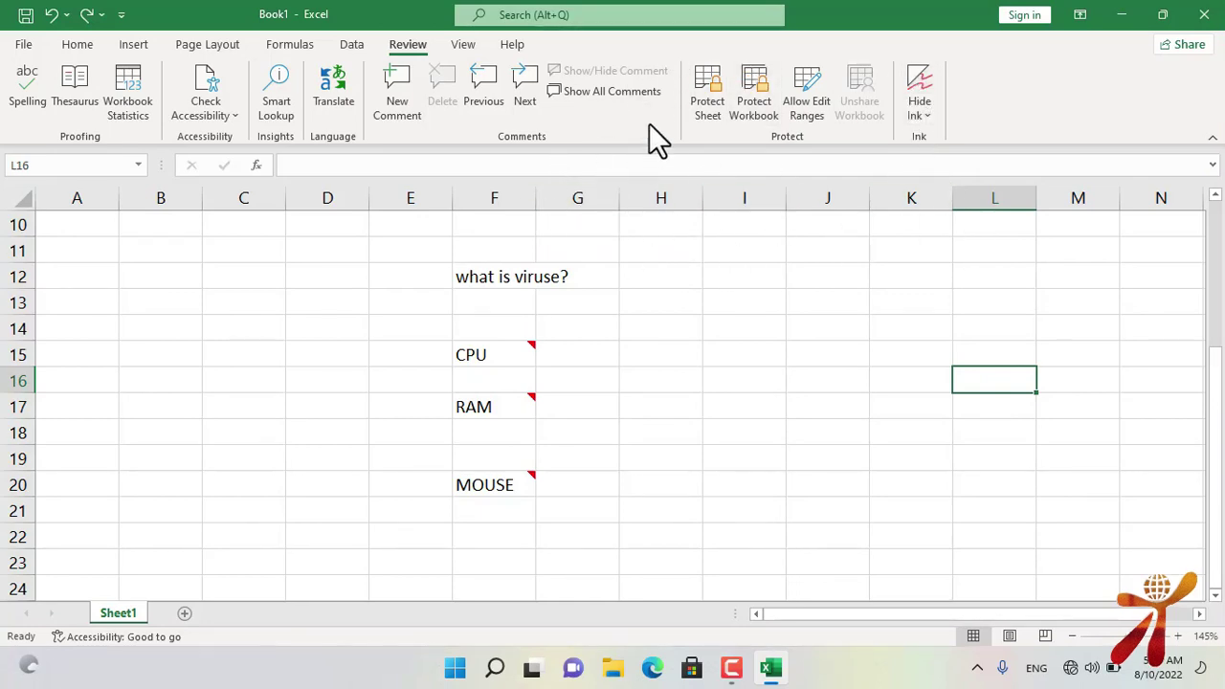
- In Protect Sheet, allow every action, from formatting cells to editing objects and scenarios
click(706, 79)
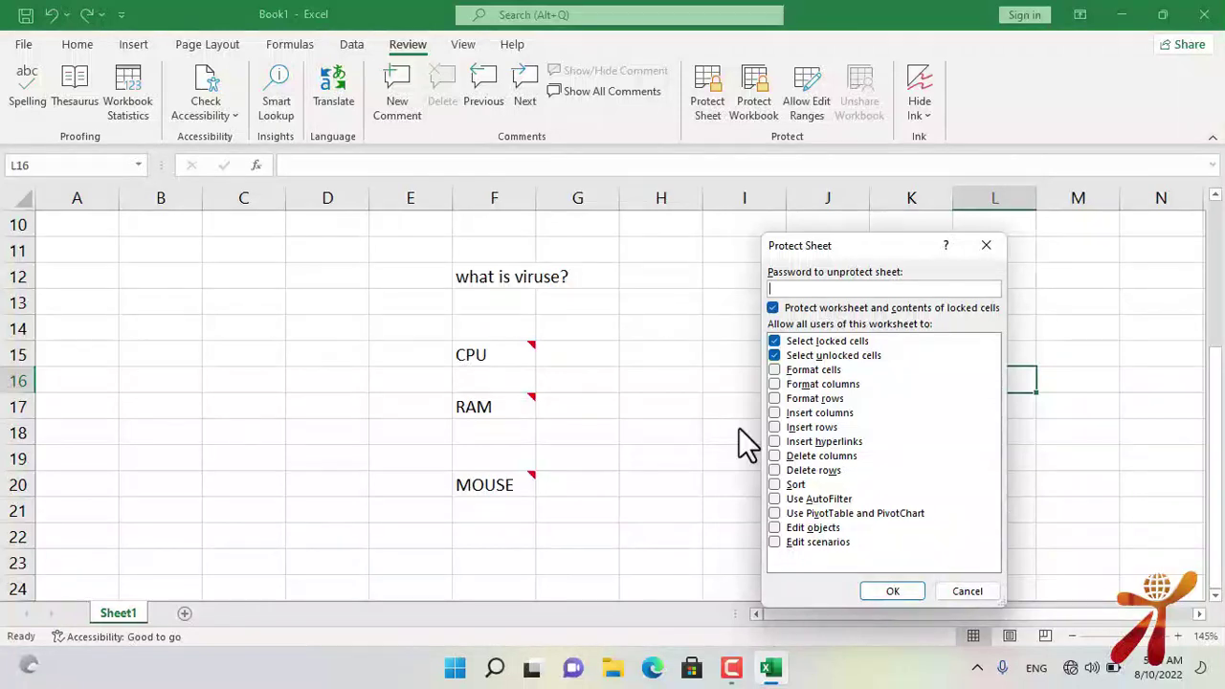
click(772, 370)
click(774, 385)
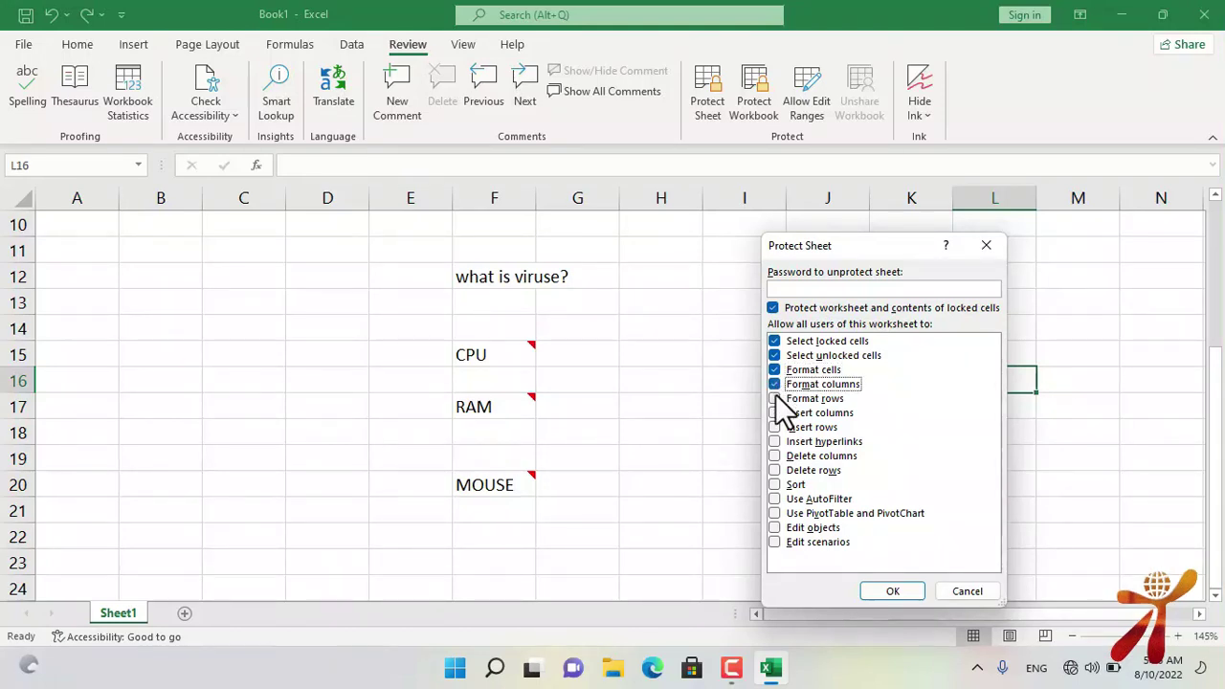
click(774, 399)
click(775, 413)
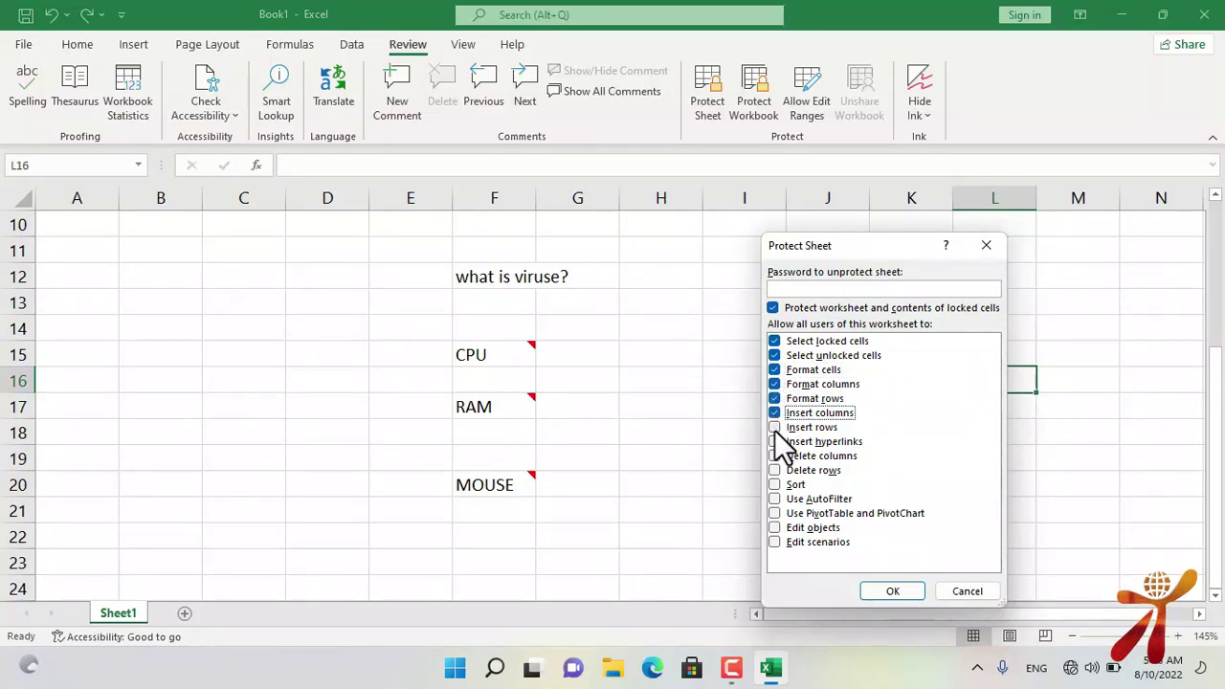
click(776, 428)
click(775, 442)
click(774, 456)
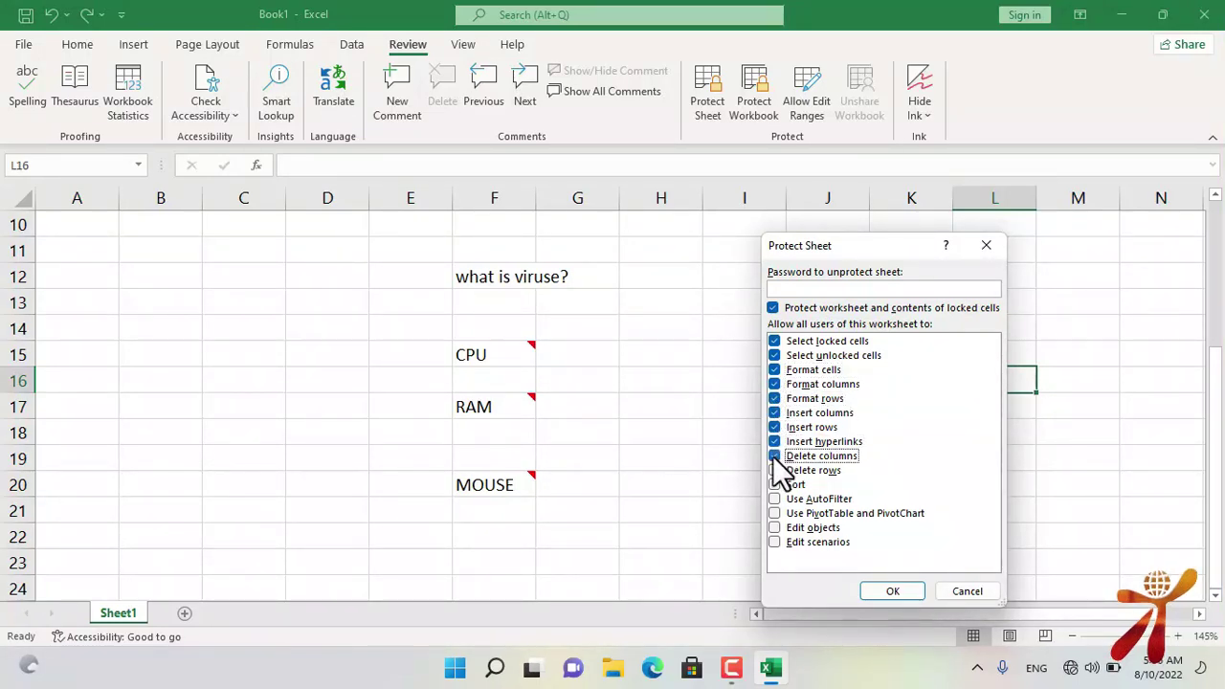
click(774, 471)
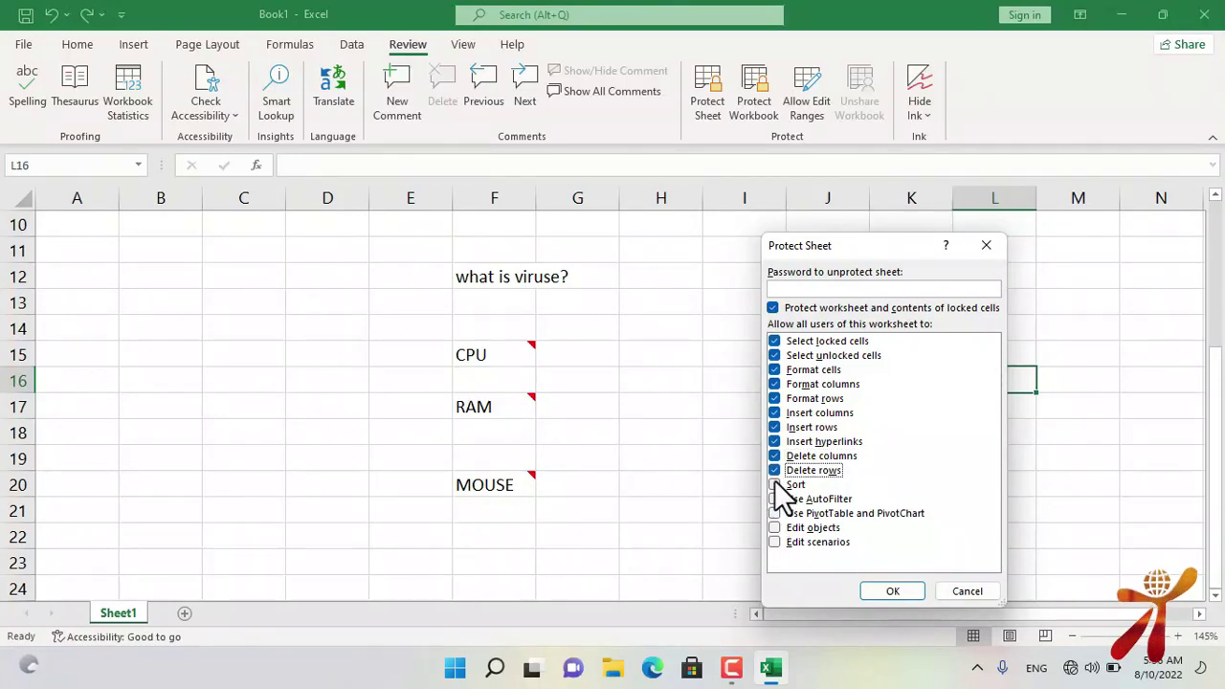
click(774, 498)
click(774, 514)
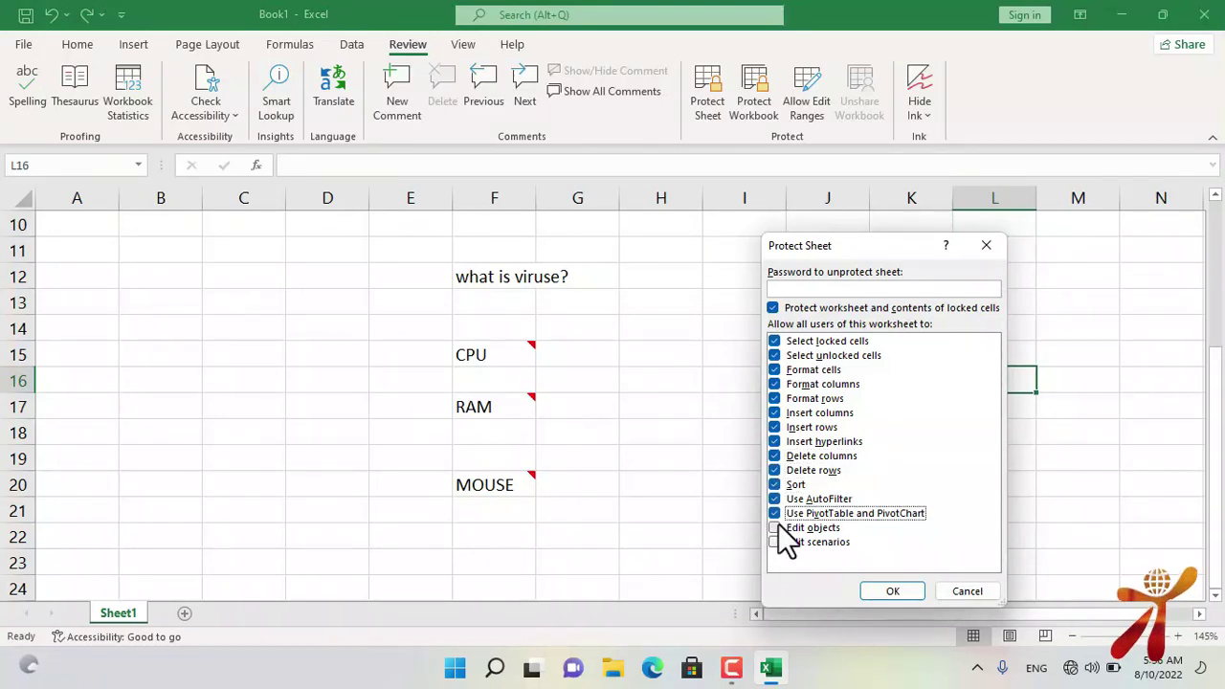
click(774, 529)
click(776, 542)
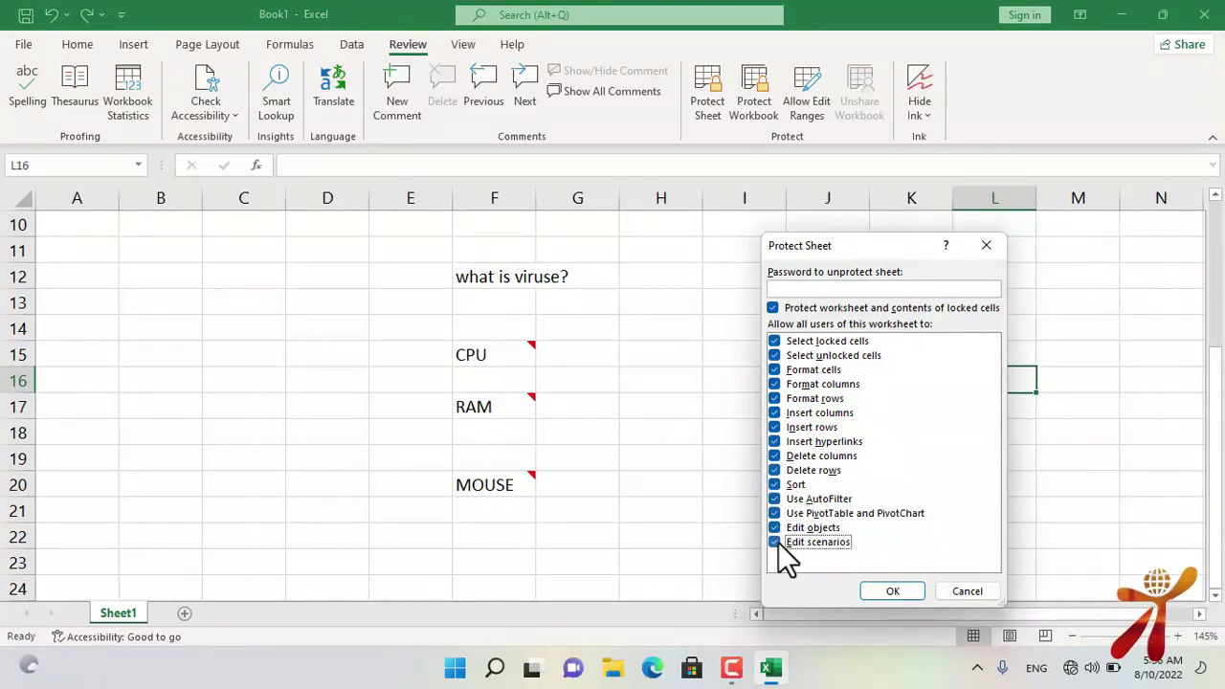
- Enter and confirm the sheet password, then try editing a cell on the protected sheet
click(800, 290)
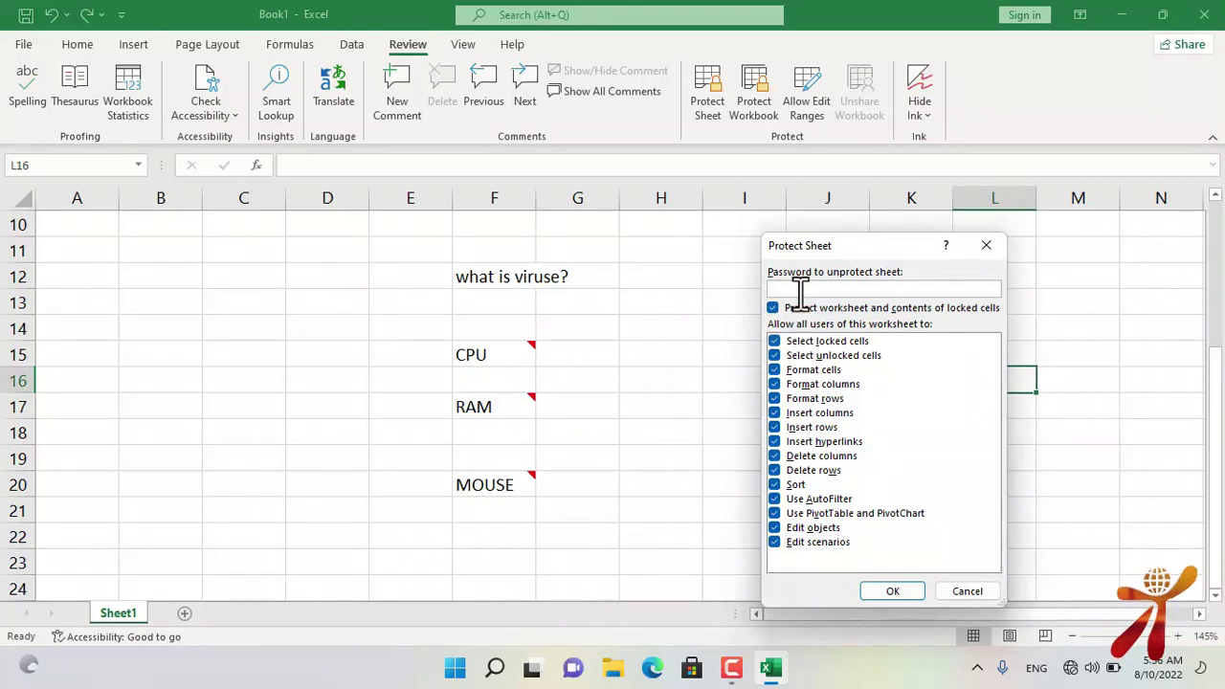
text(1)
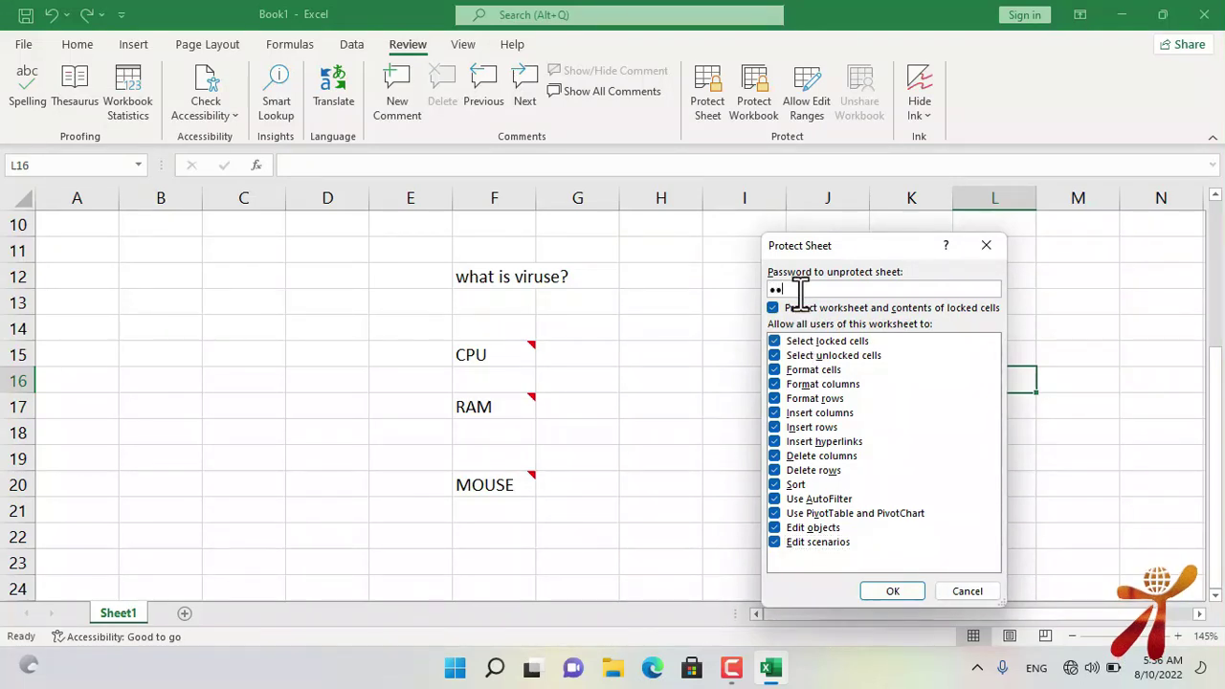
key(Return)
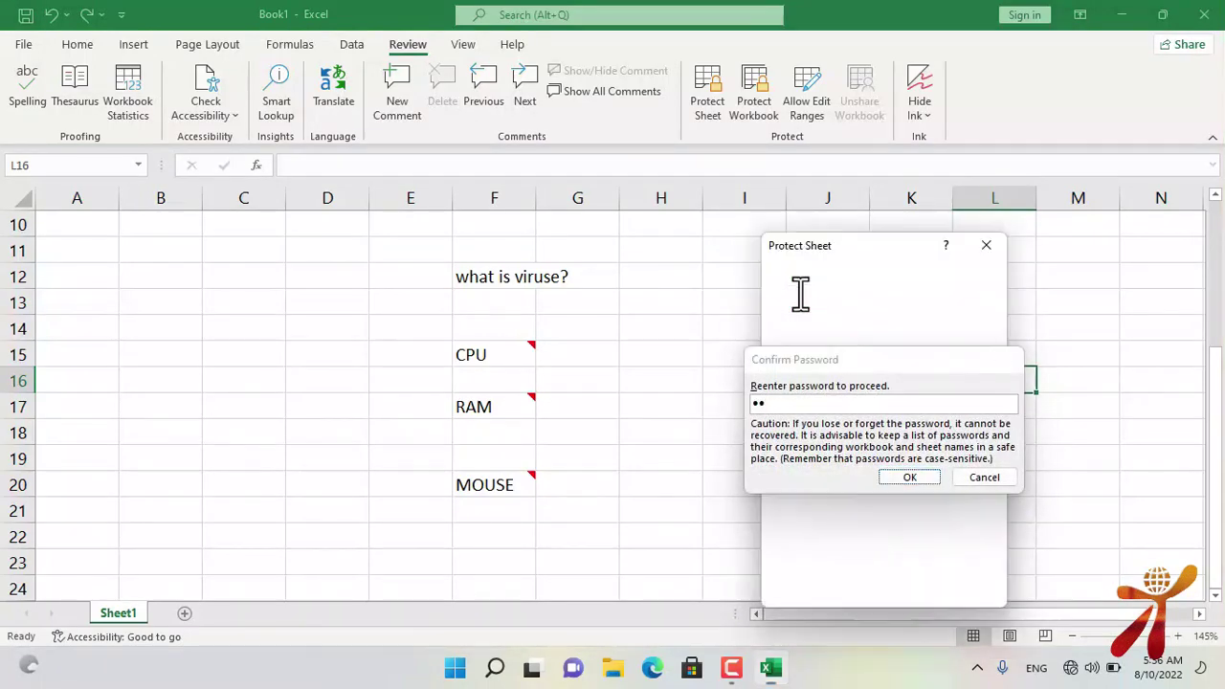
key(Return)
double_click(706, 326)
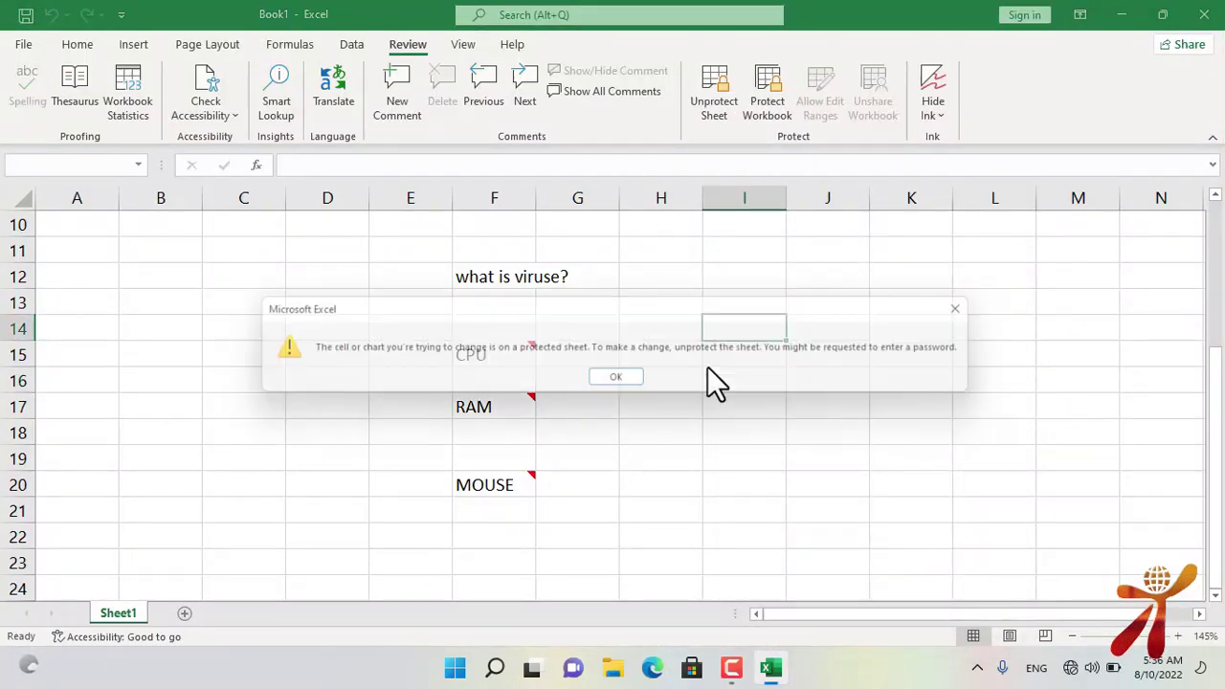
- Try deleting the F14:F20 cells and dismiss each protected-sheet warning
click(634, 383)
key(Return)
drag(508, 328, 512, 495)
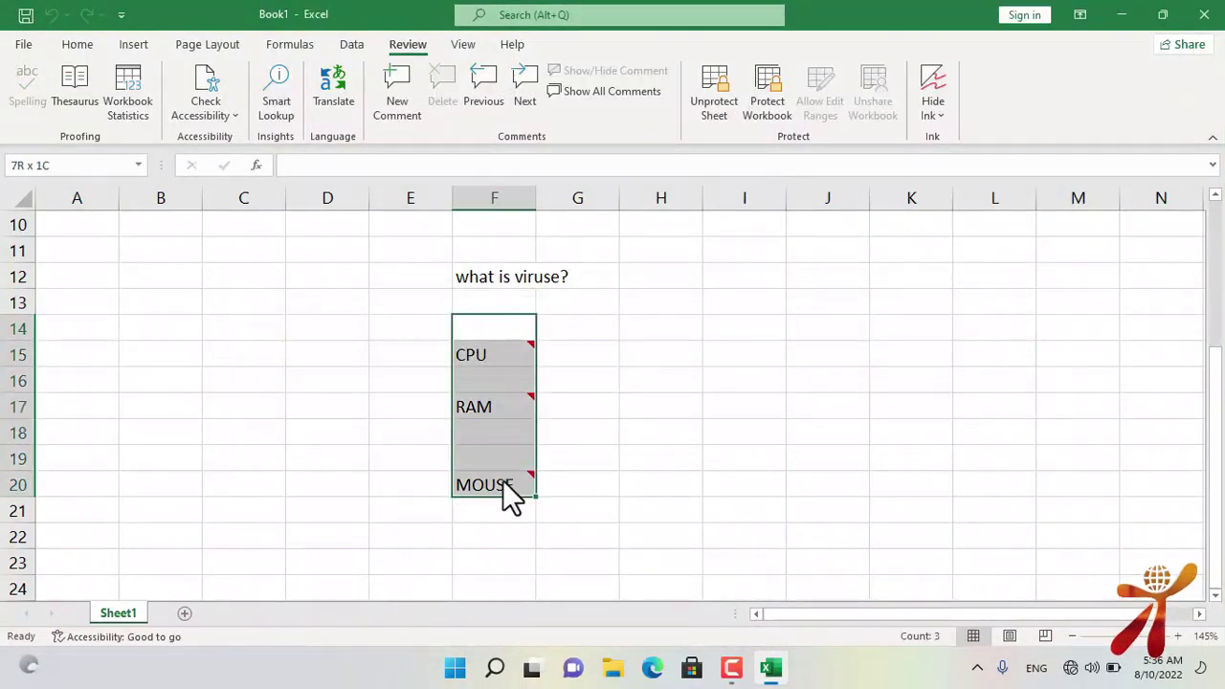
key(Delete)
click(632, 380)
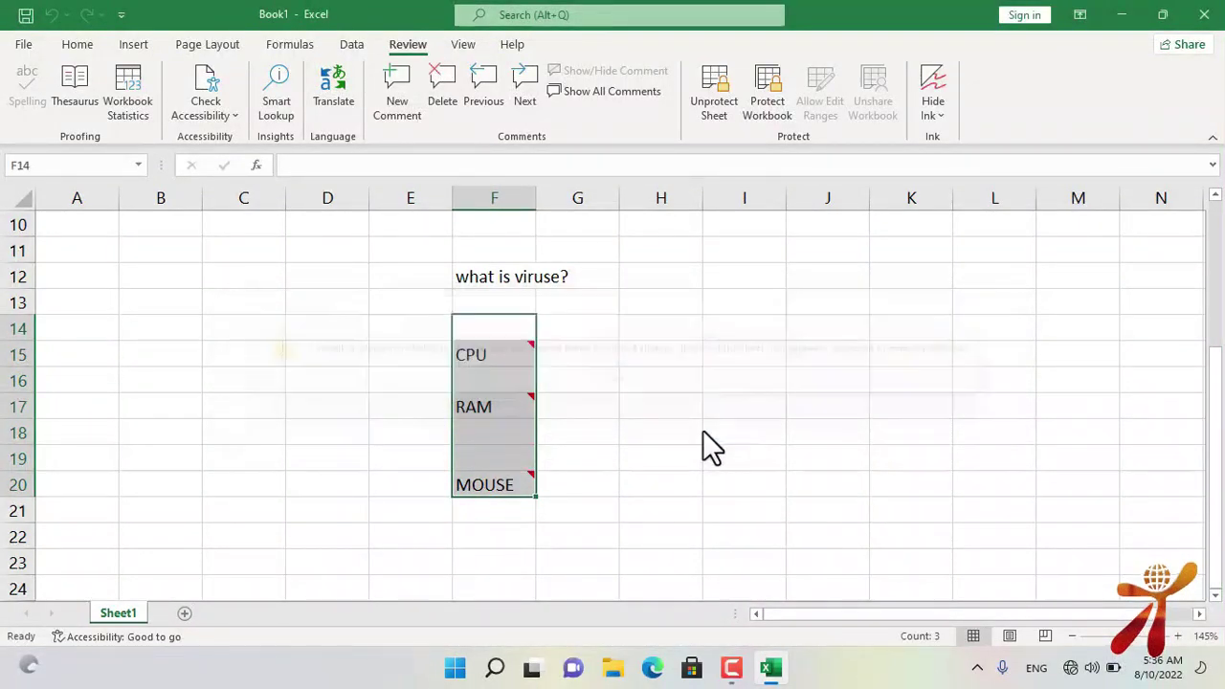
key(Delete)
key(Return)
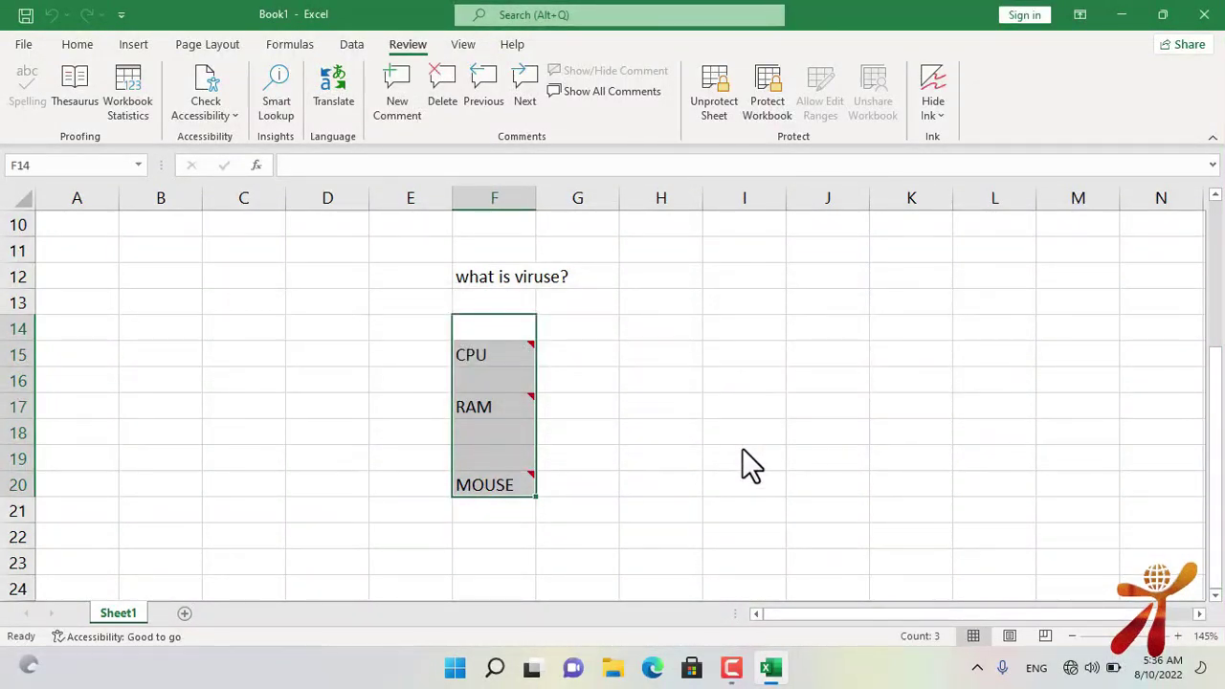
- Unprotect Sheet1 by entering its password
click(707, 96)
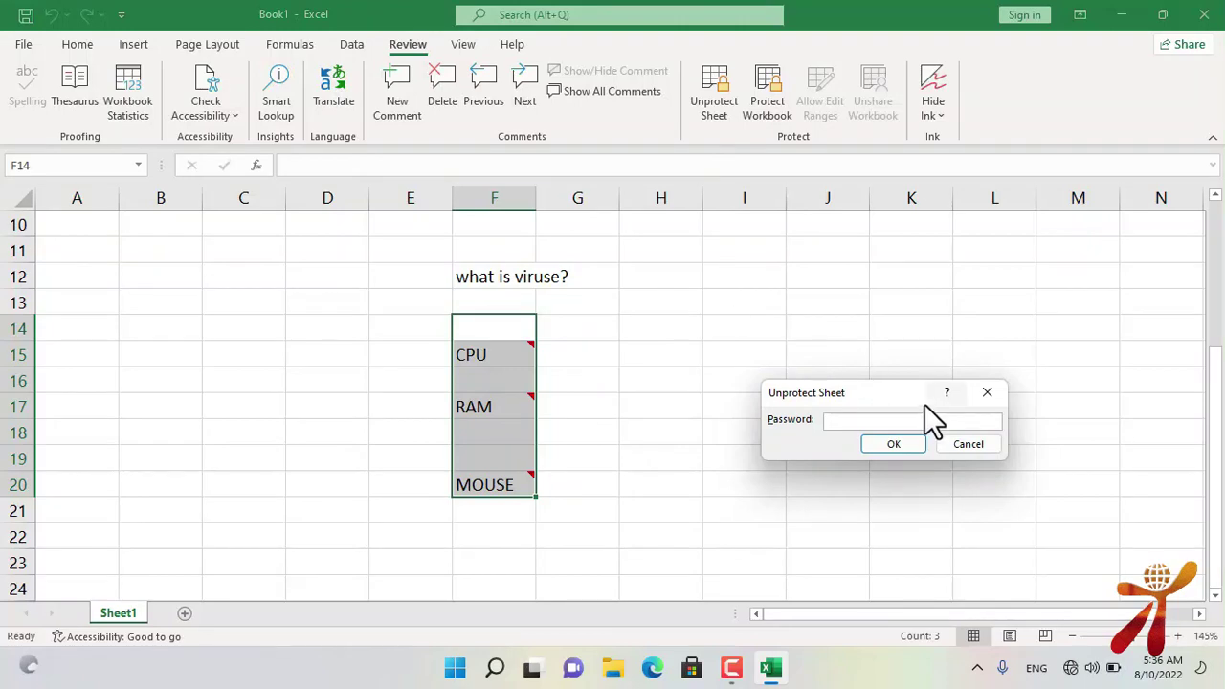
key(Return)
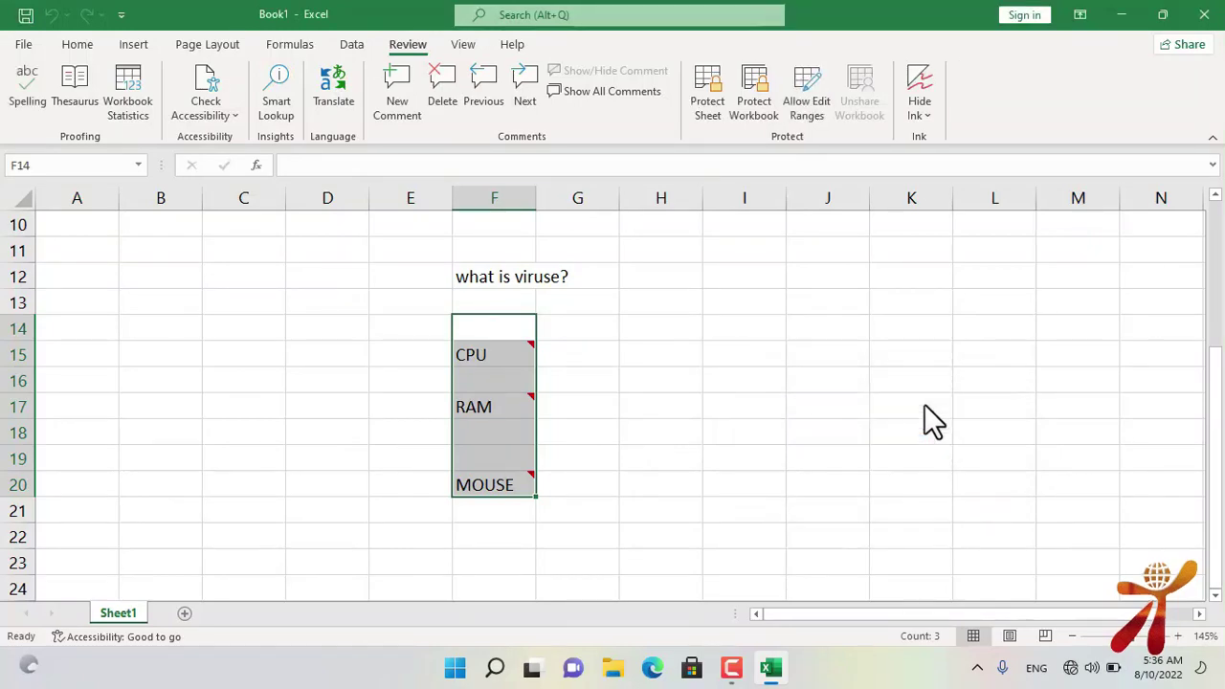
- Type test letters into J13:J22, then delete them
click(806, 303)
text(ASDFSA DF SDF SDF )
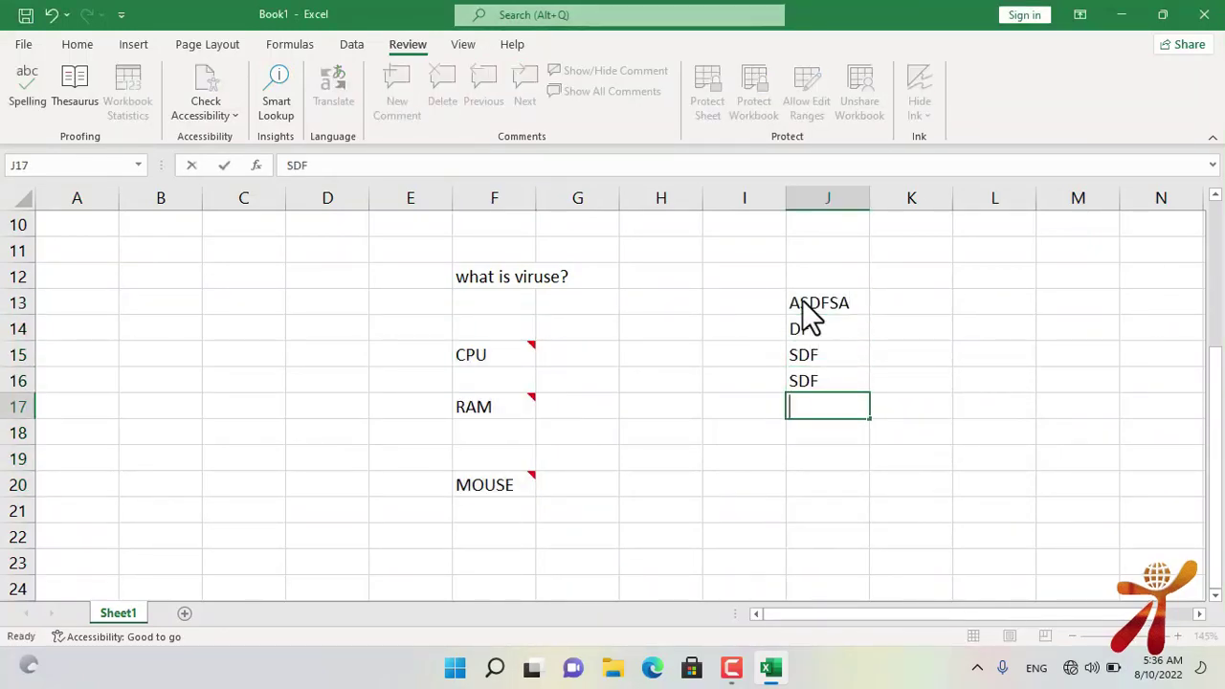
text(DFSA F SA FS ADF)
drag(805, 308, 788, 544)
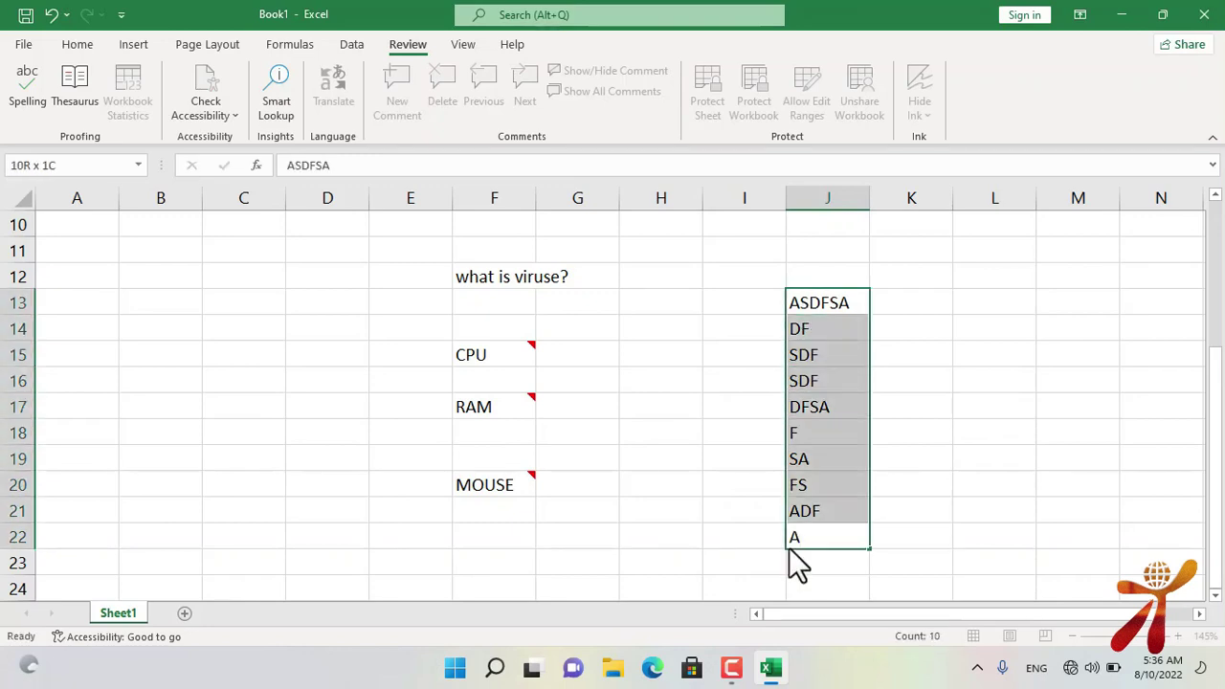
key(Delete)
click(928, 354)
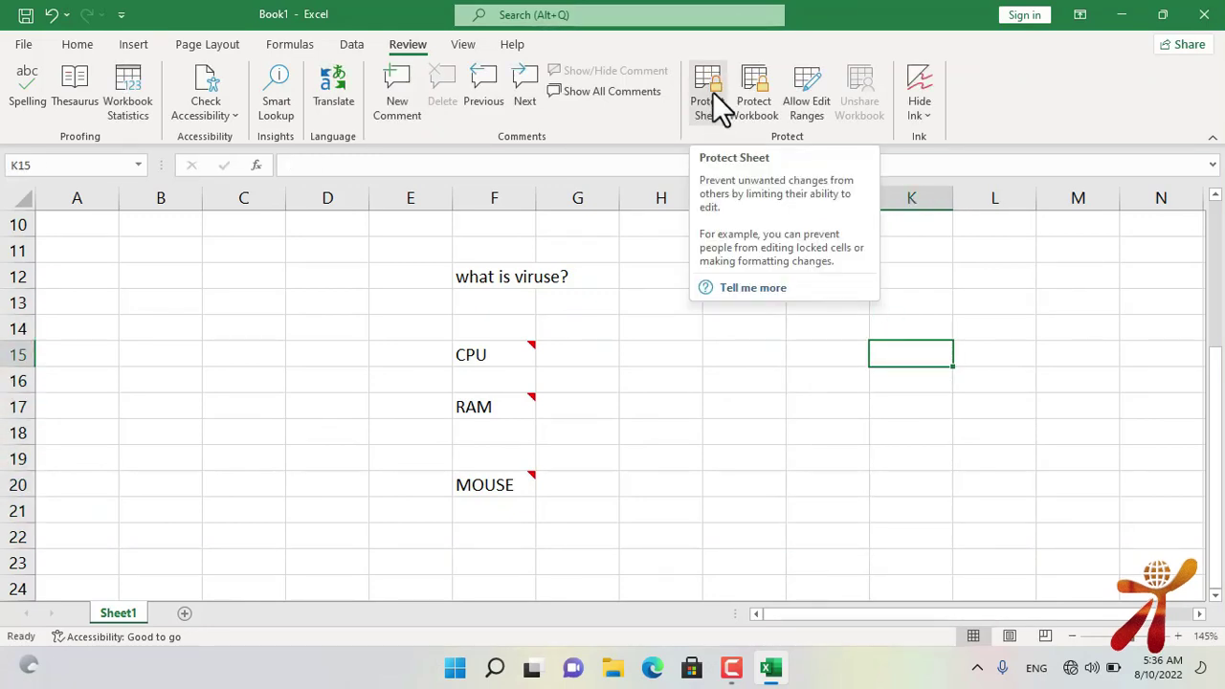
click(184, 612)
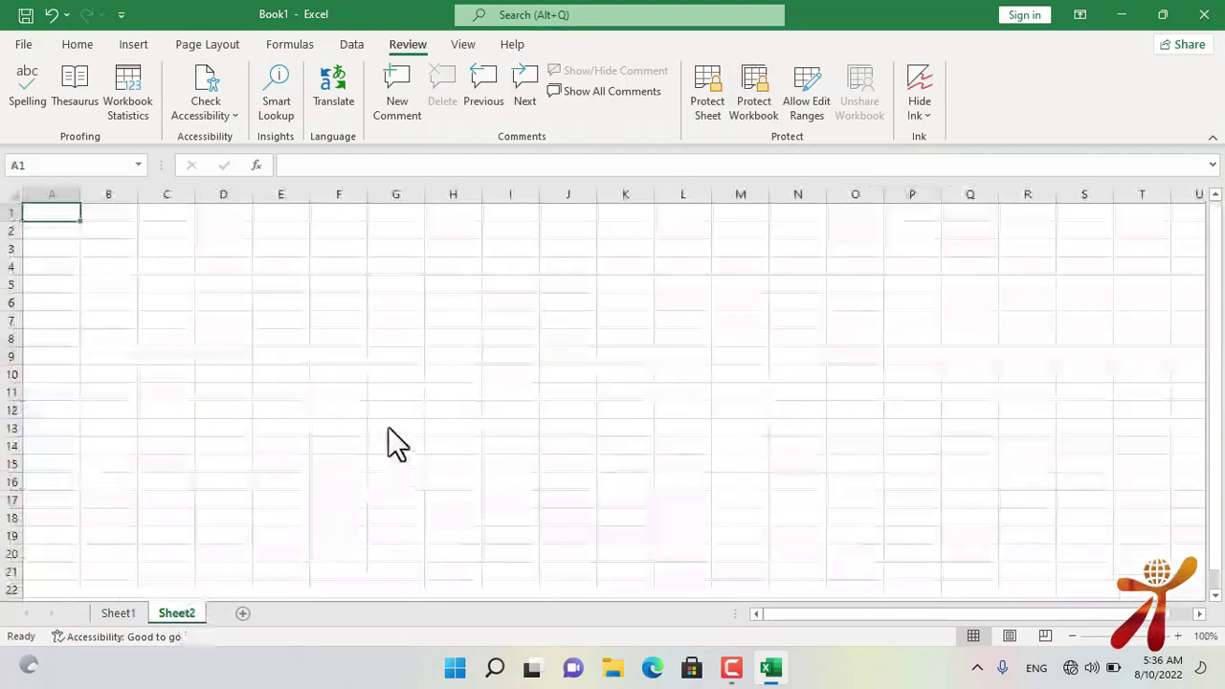
click(463, 268)
ctrl+scroll(503, 268, up, 10)
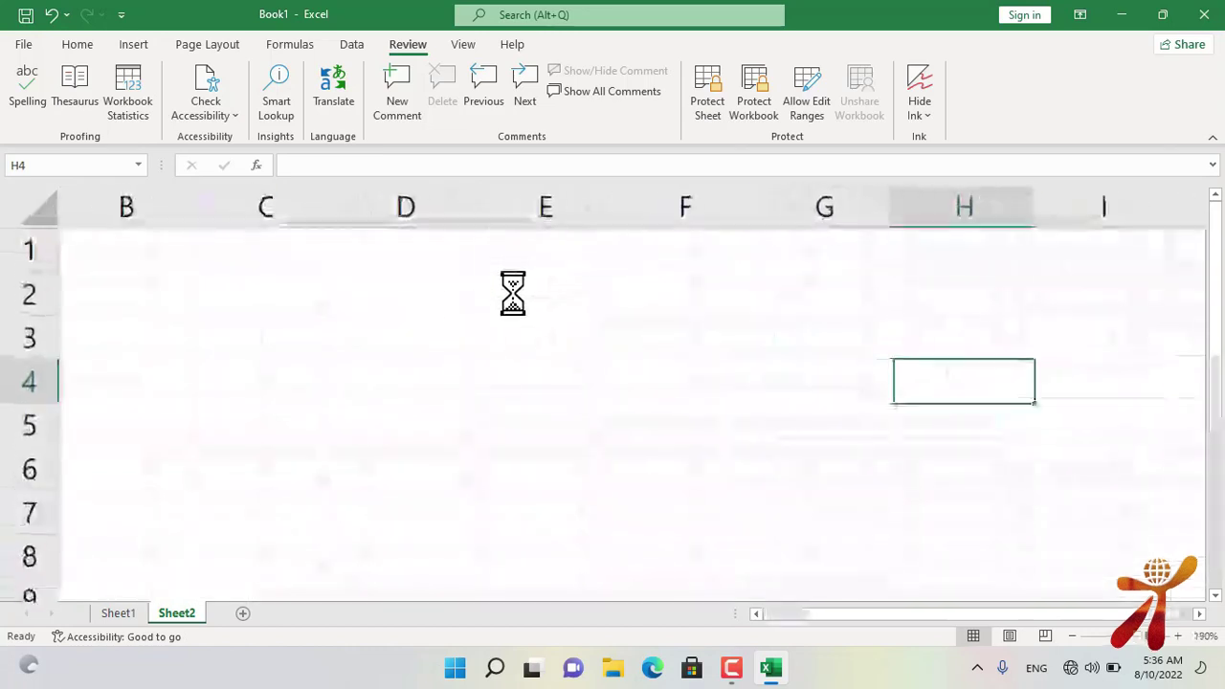
click(425, 306)
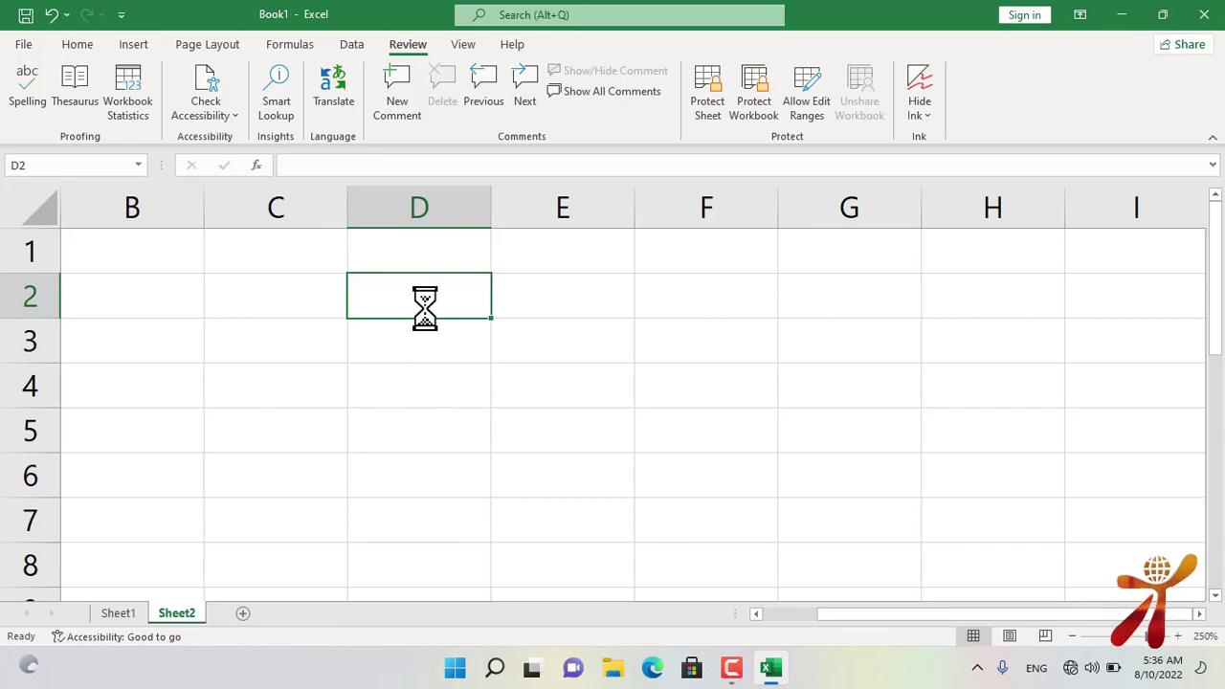
click(767, 86)
click(957, 451)
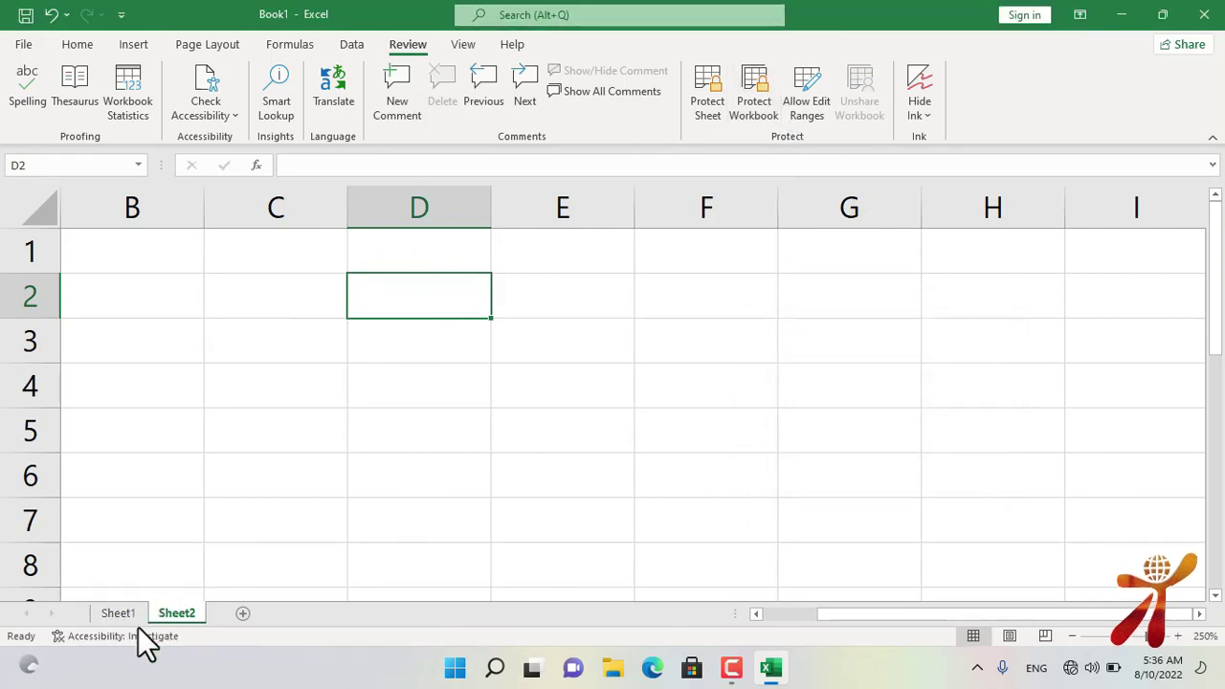
right_click(175, 614)
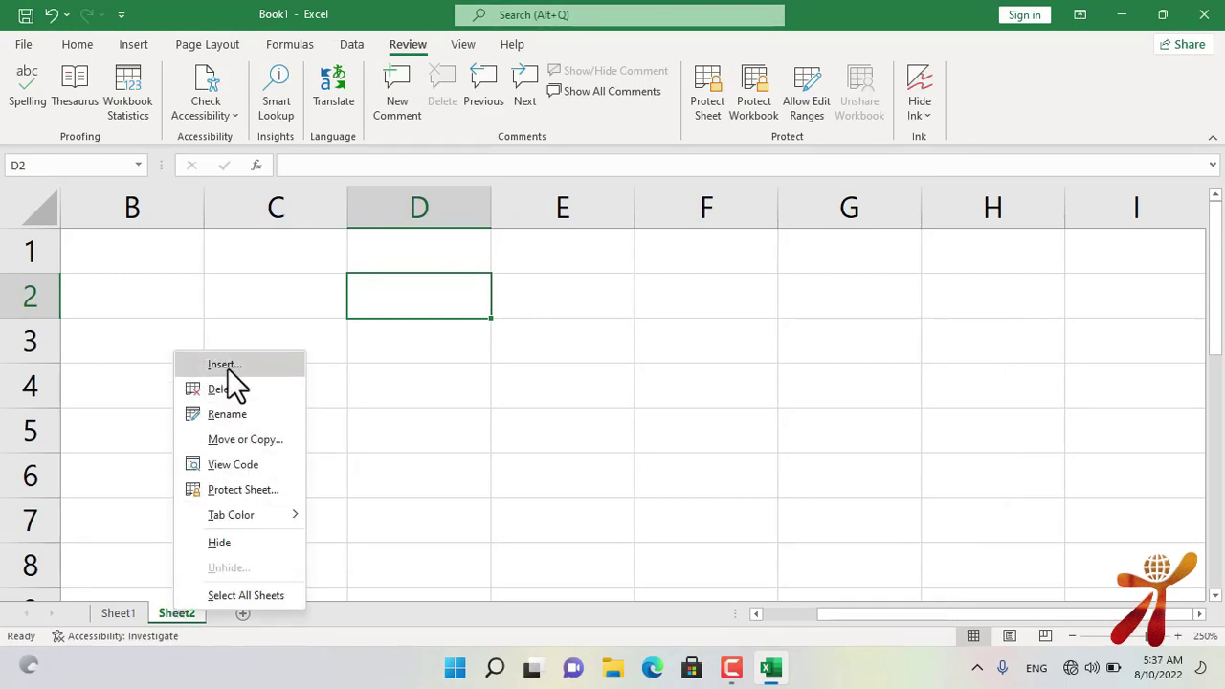
click(238, 414)
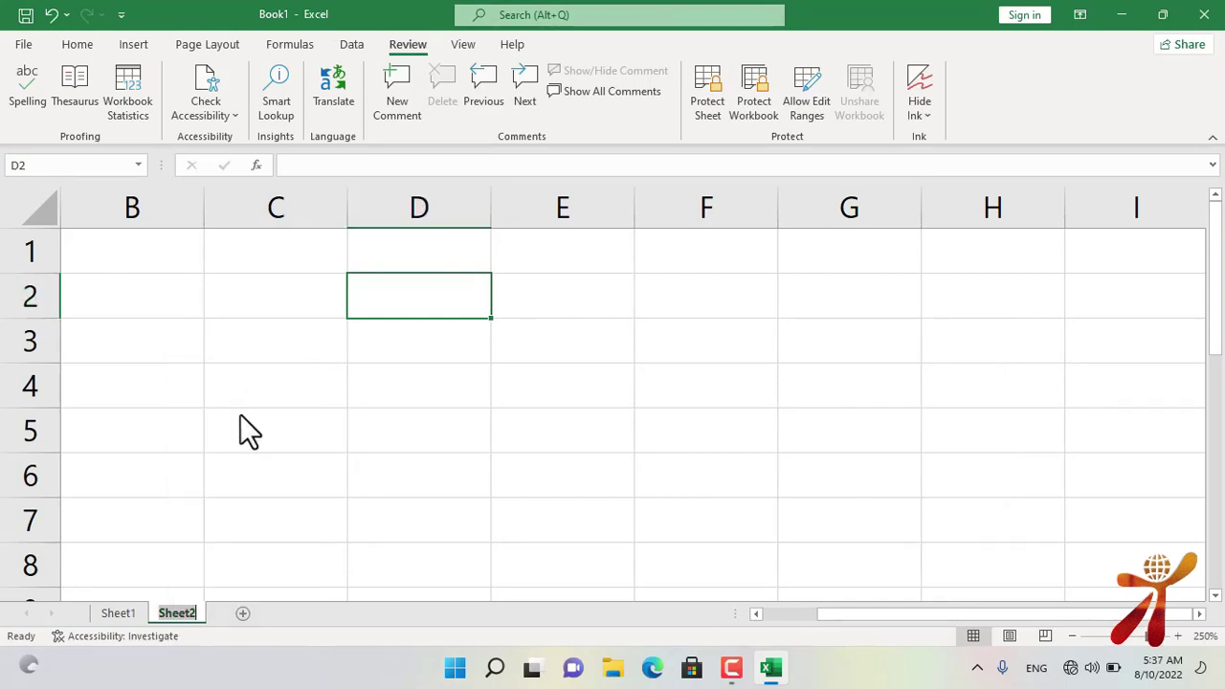
click(265, 477)
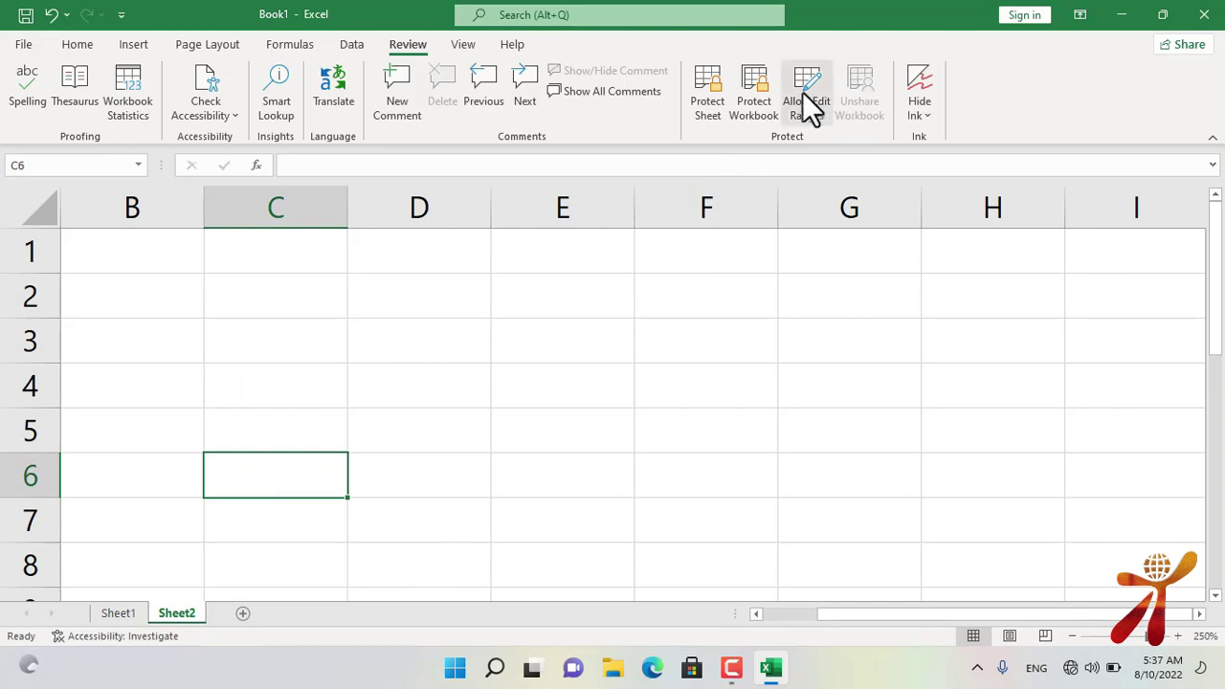
click(762, 87)
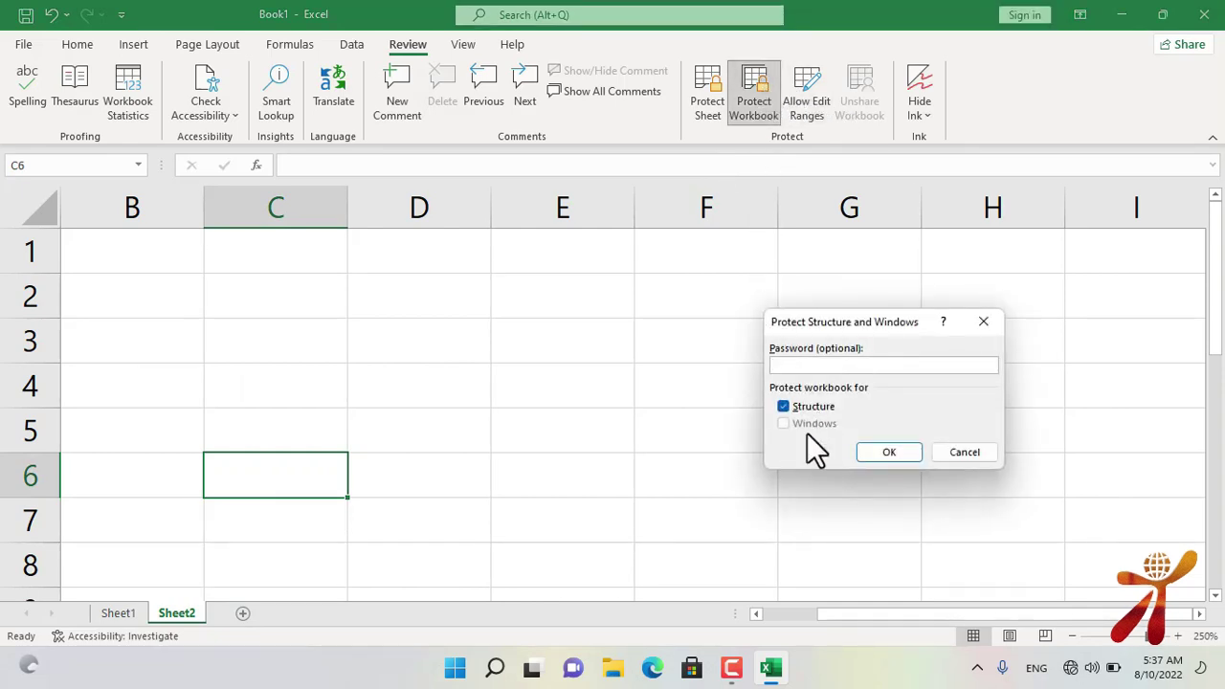
key(Return)
key(Return)
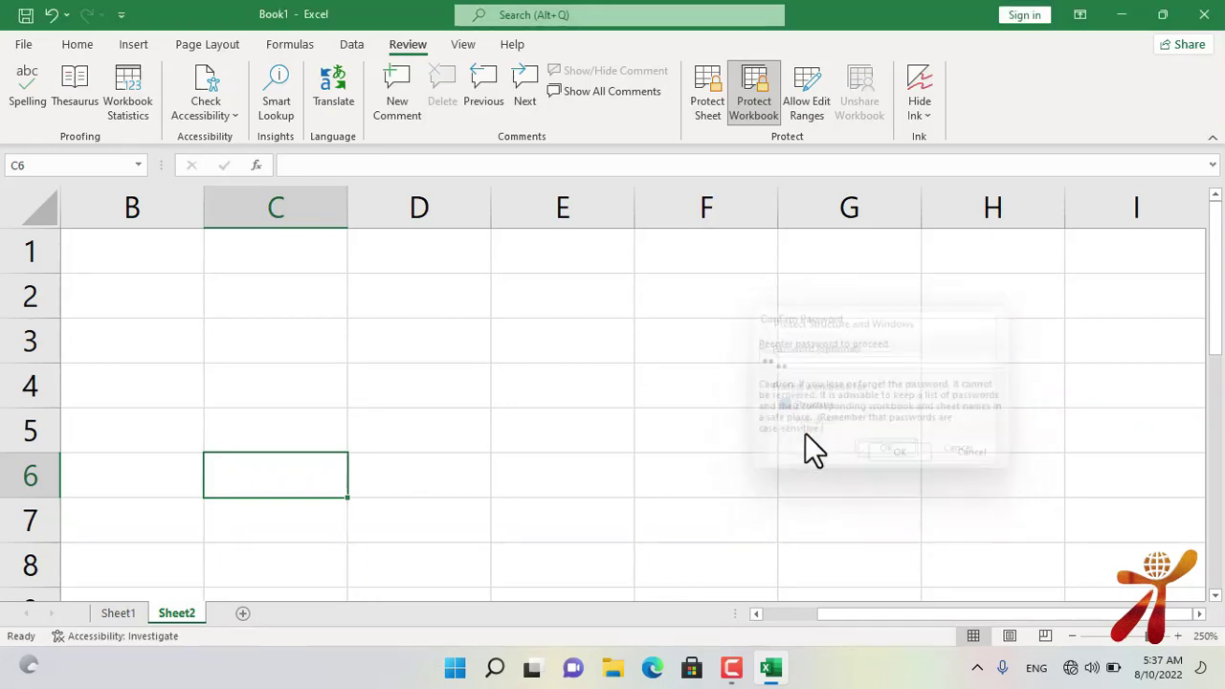
right_click(170, 617)
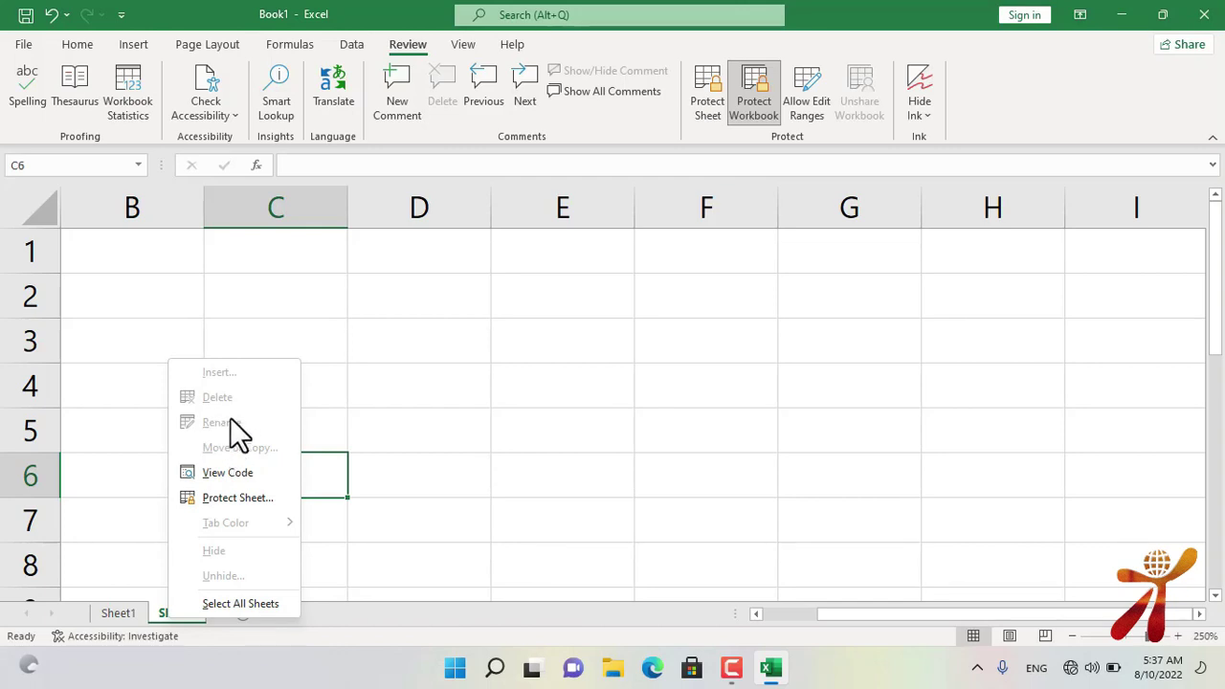
key(Escape)
click(760, 96)
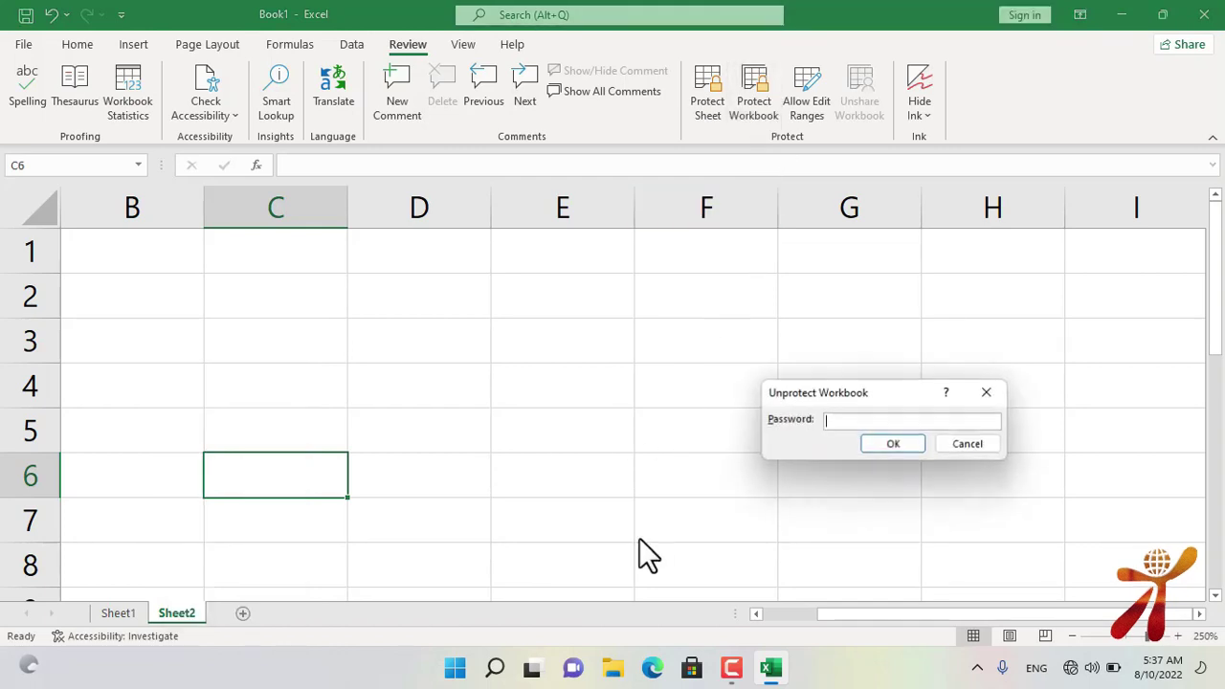
key(Return)
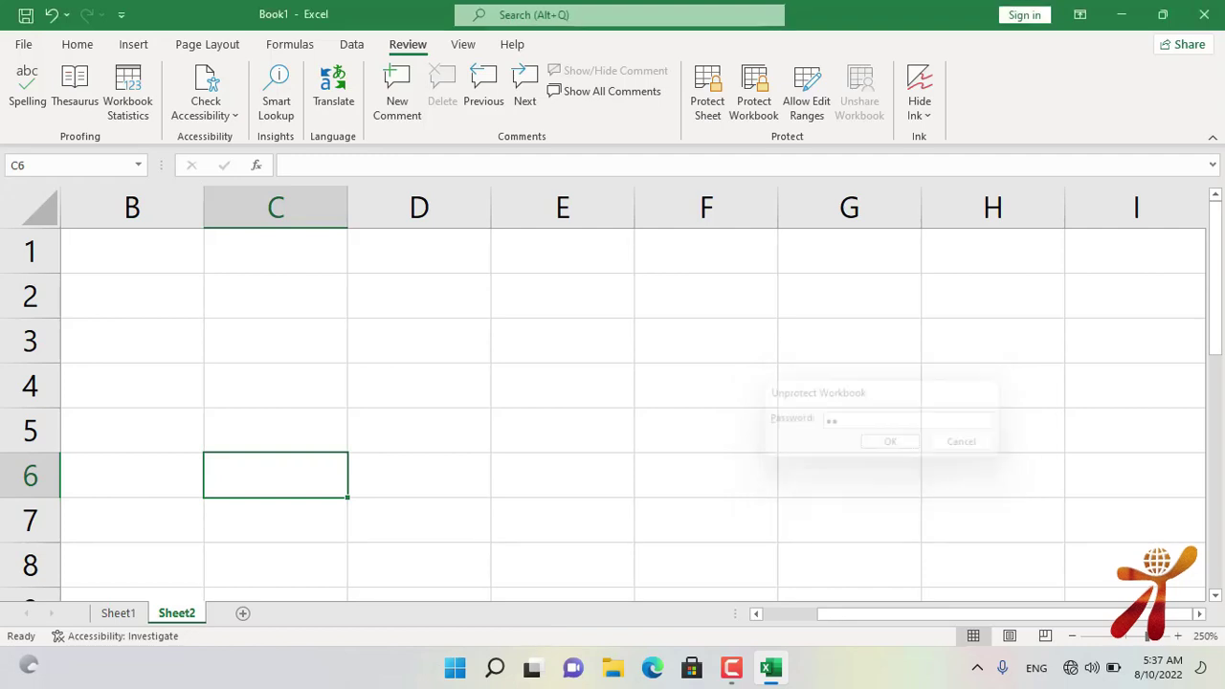
click(759, 402)
click(850, 334)
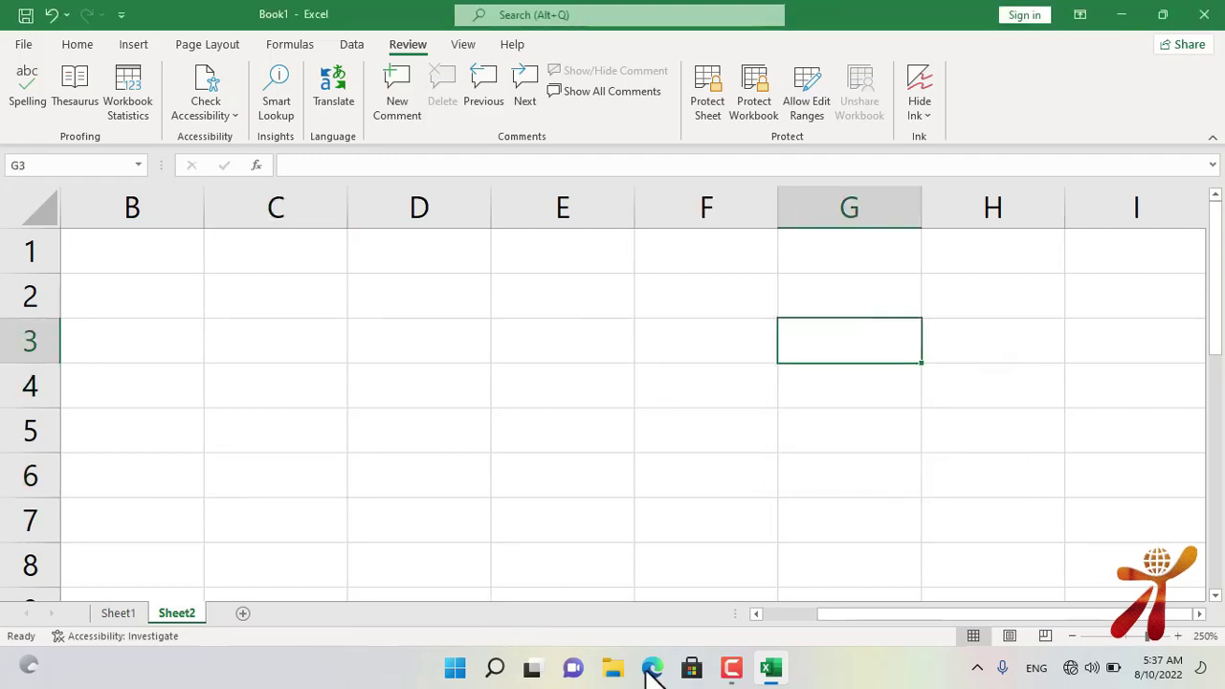
click(815, 484)
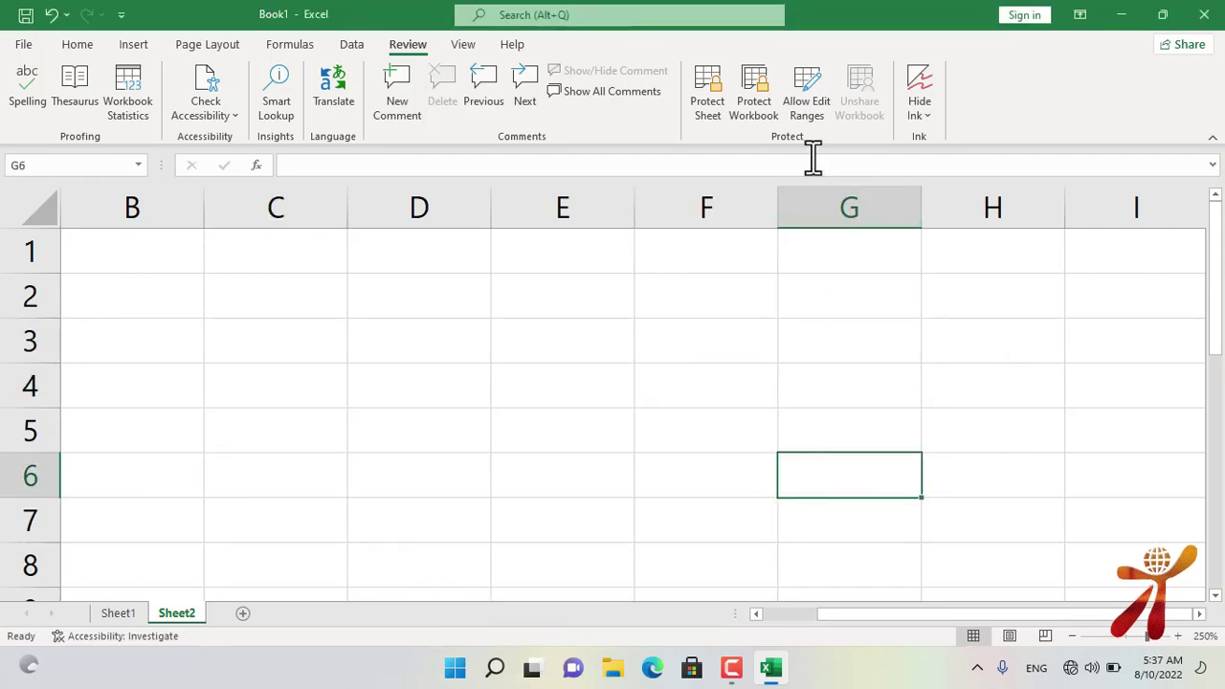
- Create a new editable range and add ANONYMOUS LOGON to its permissions
click(809, 92)
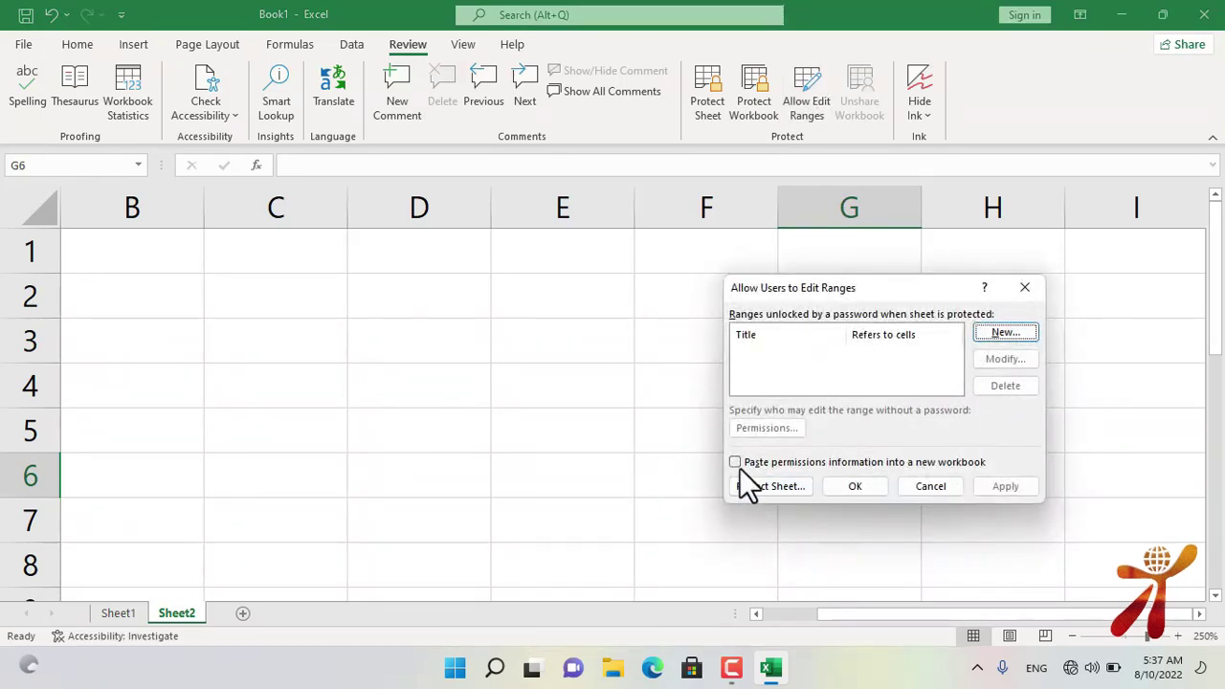
click(996, 333)
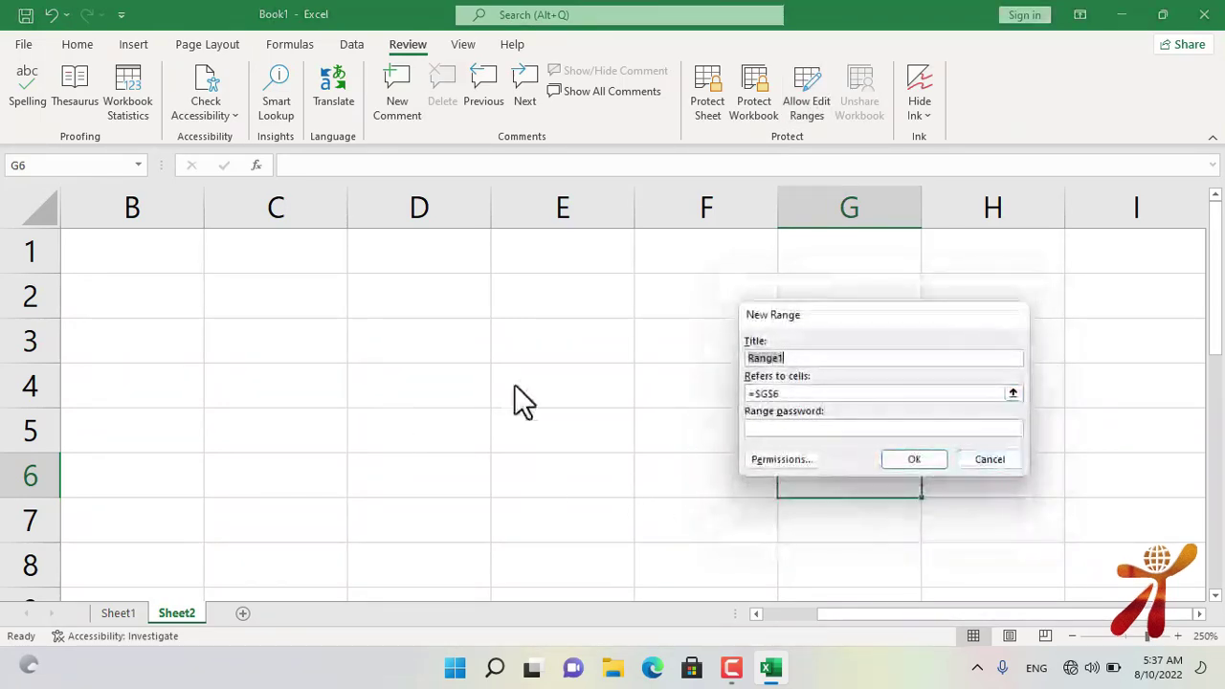
click(789, 461)
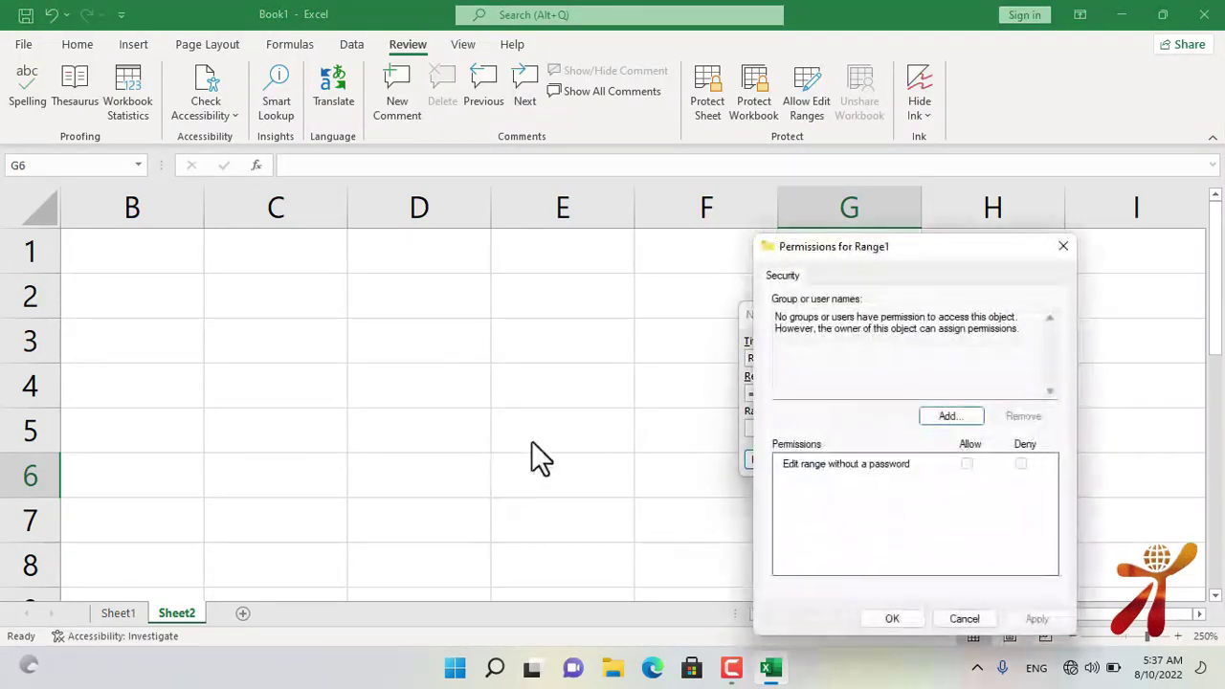
click(948, 418)
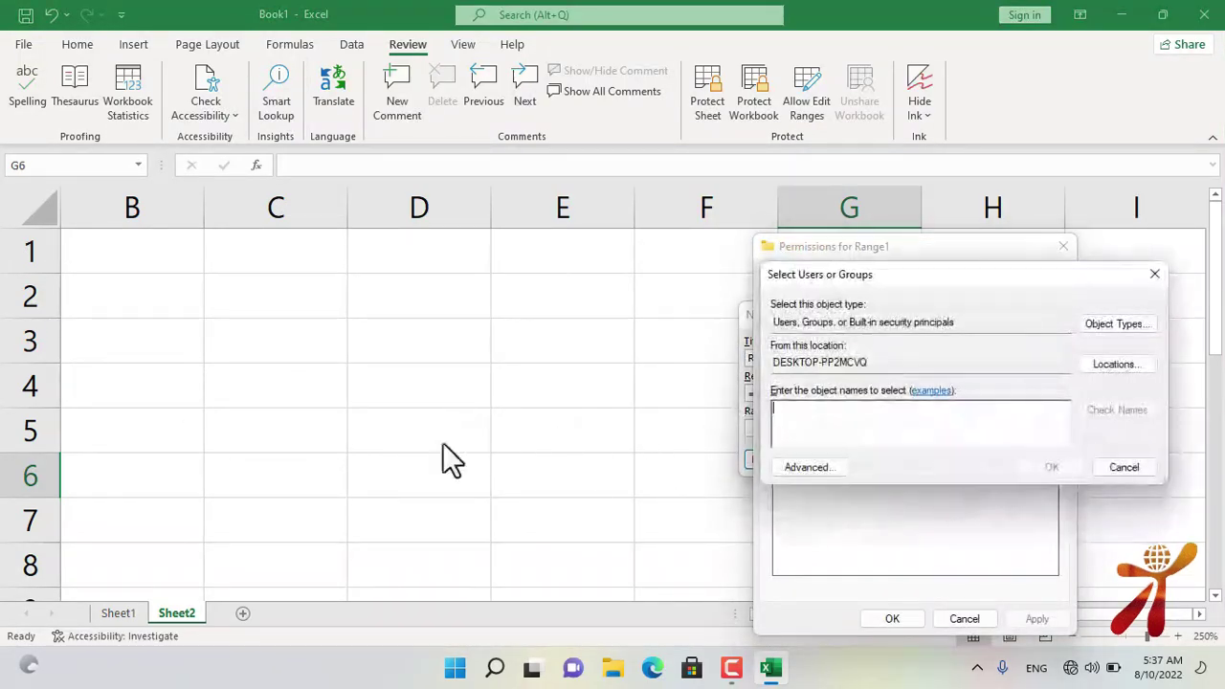
click(807, 469)
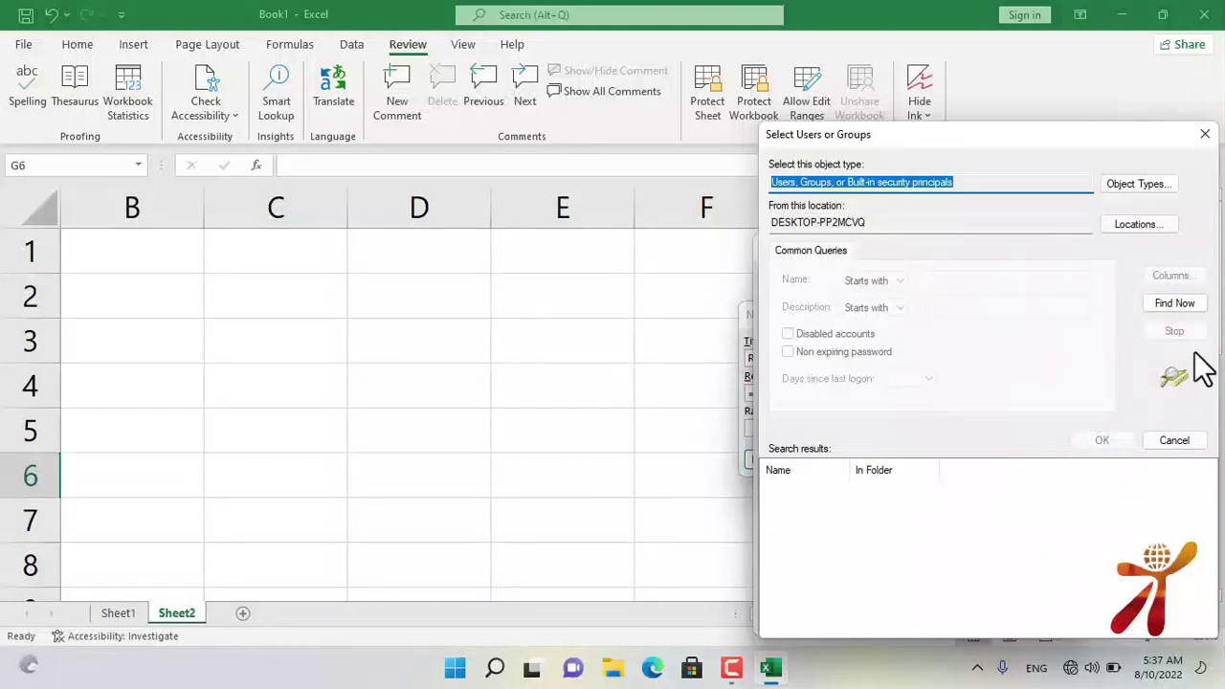
click(1174, 302)
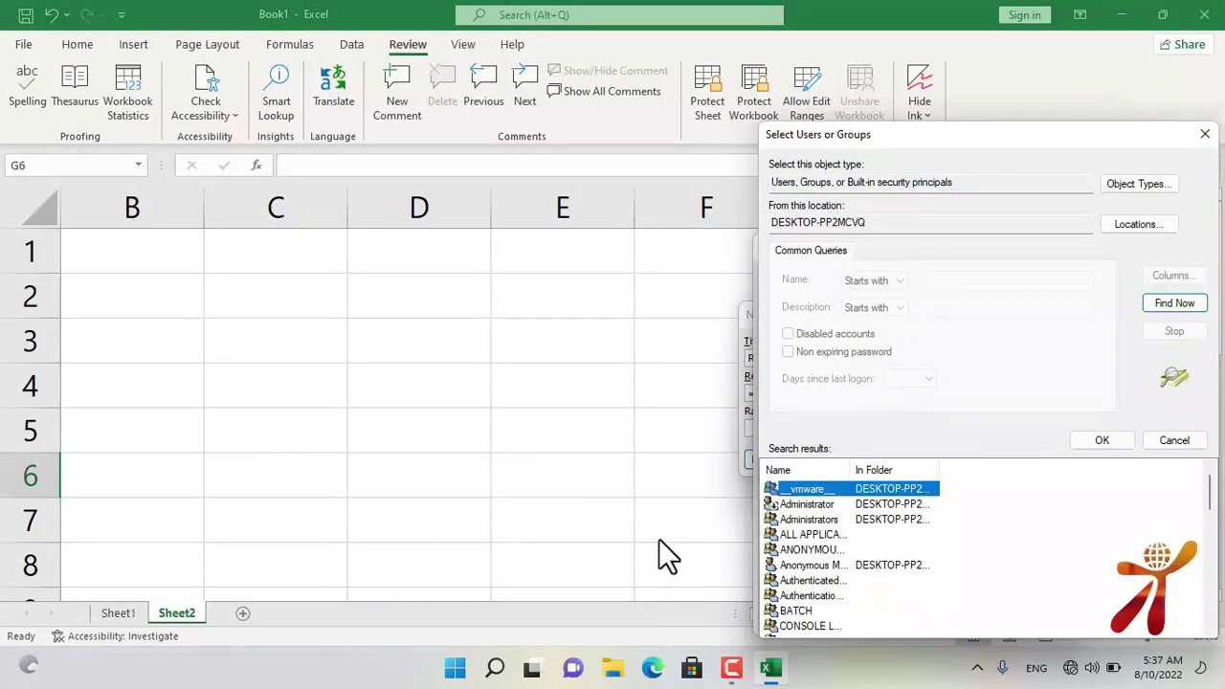
click(809, 550)
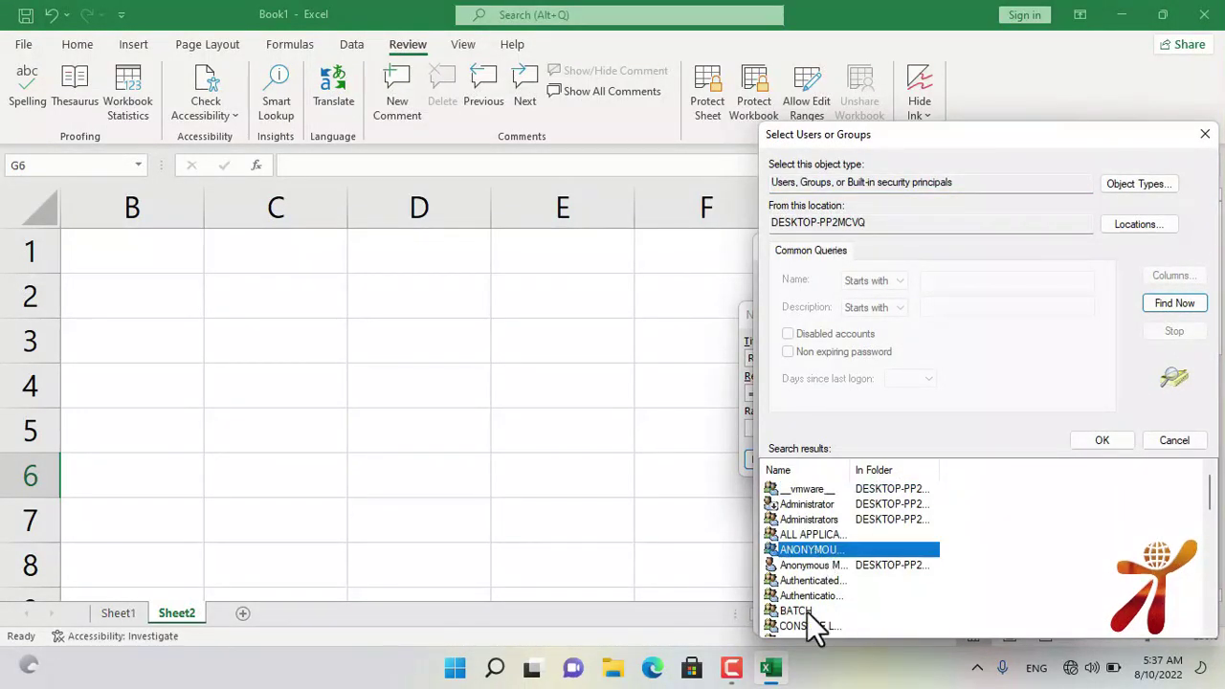
click(1107, 440)
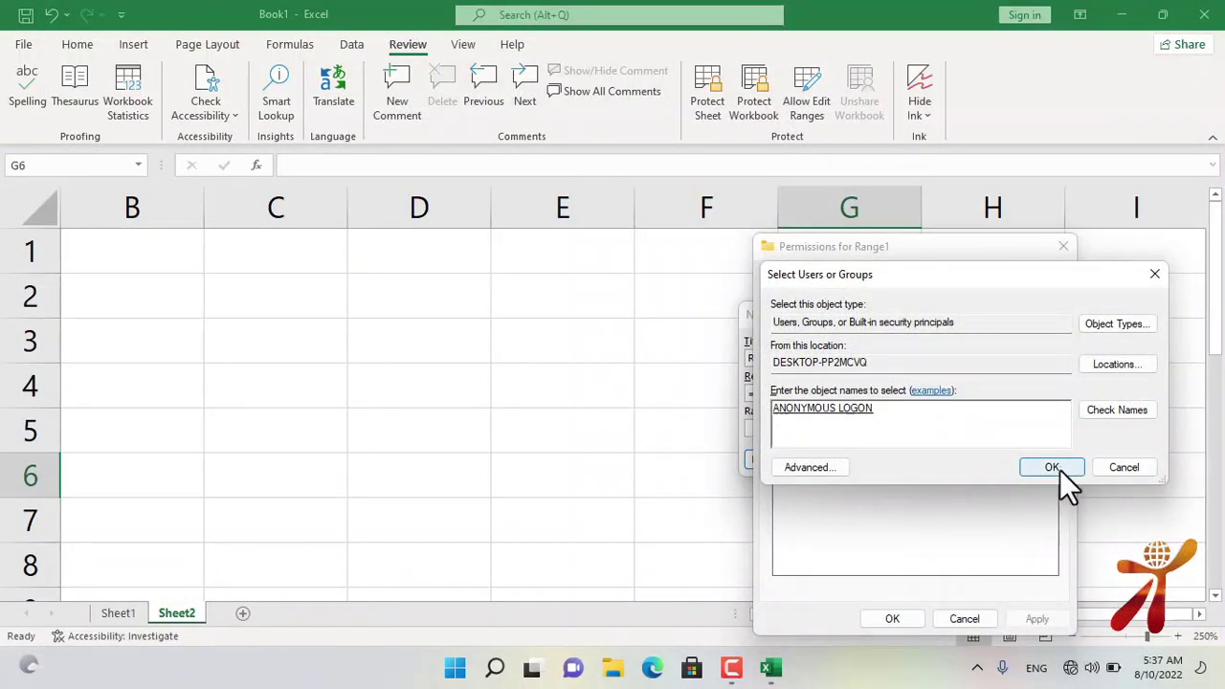
click(1053, 468)
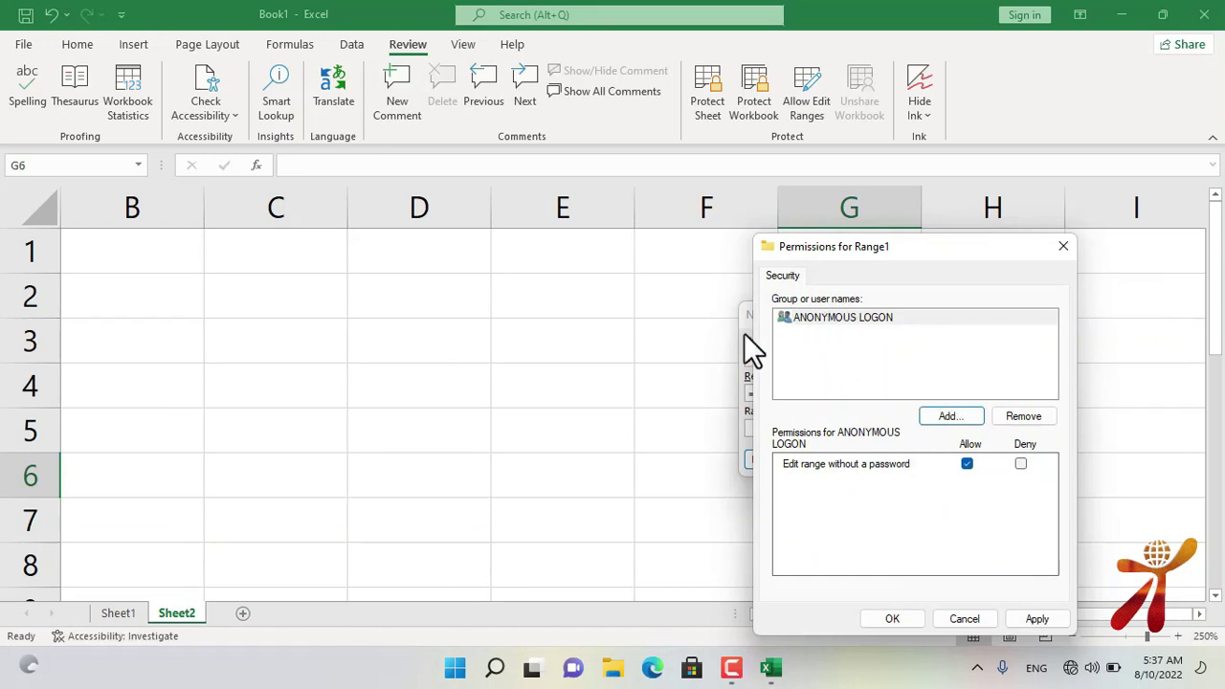
- Allow ANONYMOUS LOGON to edit without a password, save Range1 for G6, and reopen the ranges list
click(1021, 464)
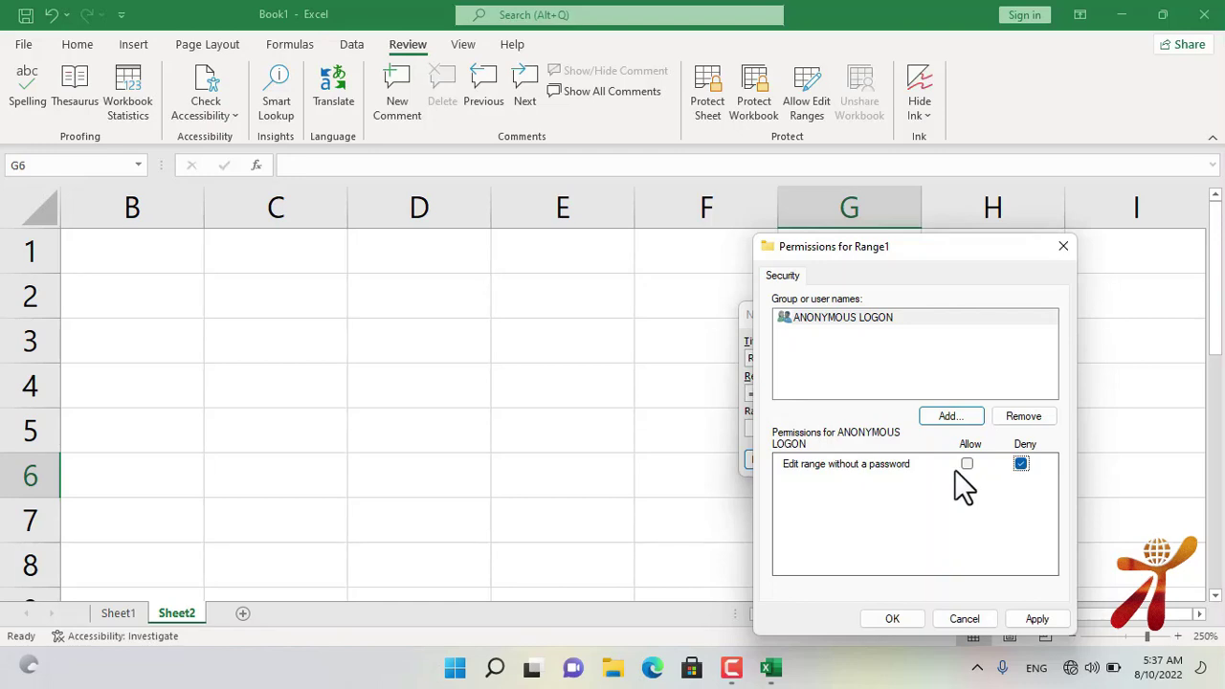
click(967, 464)
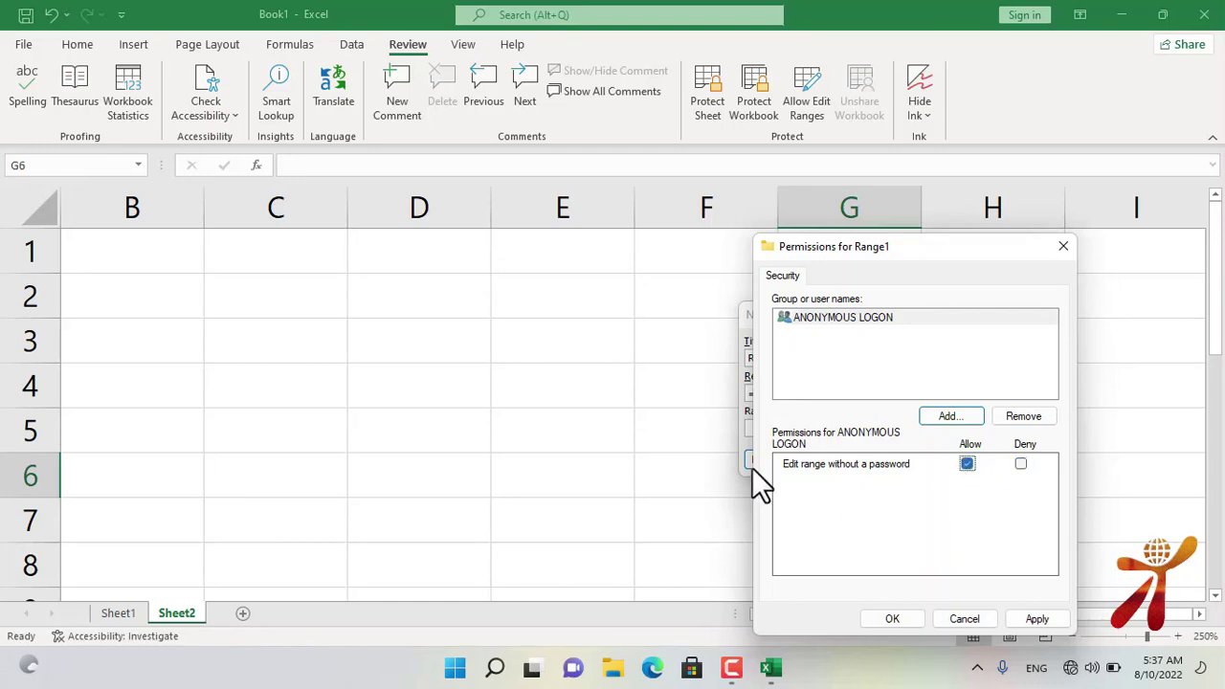
click(1036, 619)
click(894, 620)
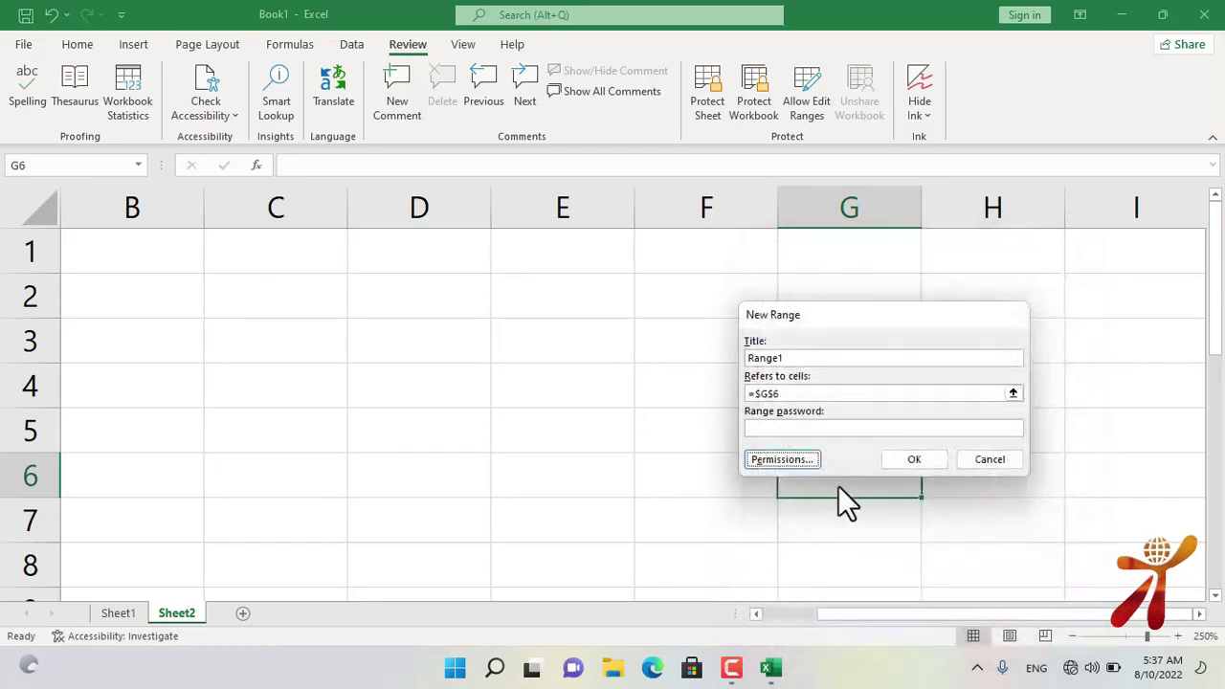
click(919, 461)
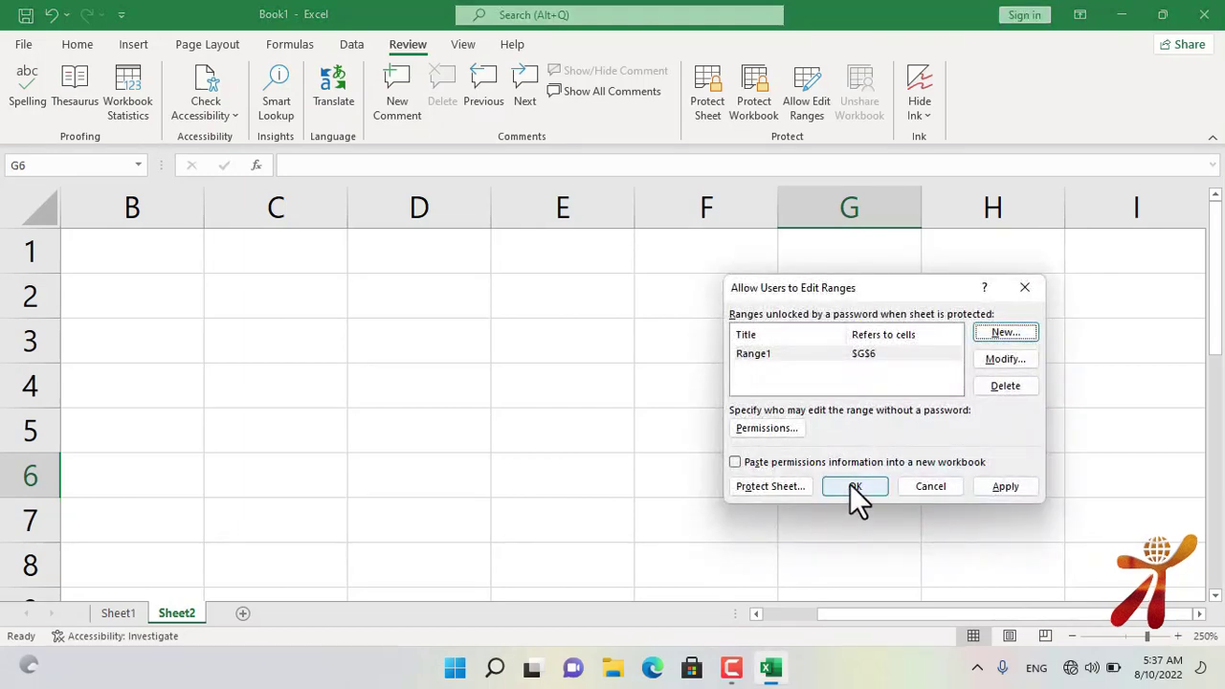
click(851, 484)
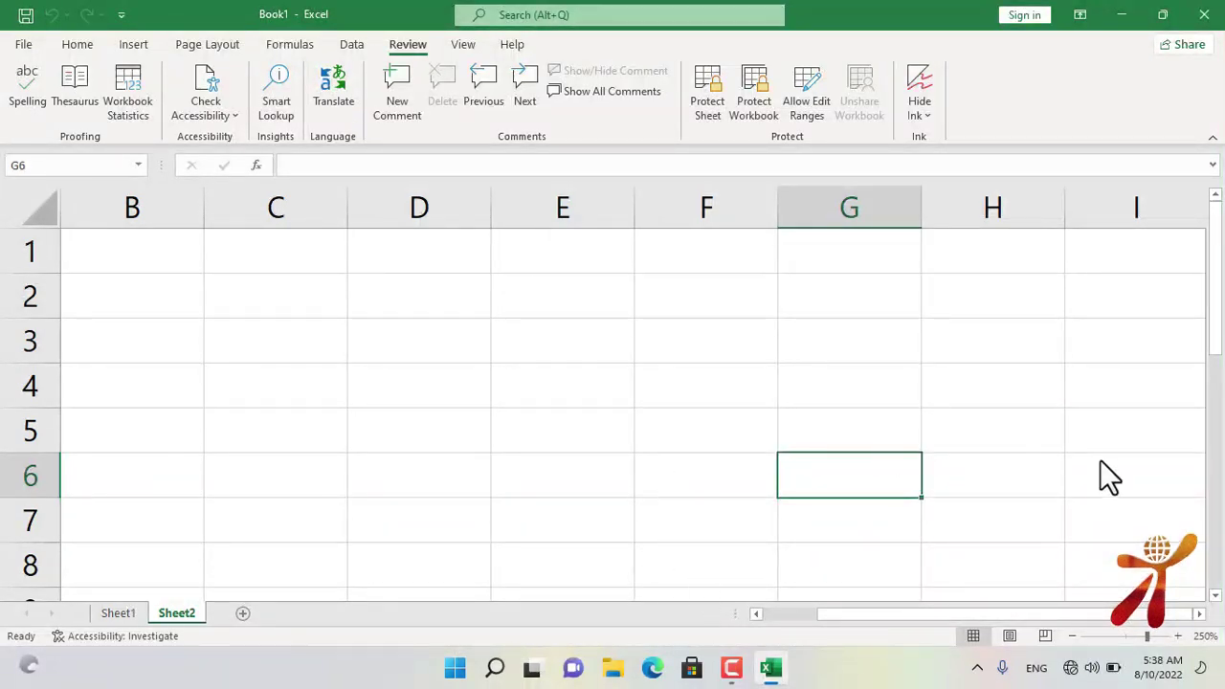
click(843, 301)
click(622, 340)
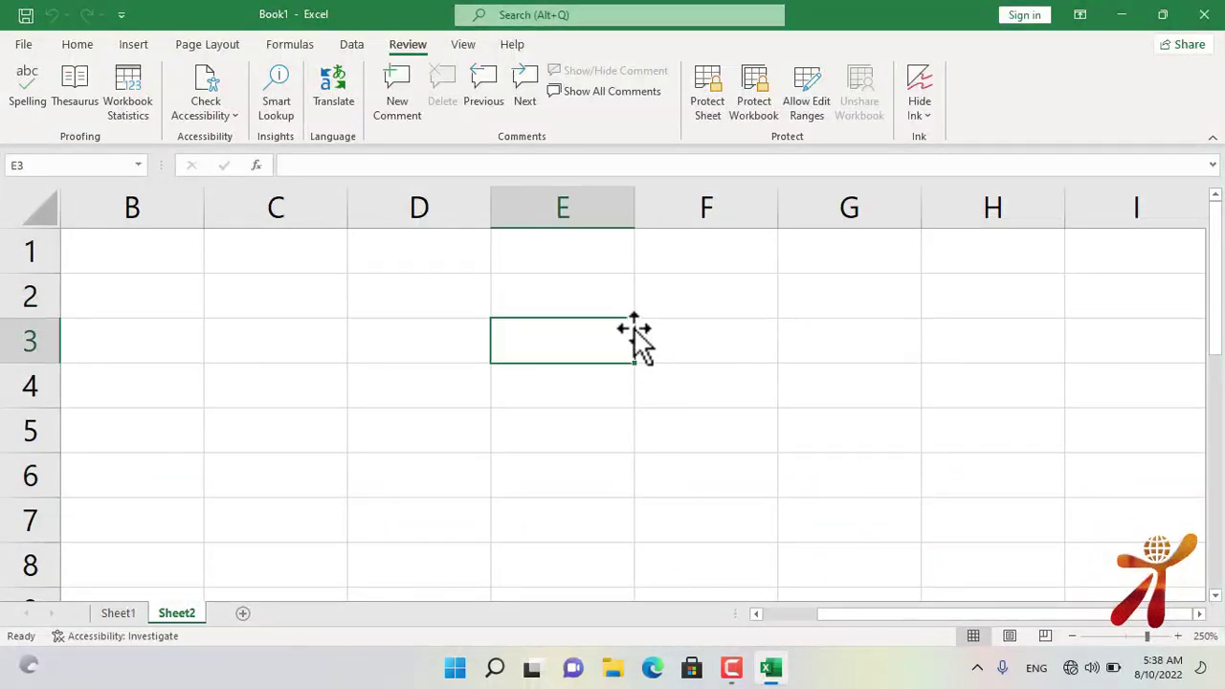
click(807, 96)
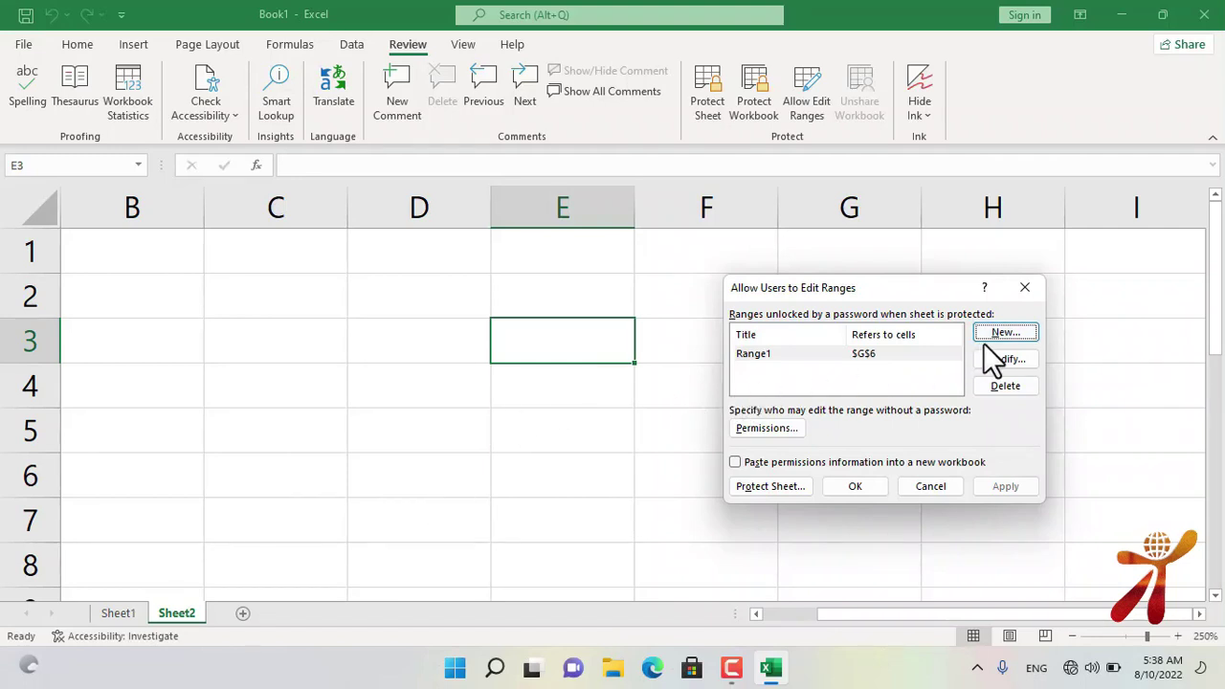
- Modify Range1 to refer to B1:I8, set and confirm a range password, and apply
click(1013, 358)
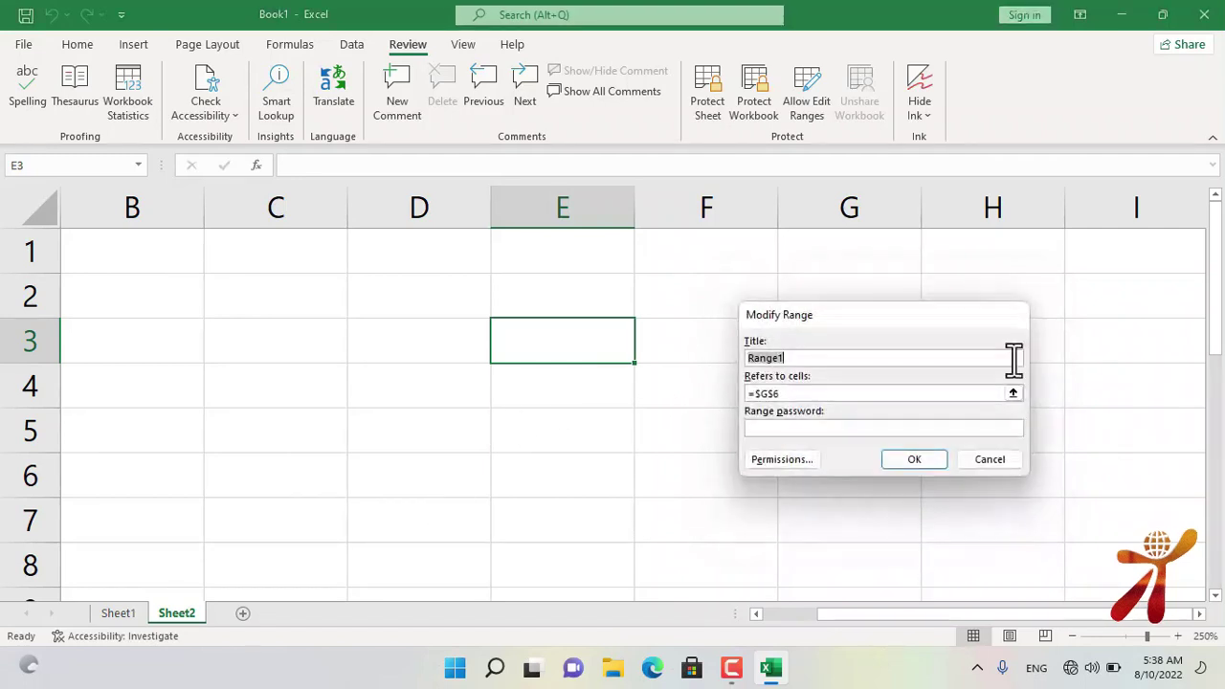
click(802, 392)
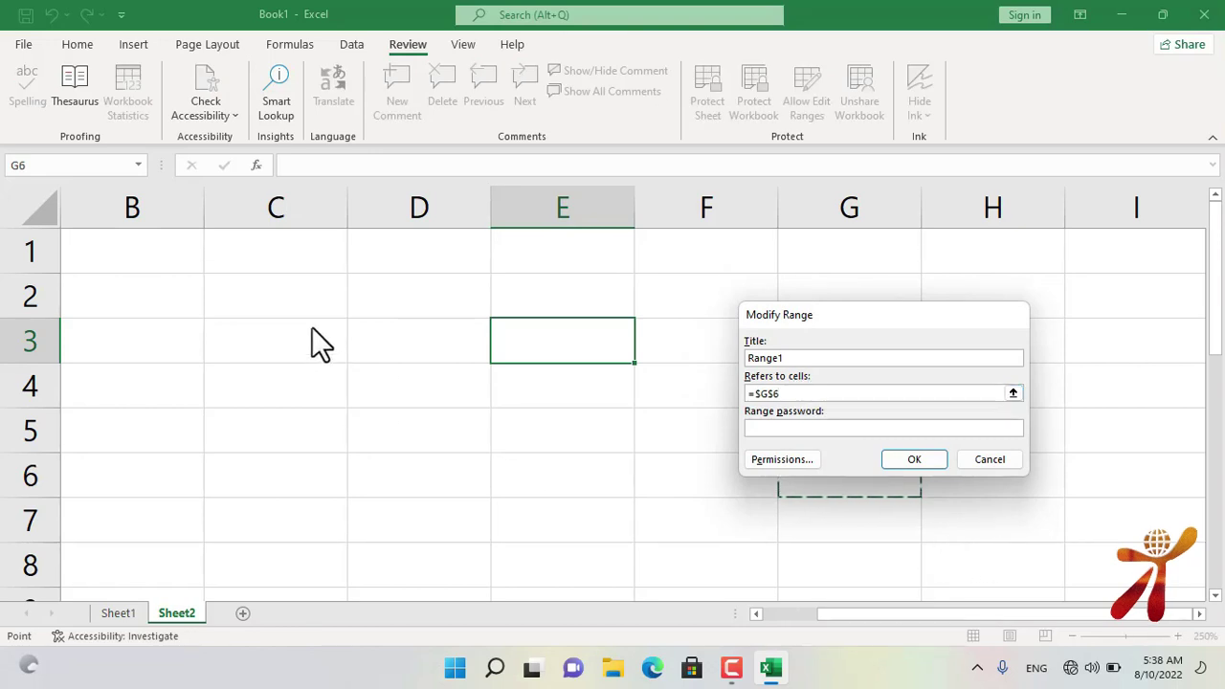
drag(306, 331, 1143, 596)
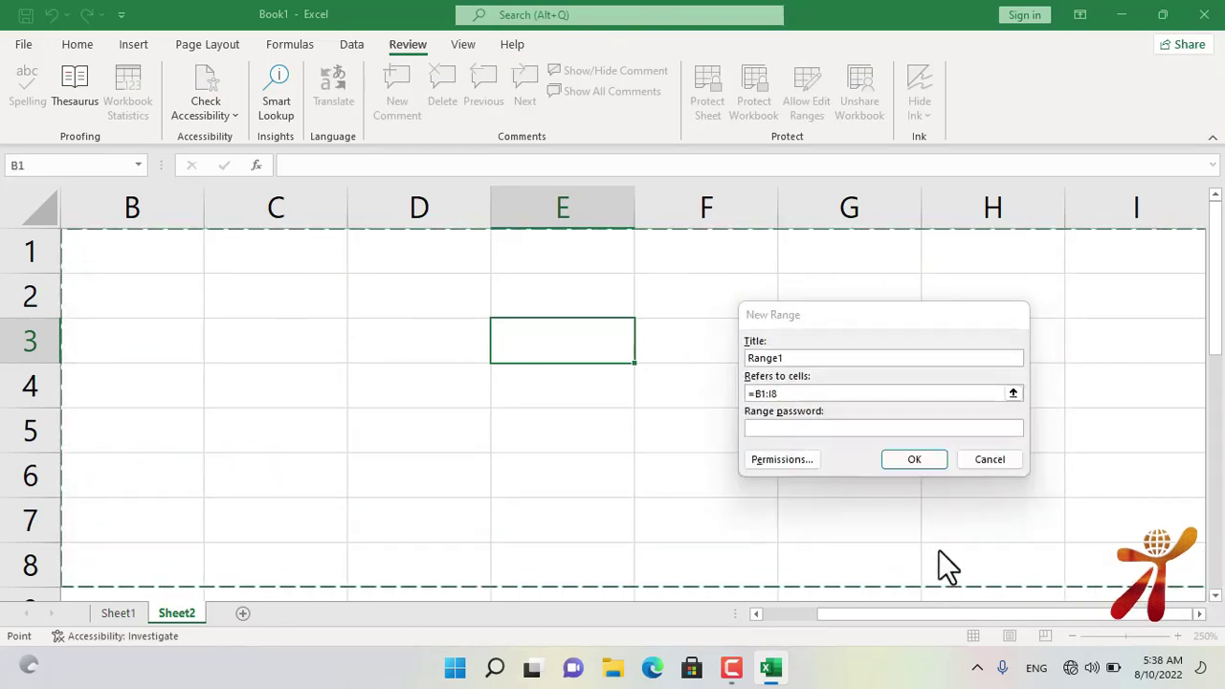
click(782, 427)
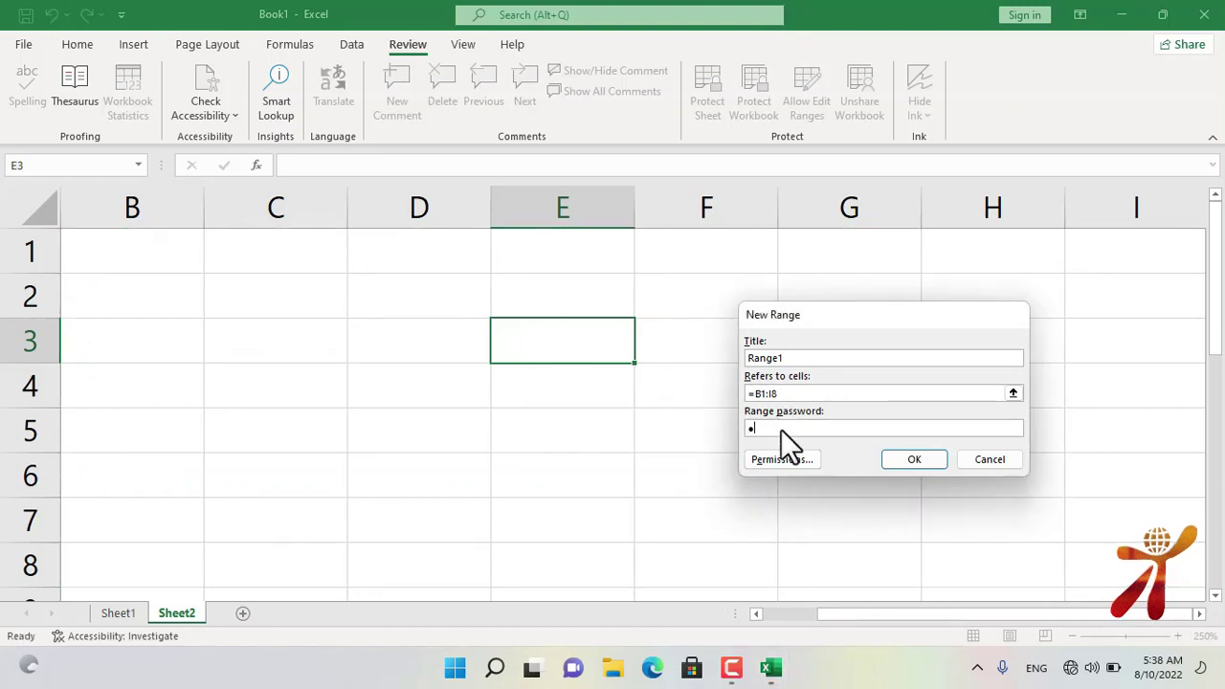
key(Return)
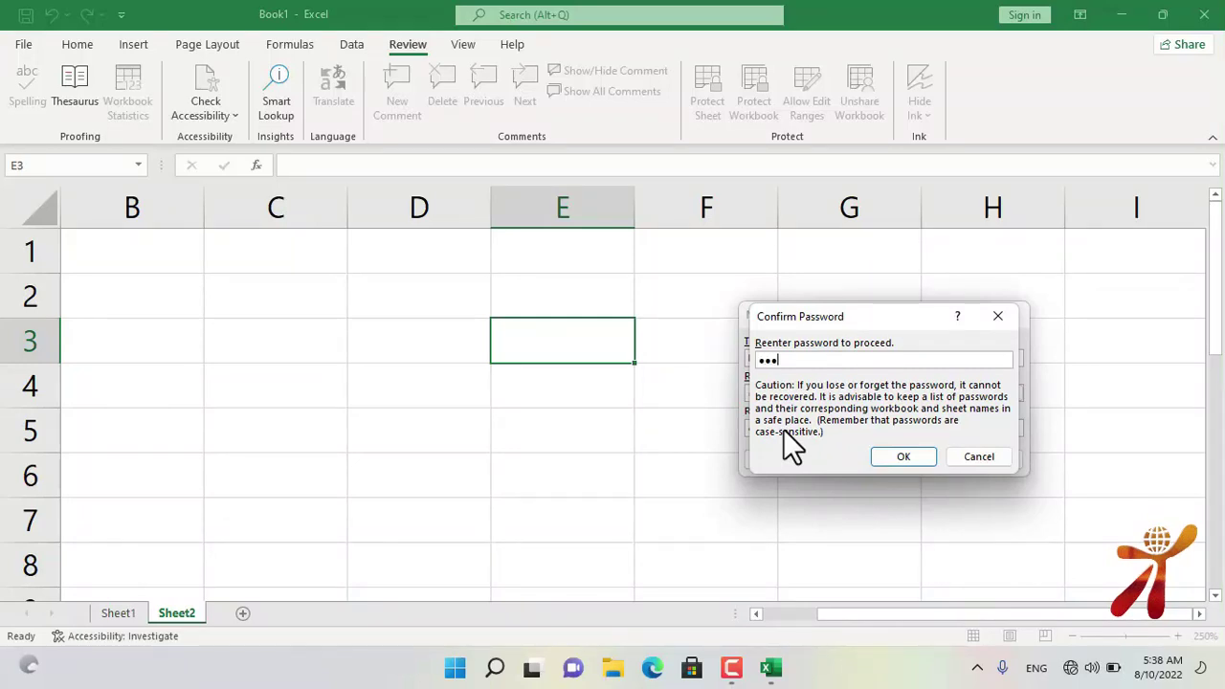
key(Return)
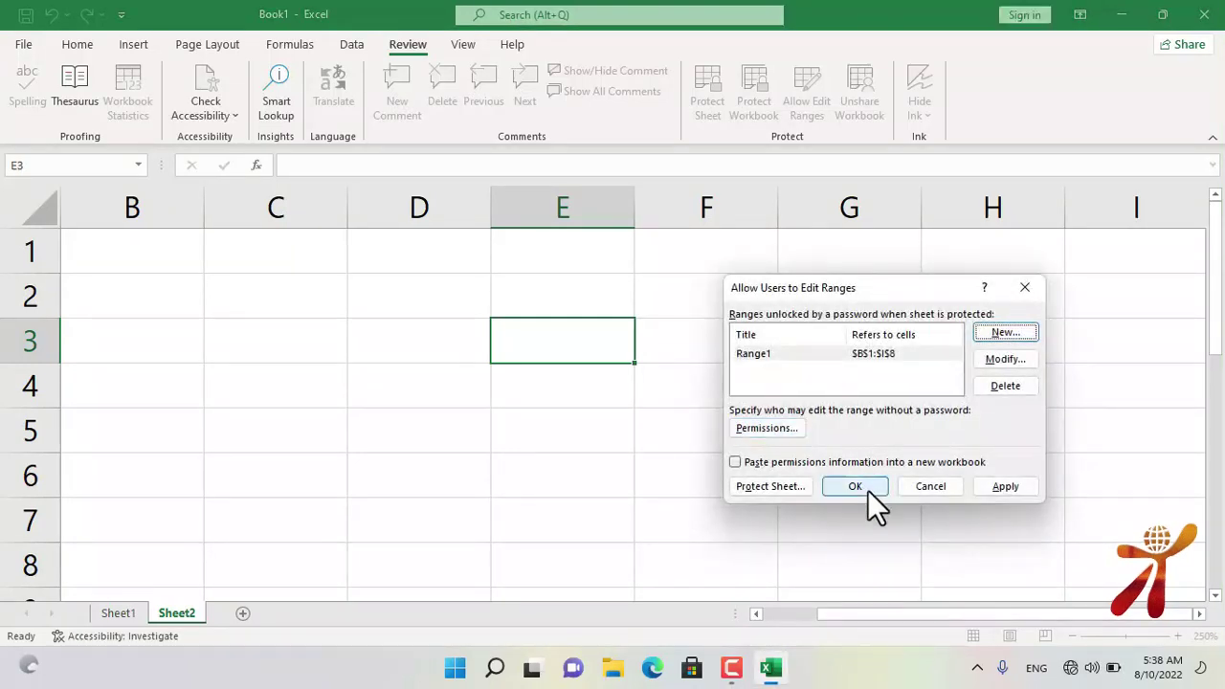
click(1009, 488)
click(879, 487)
- Type test entries SDF and DF into cells from D2 to H4, cancelling the H4 entry
click(411, 309)
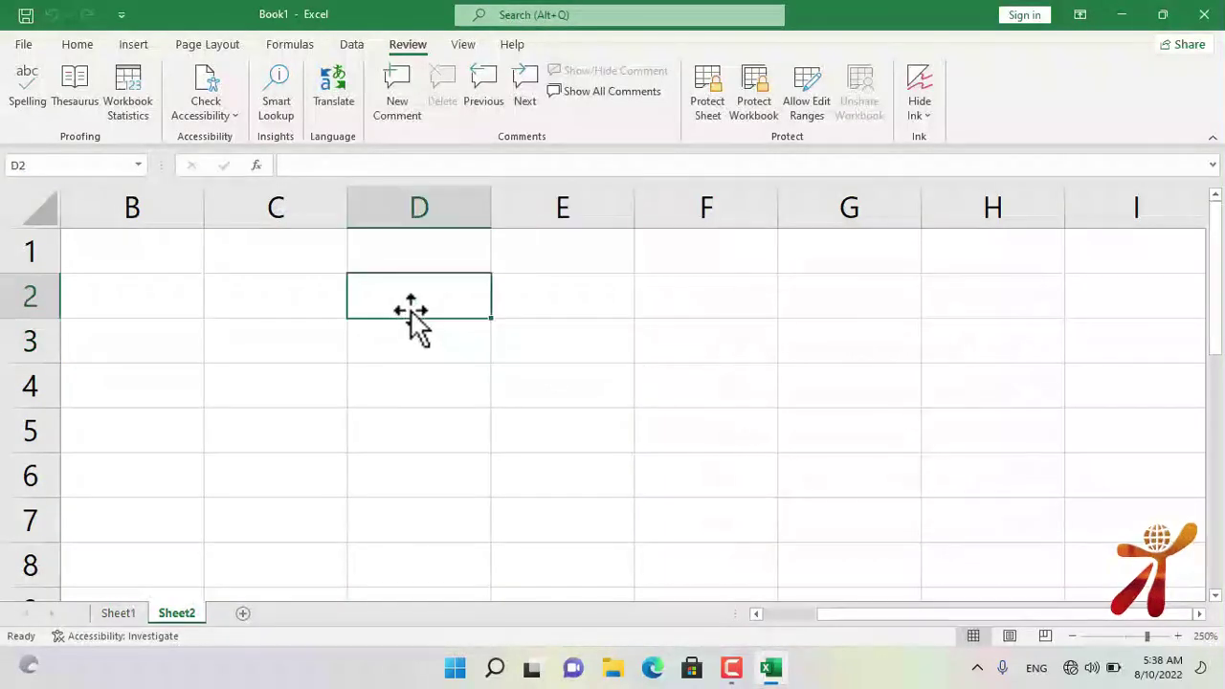
text(SDF)
key(Return)
drag(641, 393, 708, 430)
text(SDF)
drag(722, 479, 919, 465)
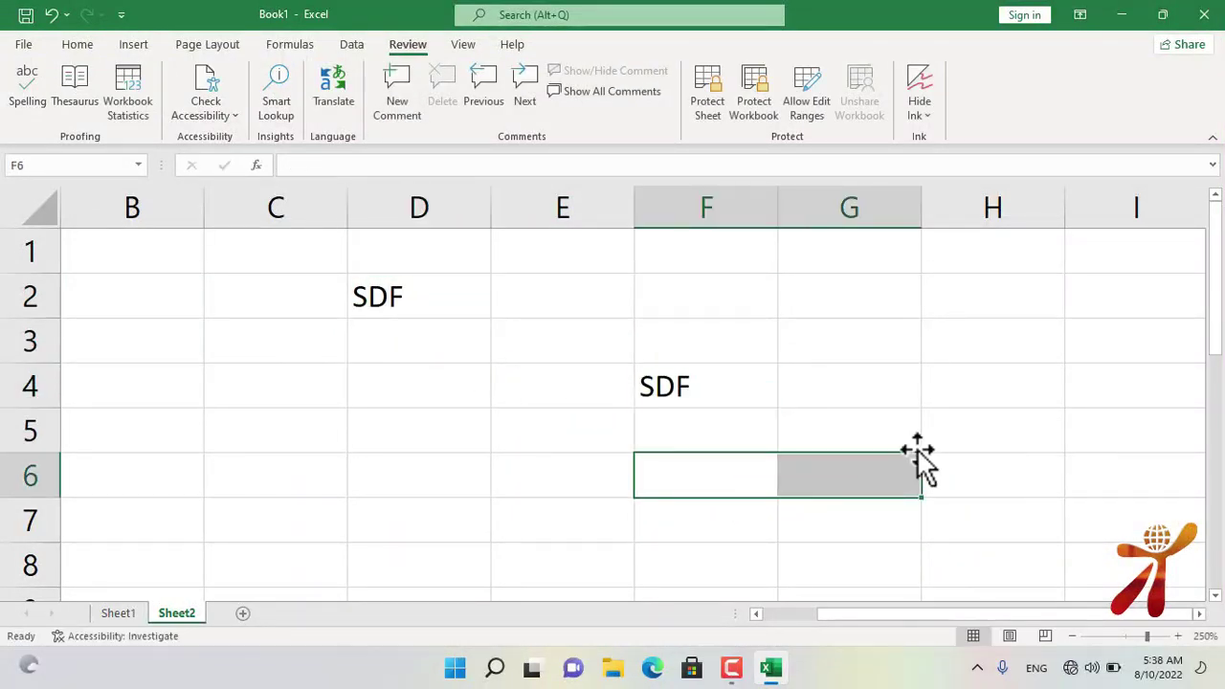
click(716, 383)
click(804, 431)
text(DF)
drag(710, 478, 710, 517)
click(952, 538)
text(DF)
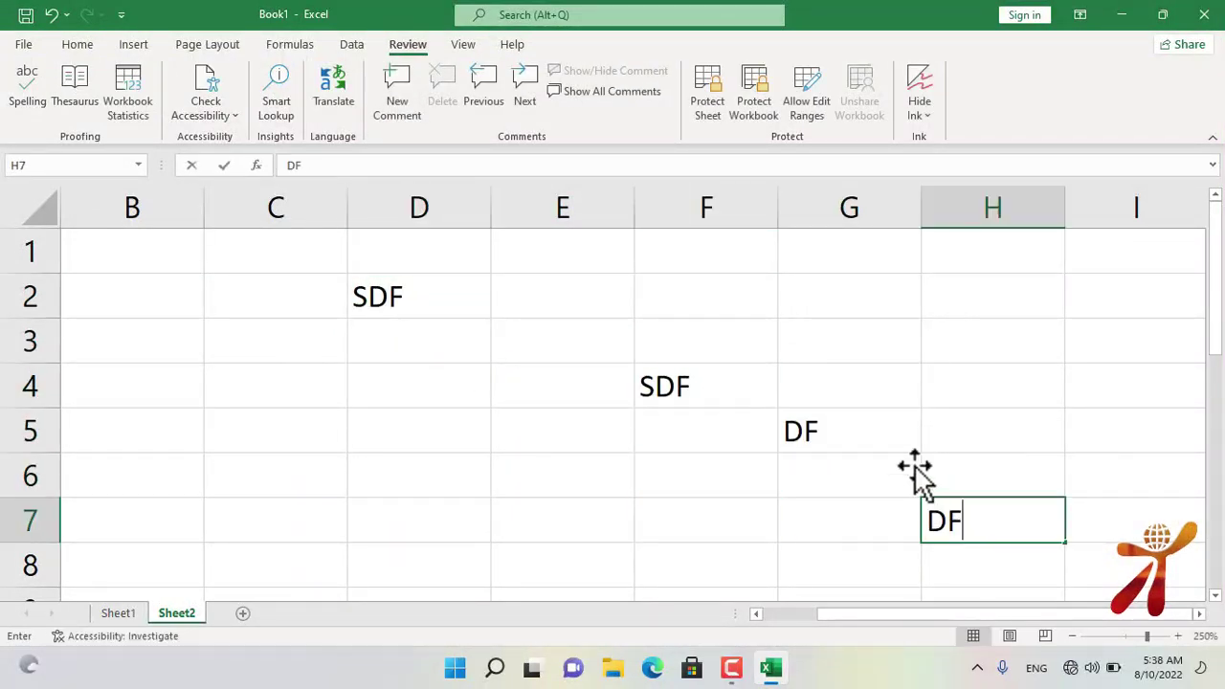
click(916, 383)
click(1017, 383)
text(SDF)
key(Escape)
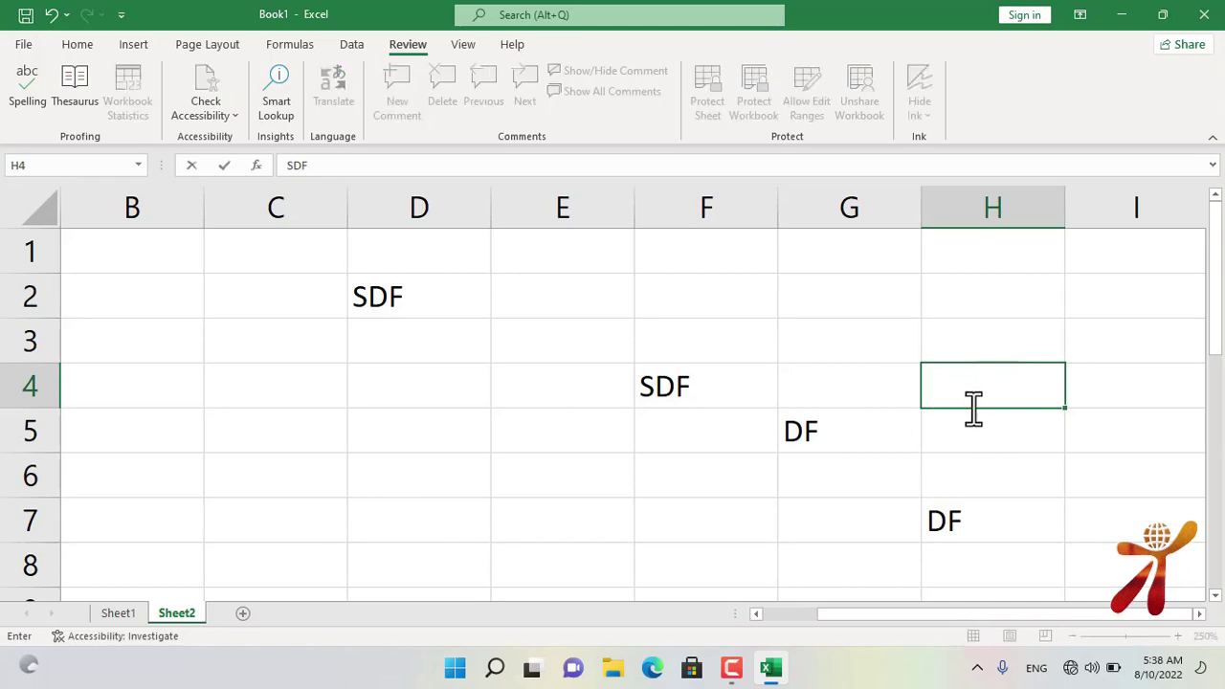
- Enter DSF in cell G28
scroll(973, 405, down, 7)
click(899, 507)
text(DSF)
click(1053, 484)
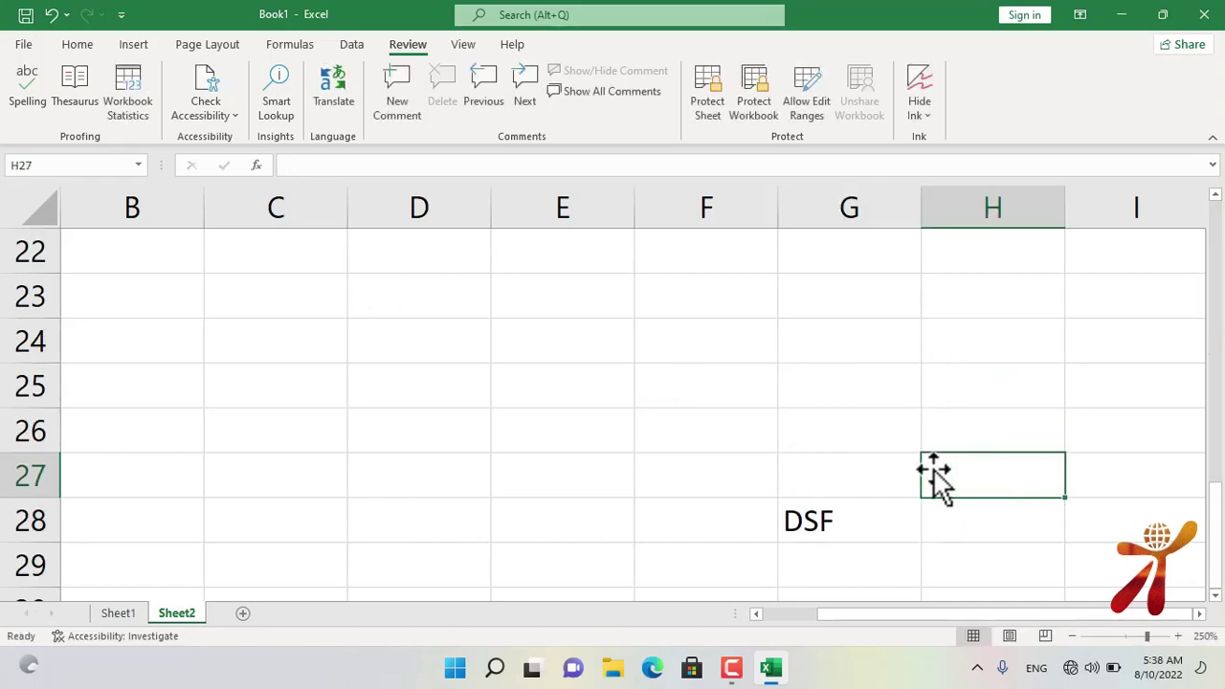
- Check the Allow Edit Ranges list, then start a new blank workbook with Ctrl+N
click(823, 113)
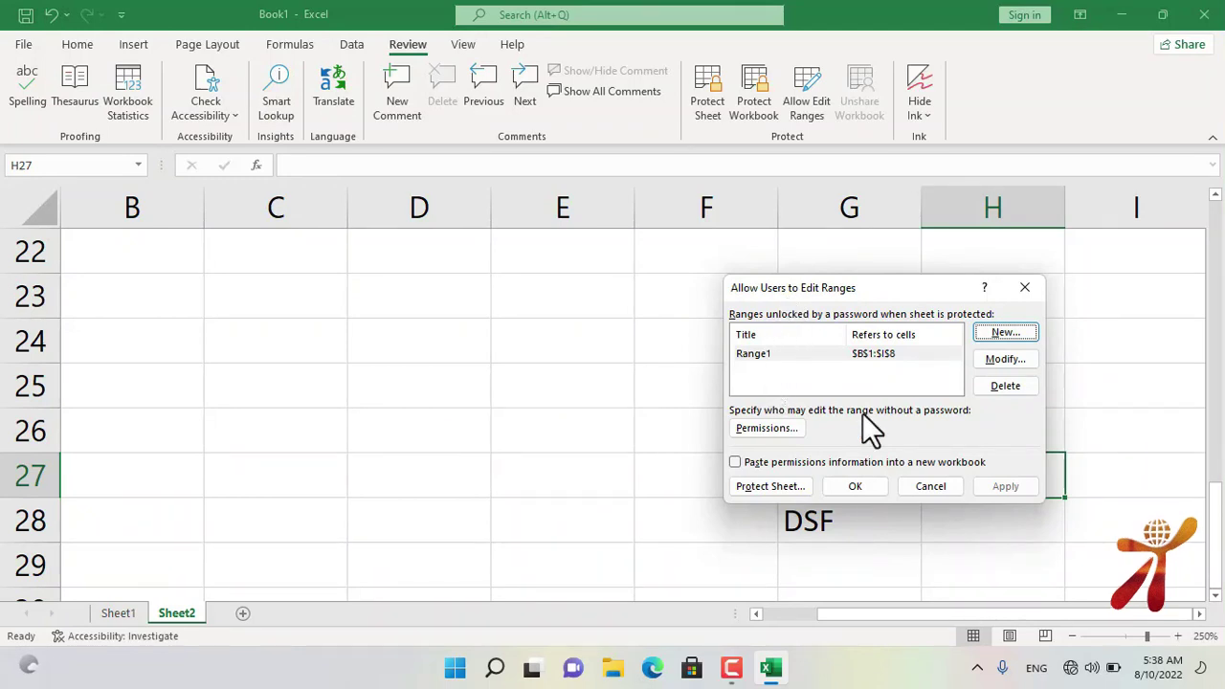
click(957, 489)
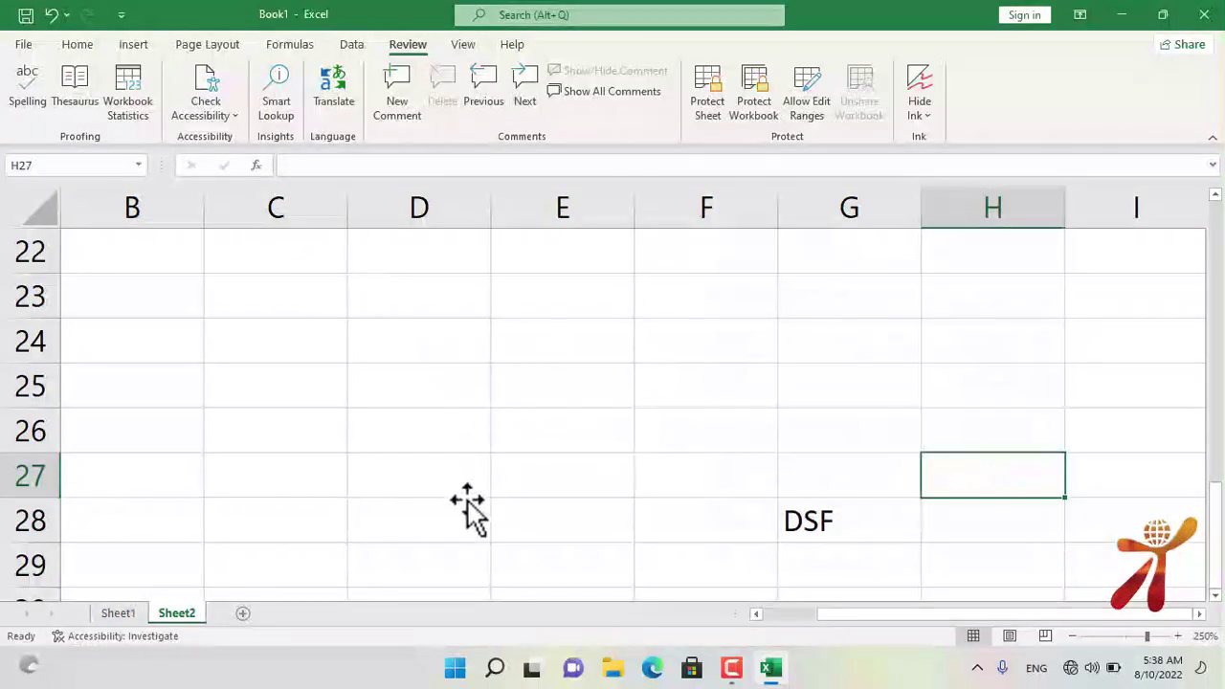
key(ctrl+n)
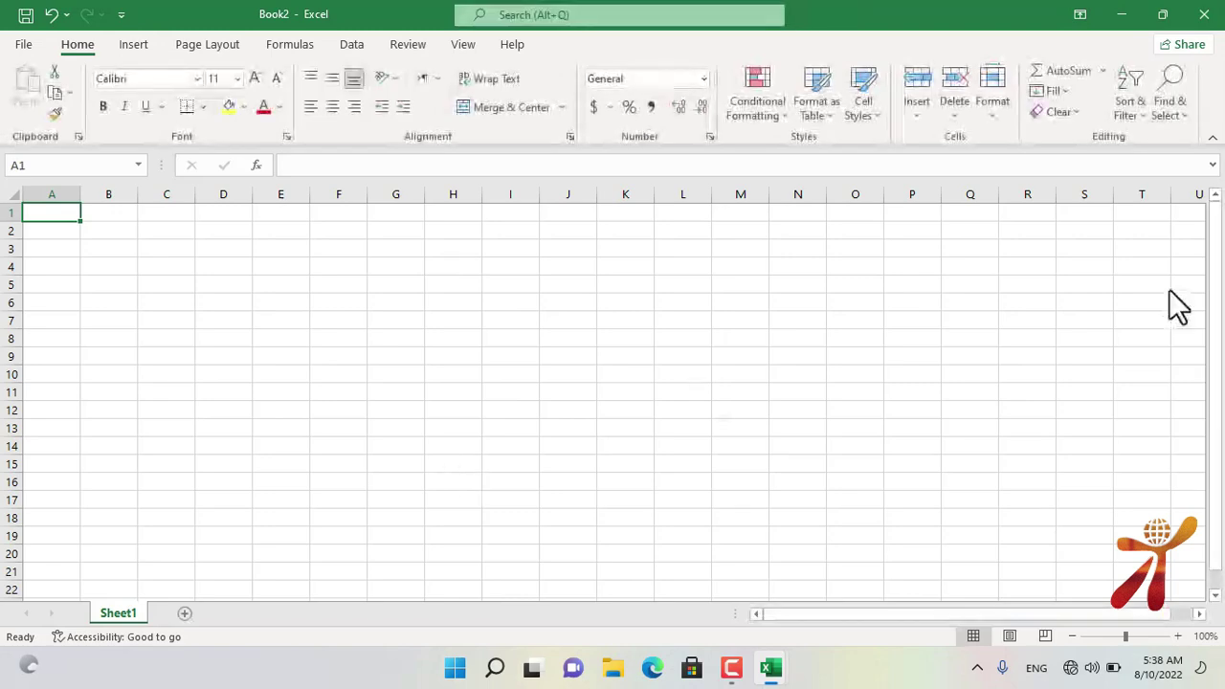
- Select A1:R20 and open Data Validation
mouse_move(52, 220)
mouse_down()
mouse_move(900, 520)
mouse_move(1044, 553)
mouse_up()
click(353, 48)
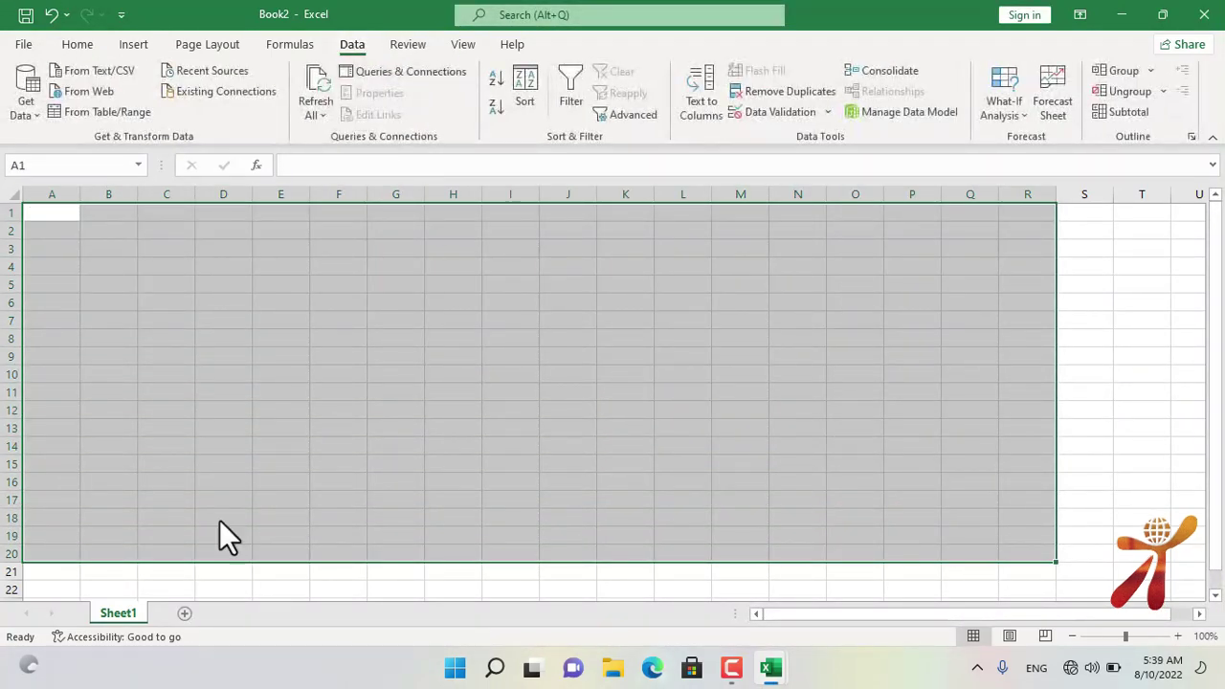
click(765, 112)
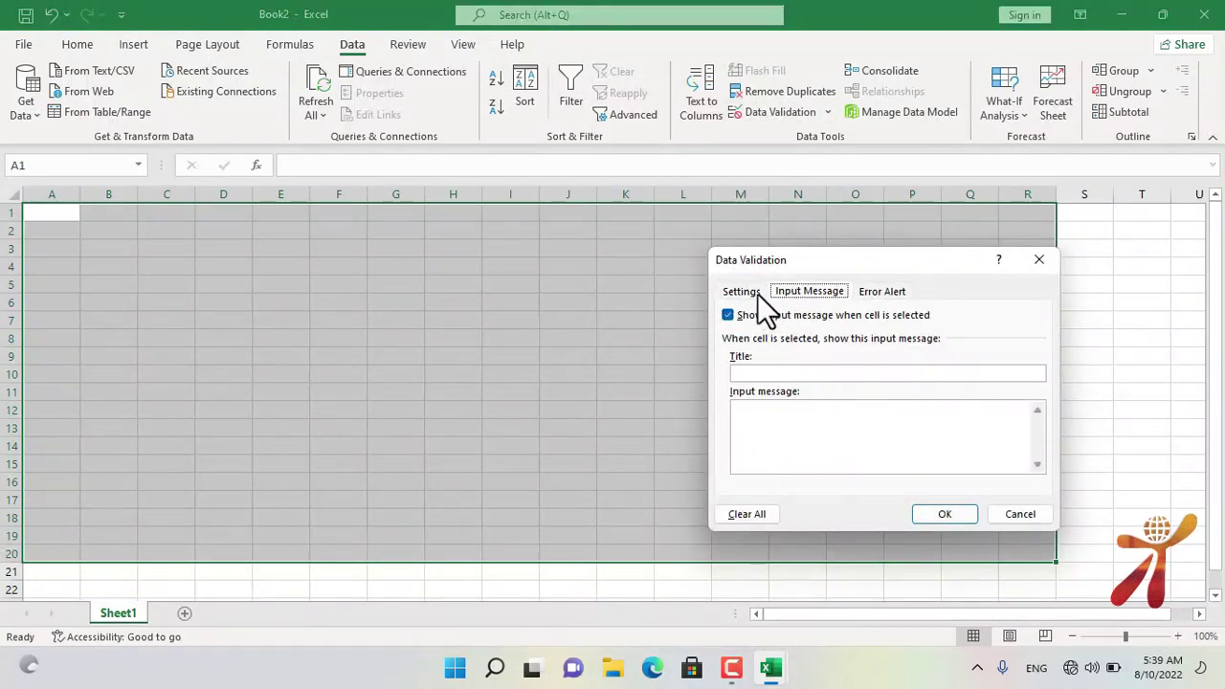
- Allow whole numbers between minimum 1 and maximum 100
click(757, 293)
click(766, 351)
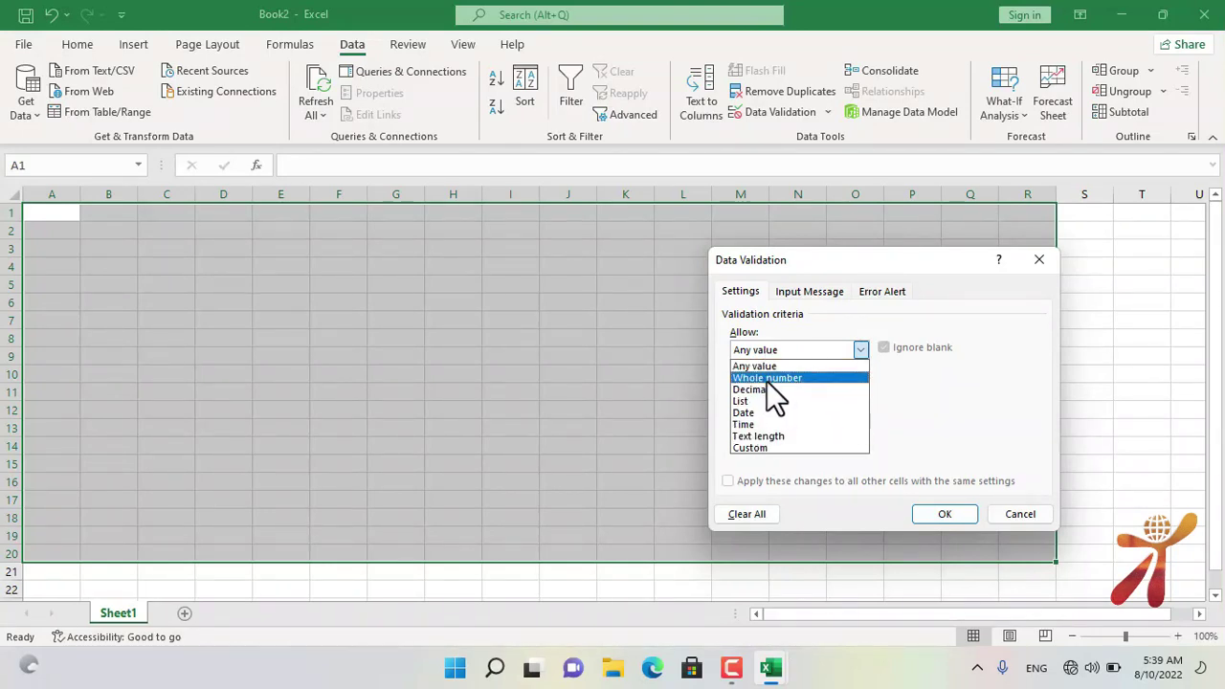
click(766, 378)
click(759, 422)
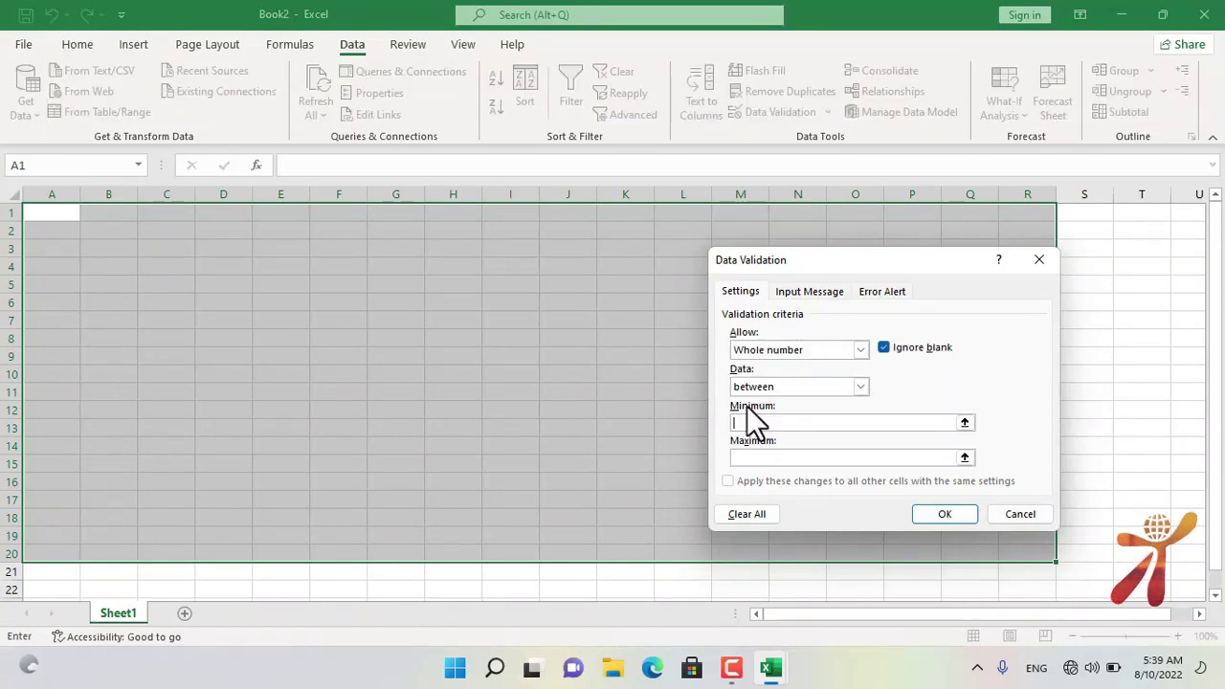
key(End)
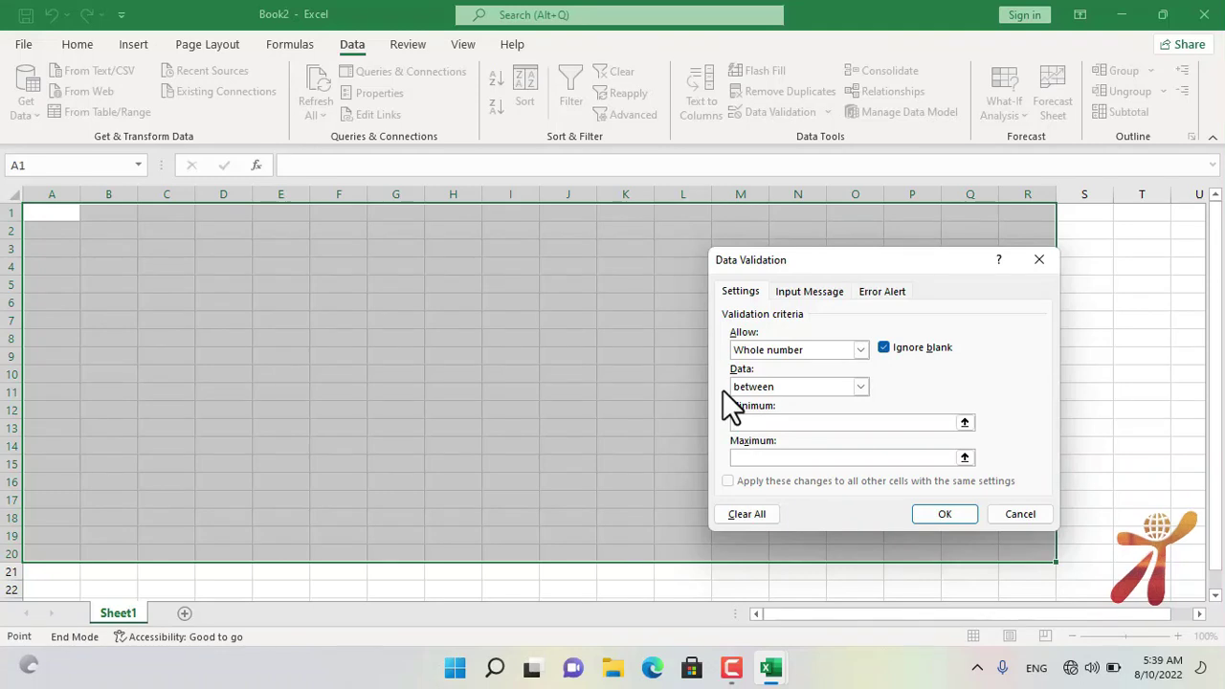
text(1)
click(763, 458)
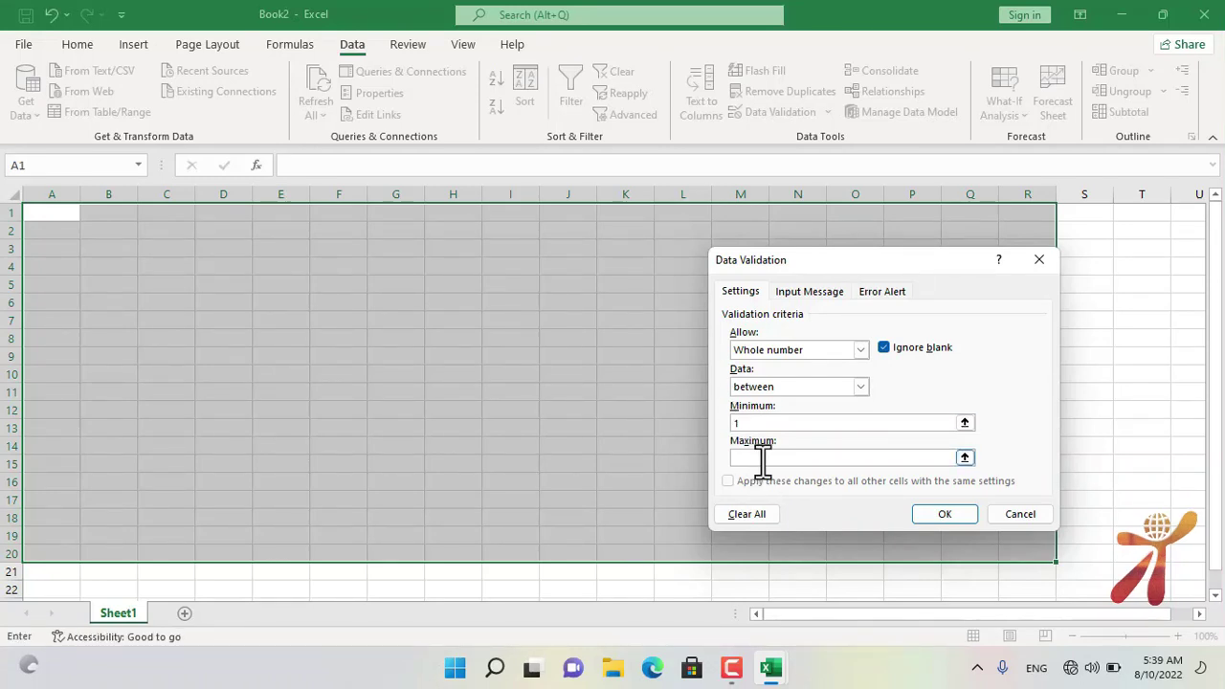
text(100)
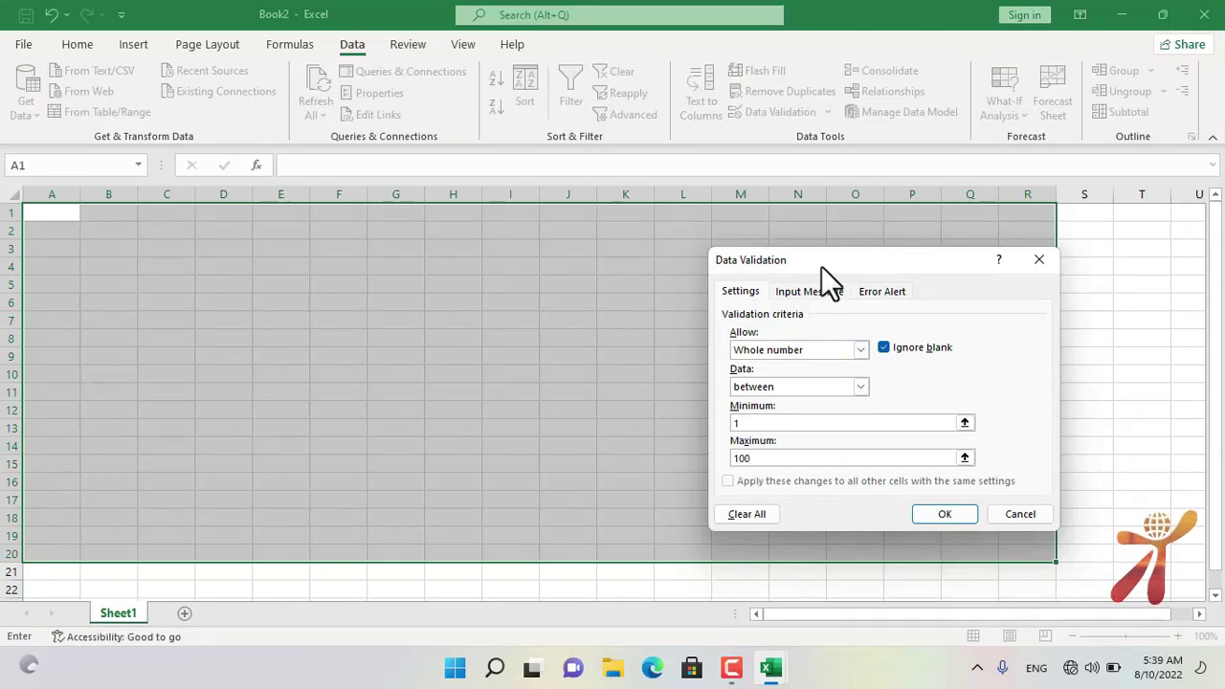
click(814, 291)
click(759, 373)
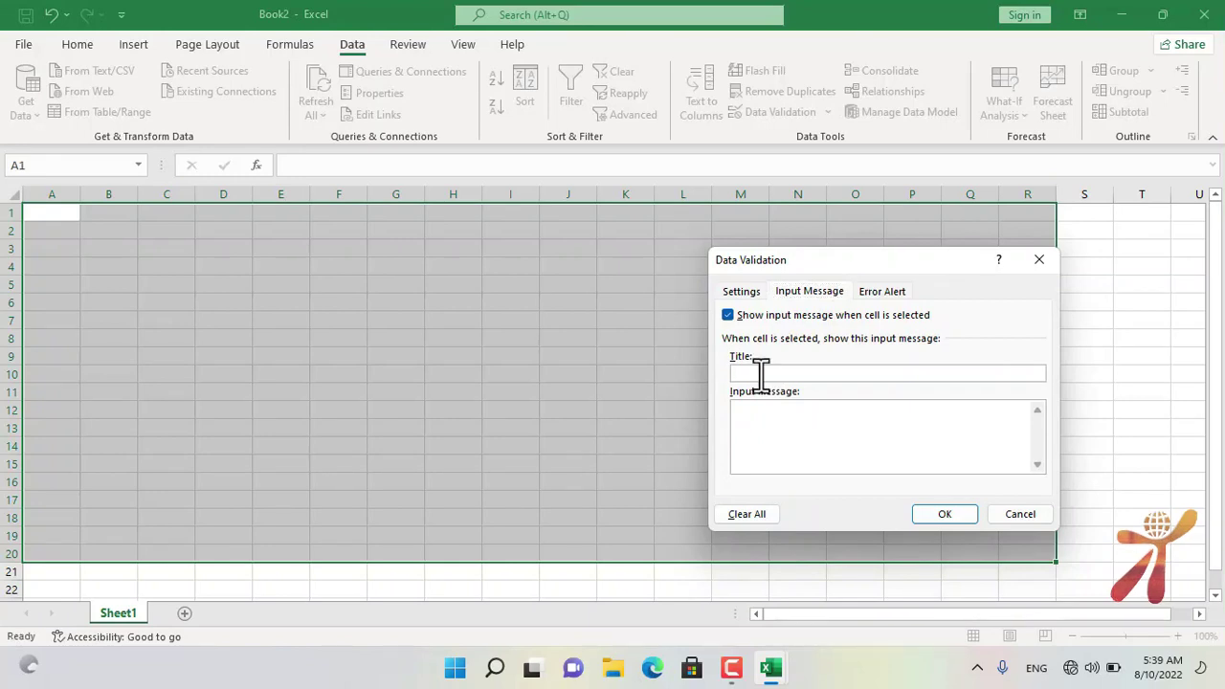
- Add input title ENTER THE NUMBER and a NO ENTRY error alert with message '1- TO 100 TYPE'
text(ENTE)
text(R THE NU)
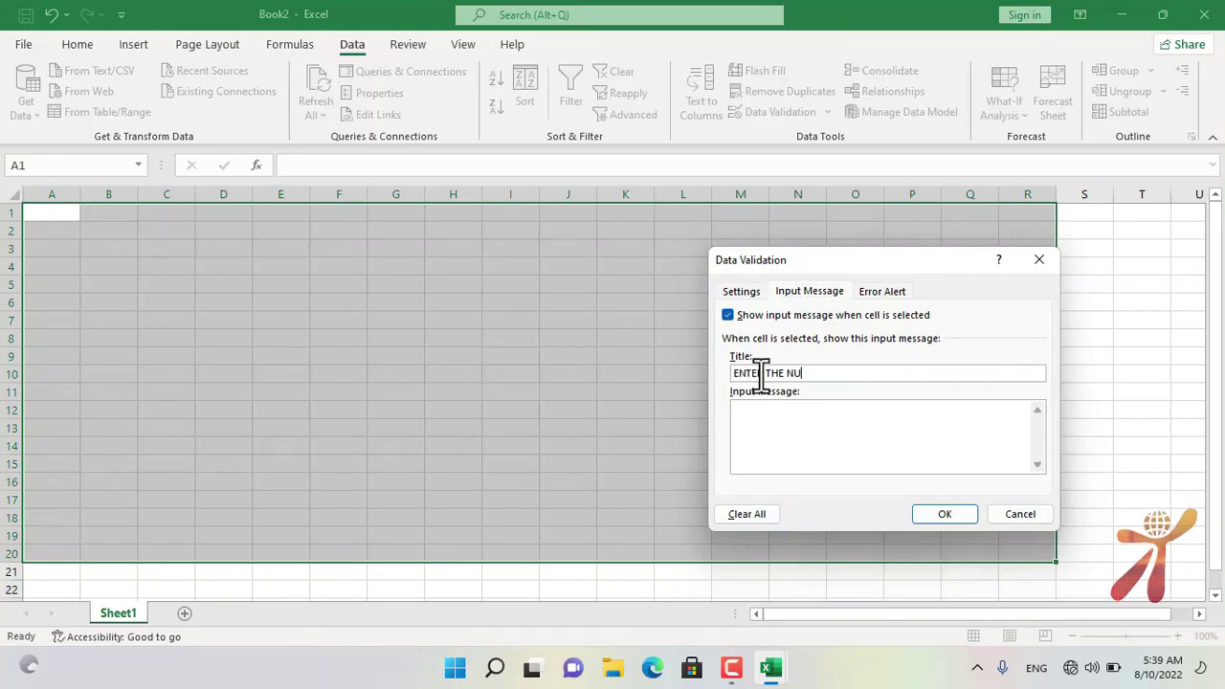
text(MBER)
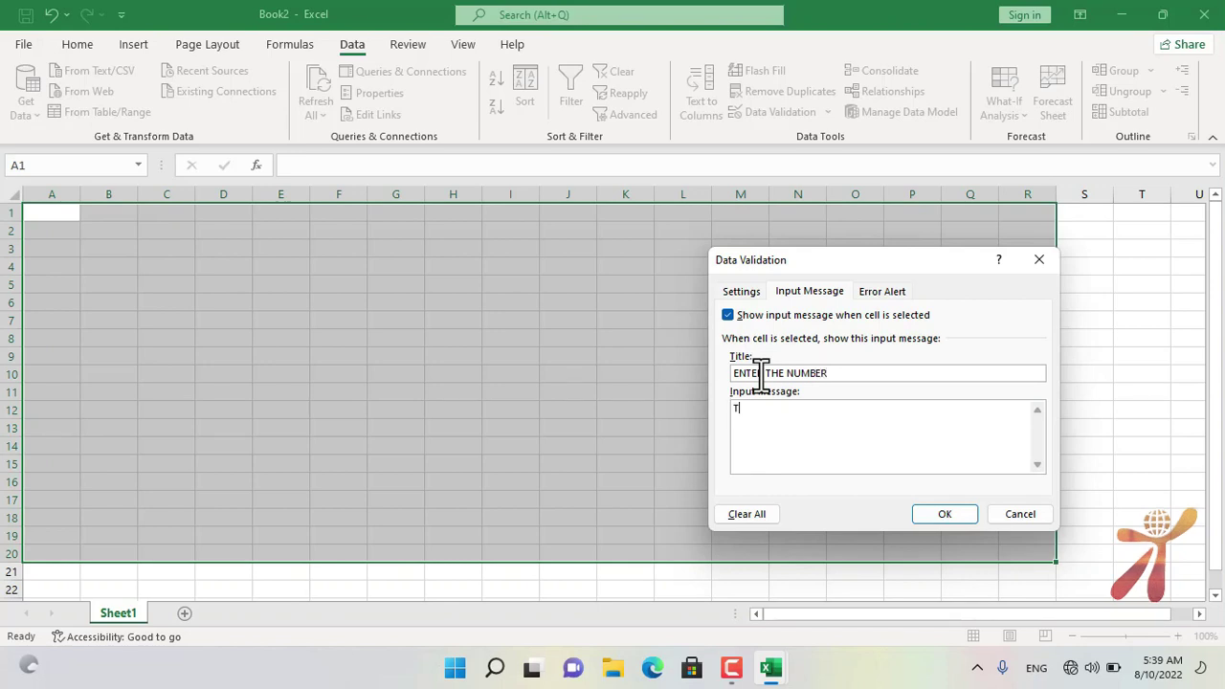
text(A)
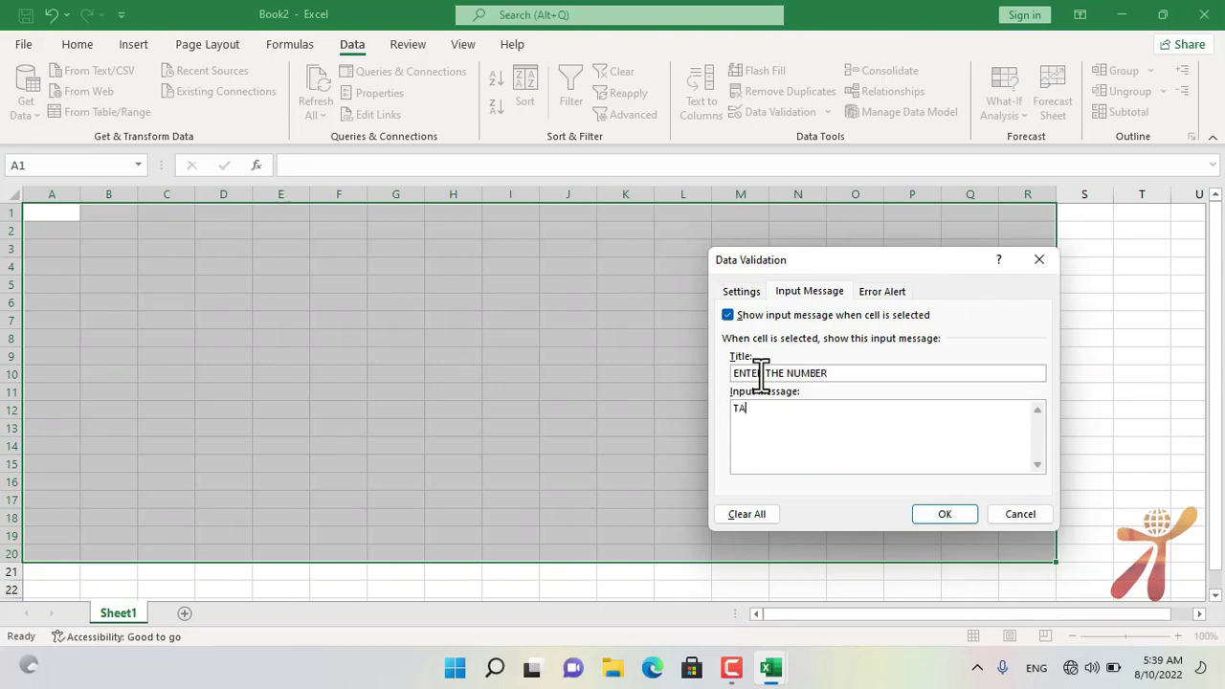
text(KE CAR)
text(E DURING THE EN T)
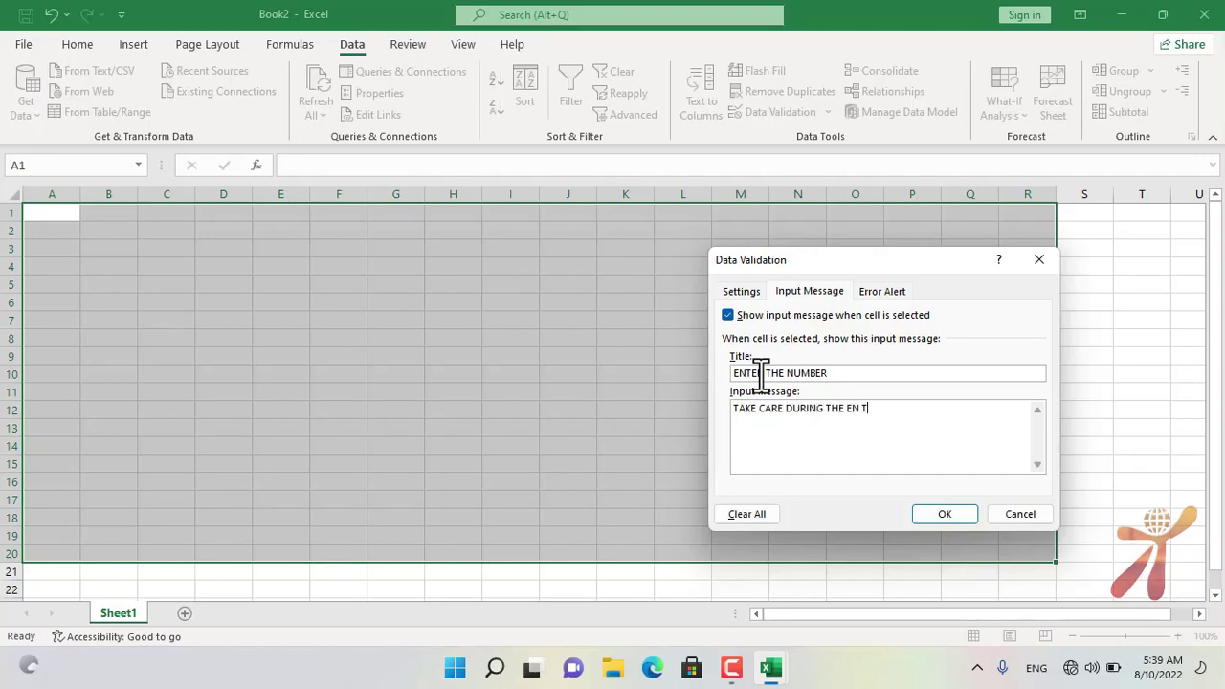
click(881, 291)
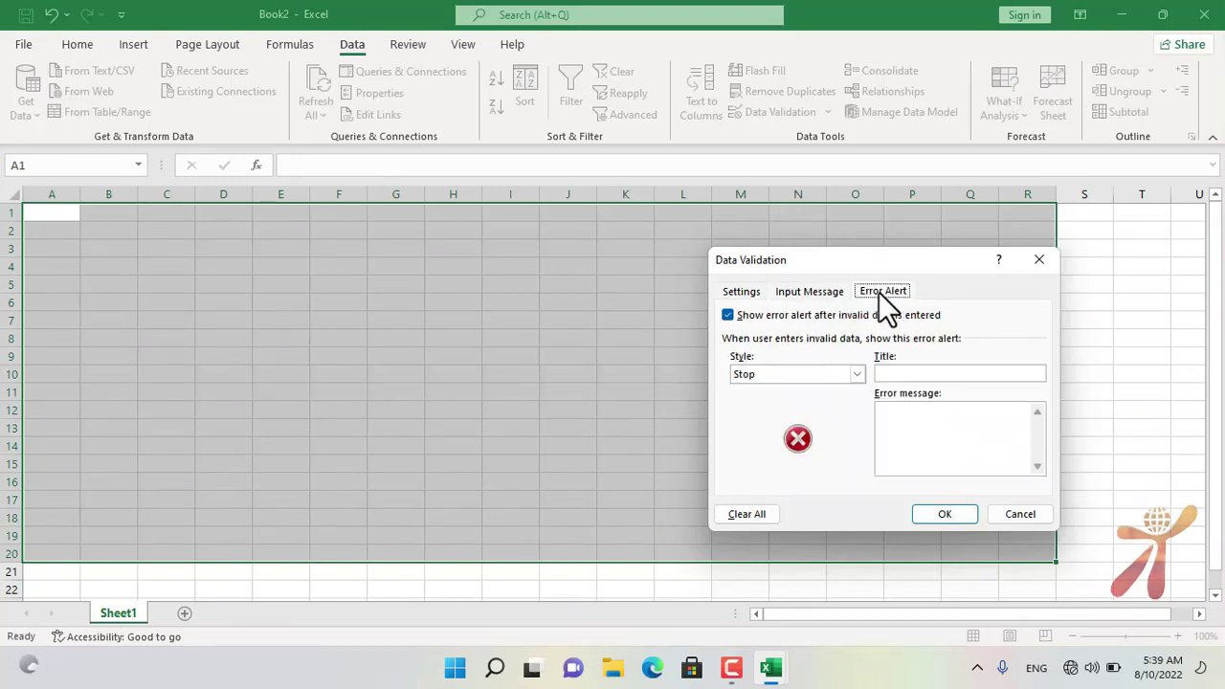
click(930, 373)
text(NO ENTRY)
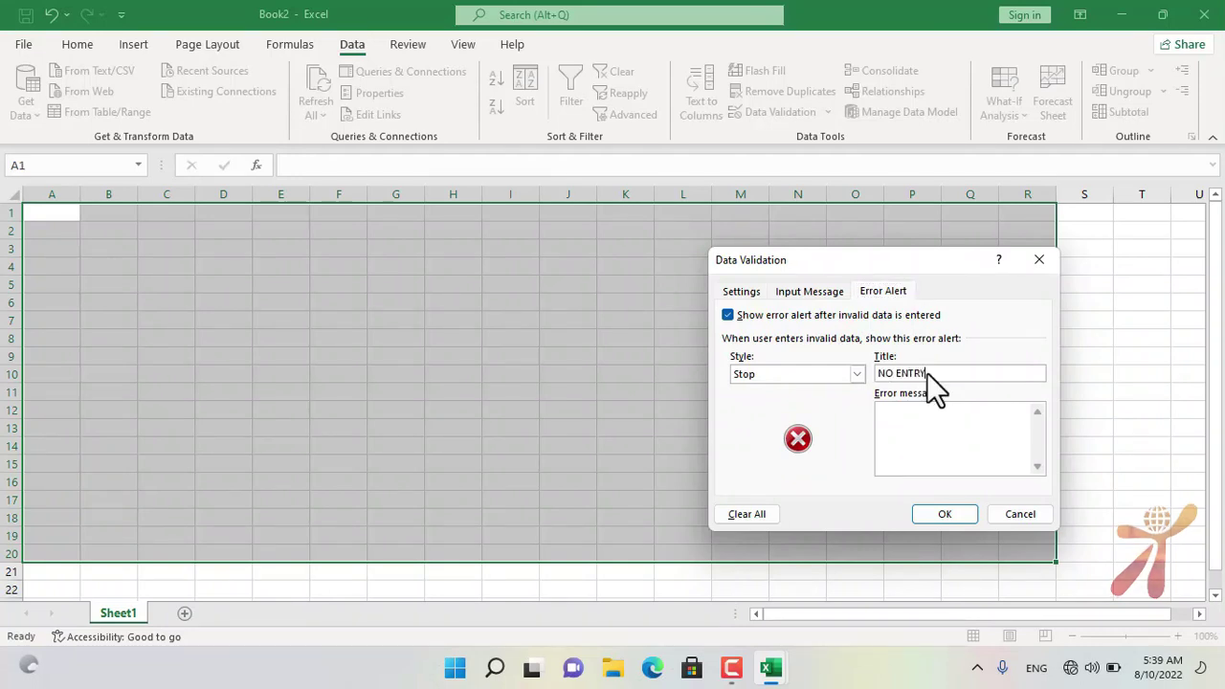
key(Tab)
text(1)
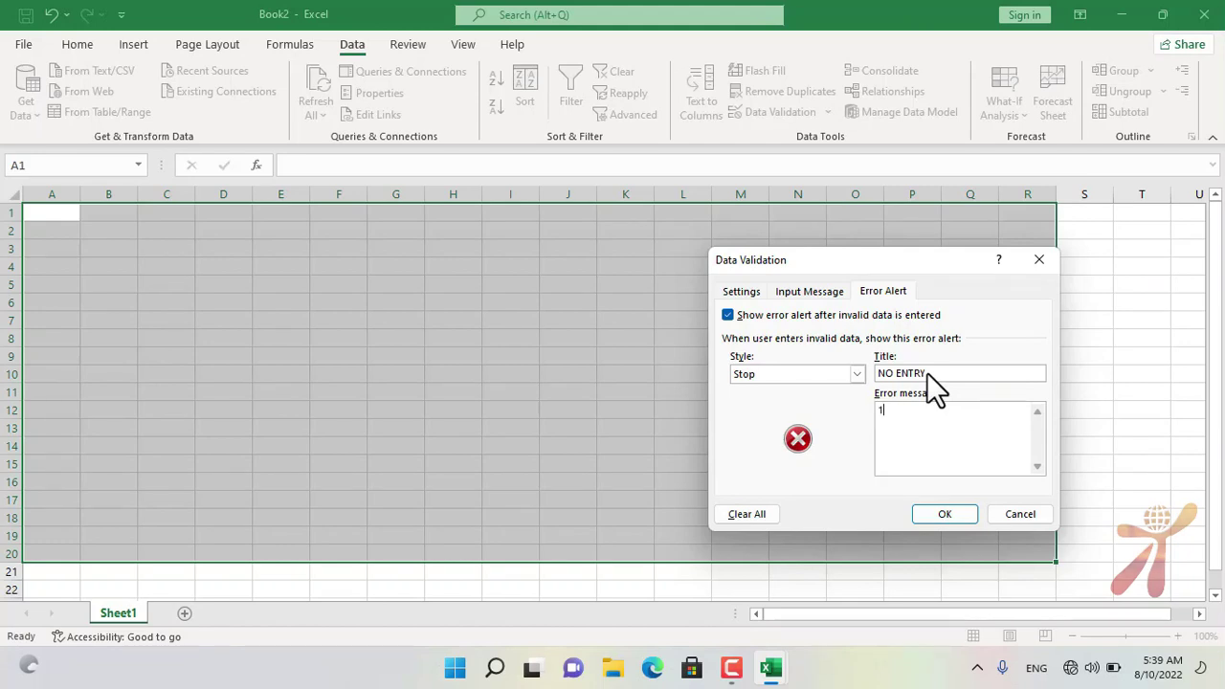
text(- TO)
text( 100 TYP)
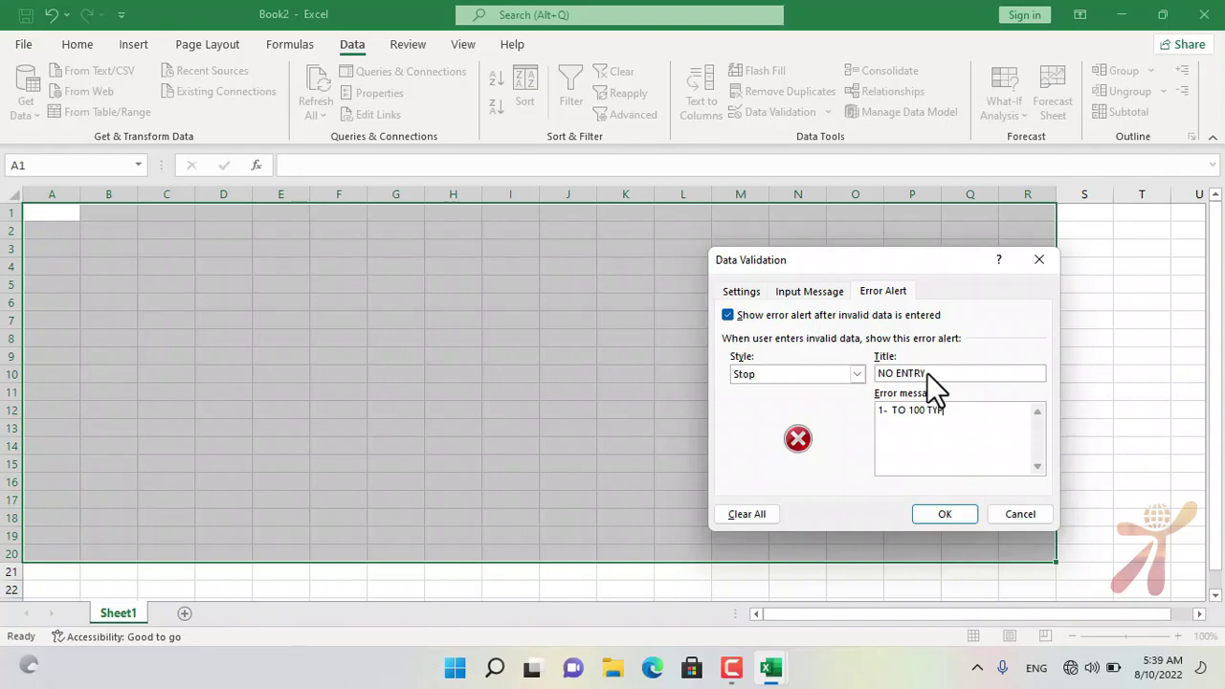
text(E)
- Apply the whole-number 1–100 validation and confirm its input message appears on each selected cell
click(943, 514)
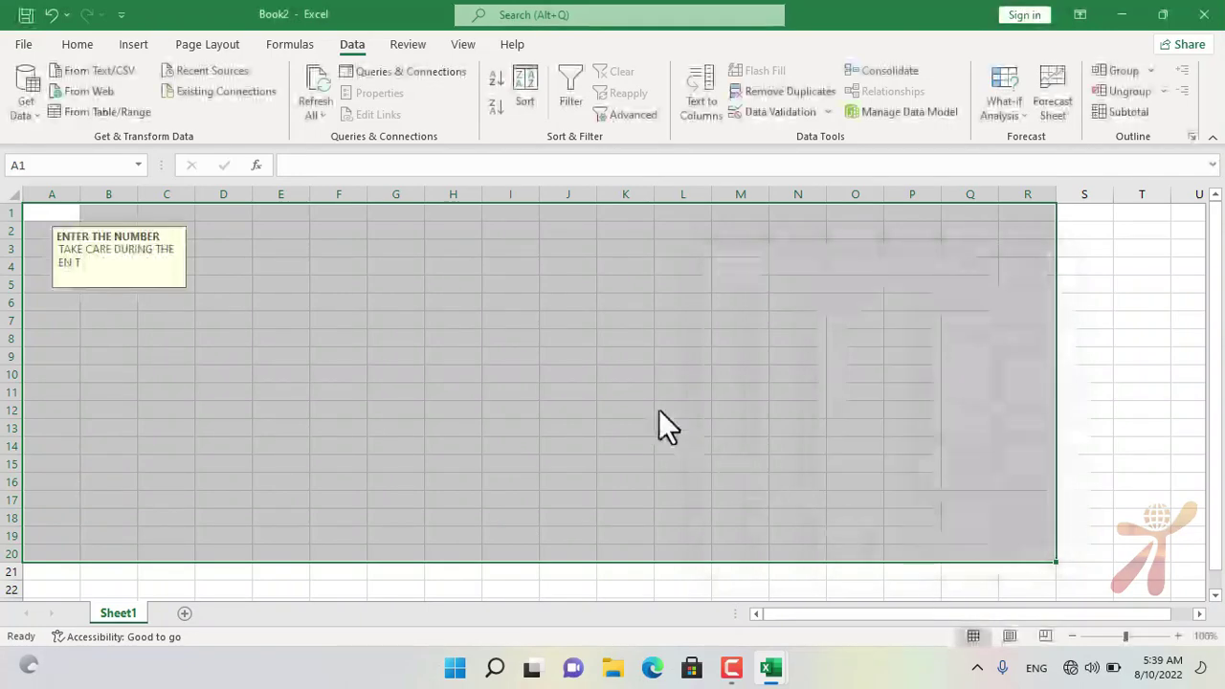
drag(625, 410, 683, 409)
click(1142, 374)
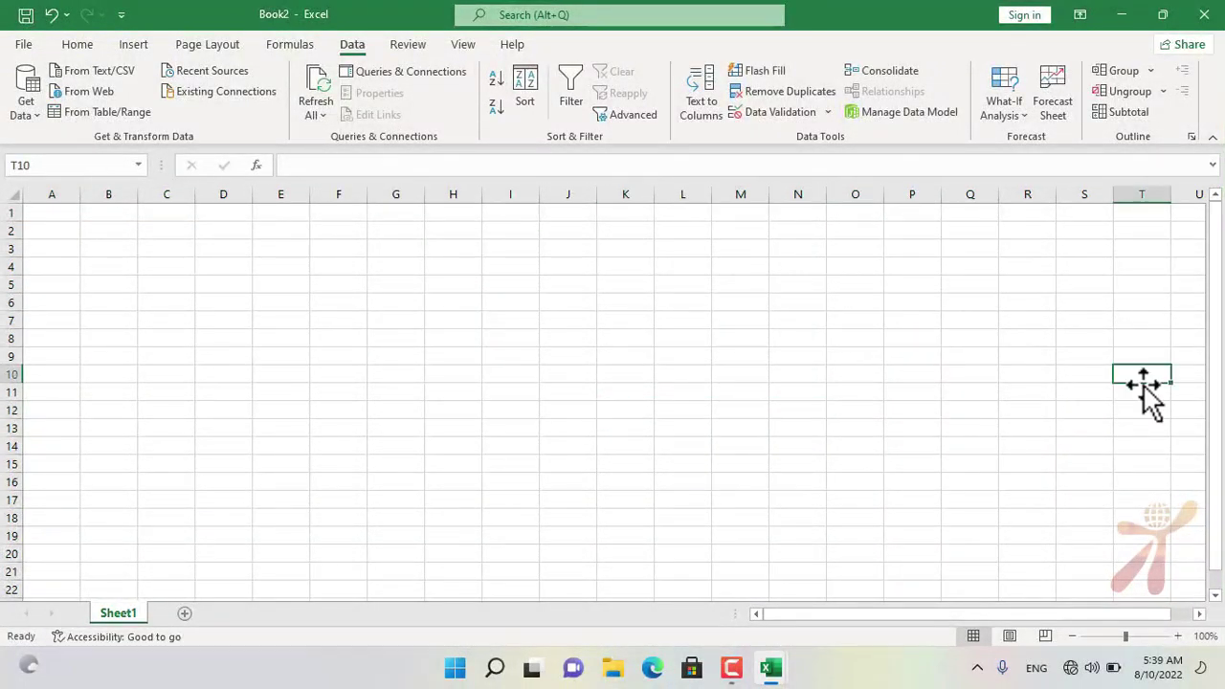
click(625, 338)
click(338, 338)
click(183, 284)
click(623, 325)
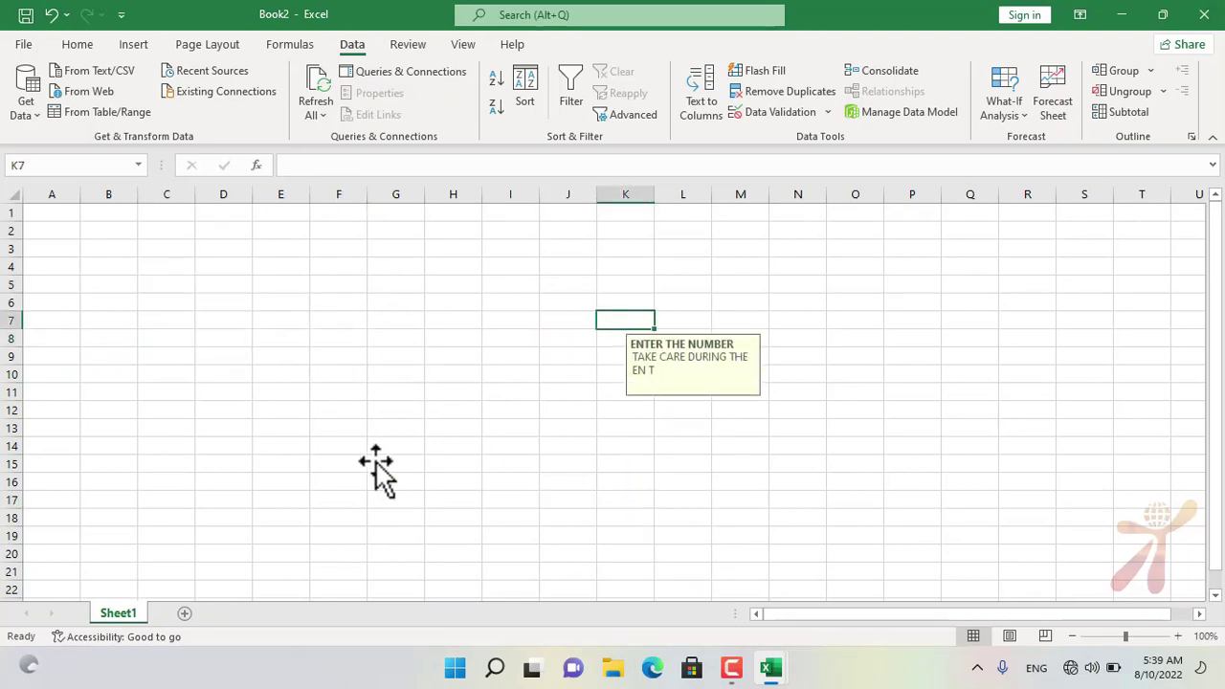
click(374, 465)
click(239, 302)
click(405, 318)
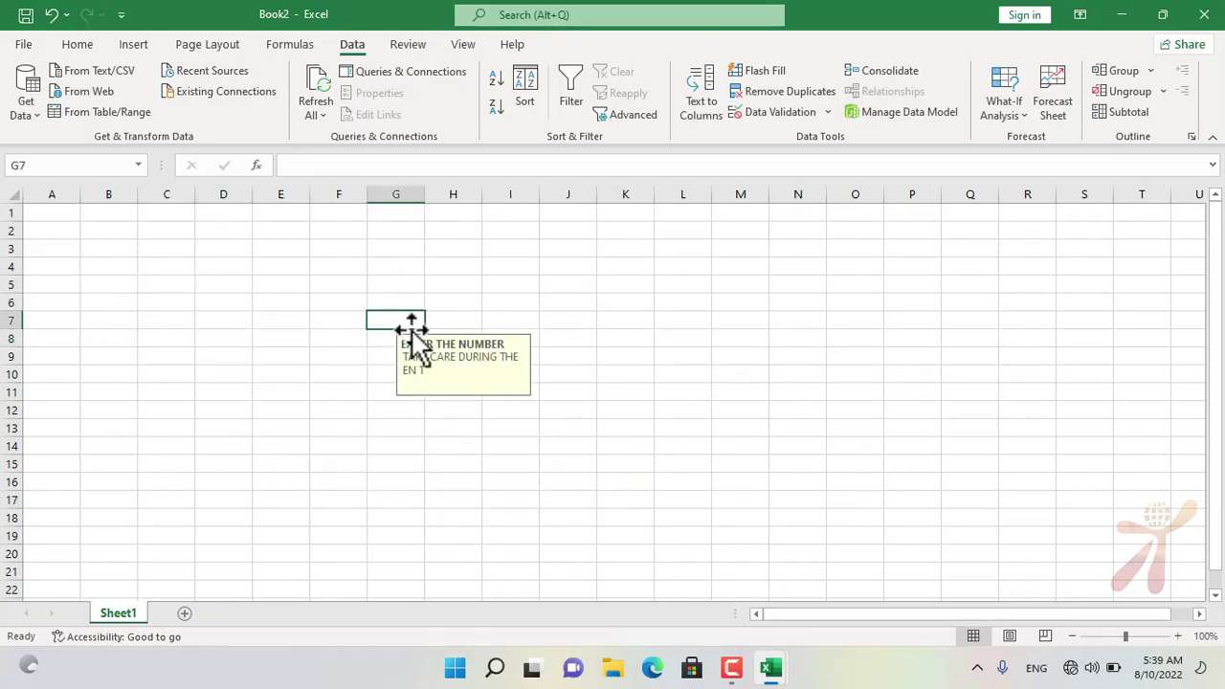
click(1130, 392)
click(435, 284)
click(396, 410)
click(797, 374)
click(223, 285)
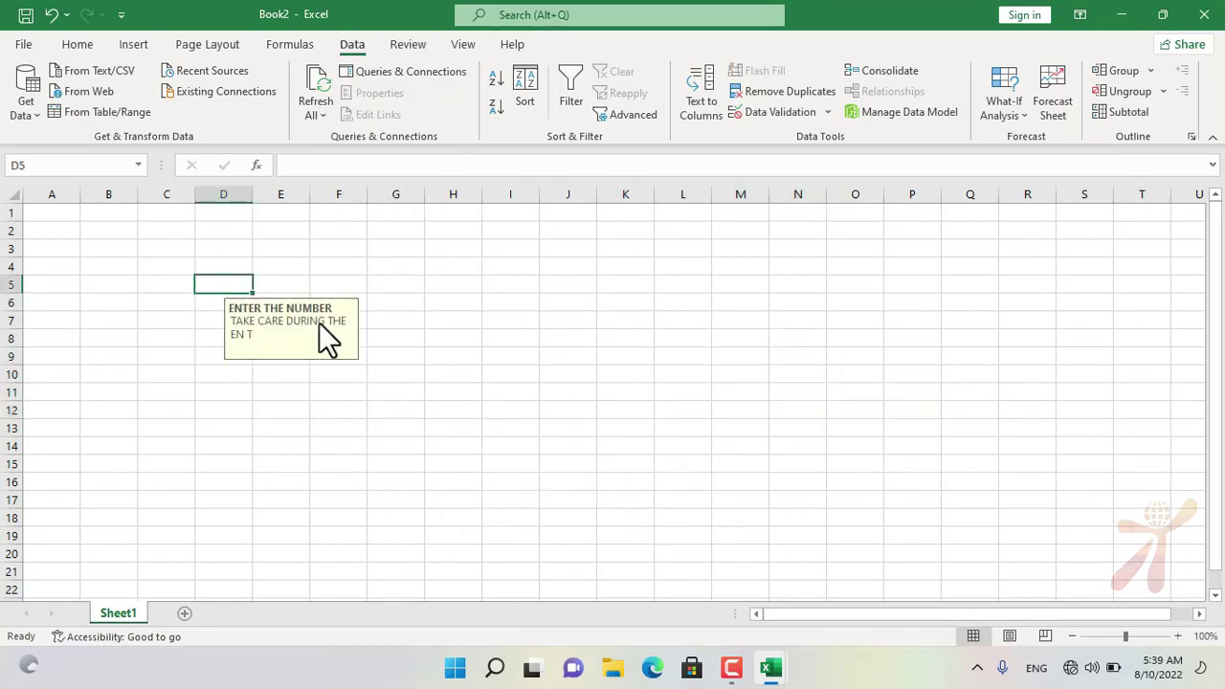
click(625, 446)
click(459, 374)
- Enter 34 in J9, then try 234234 in J10 and cancel the NO ENTRY rejection
click(545, 355)
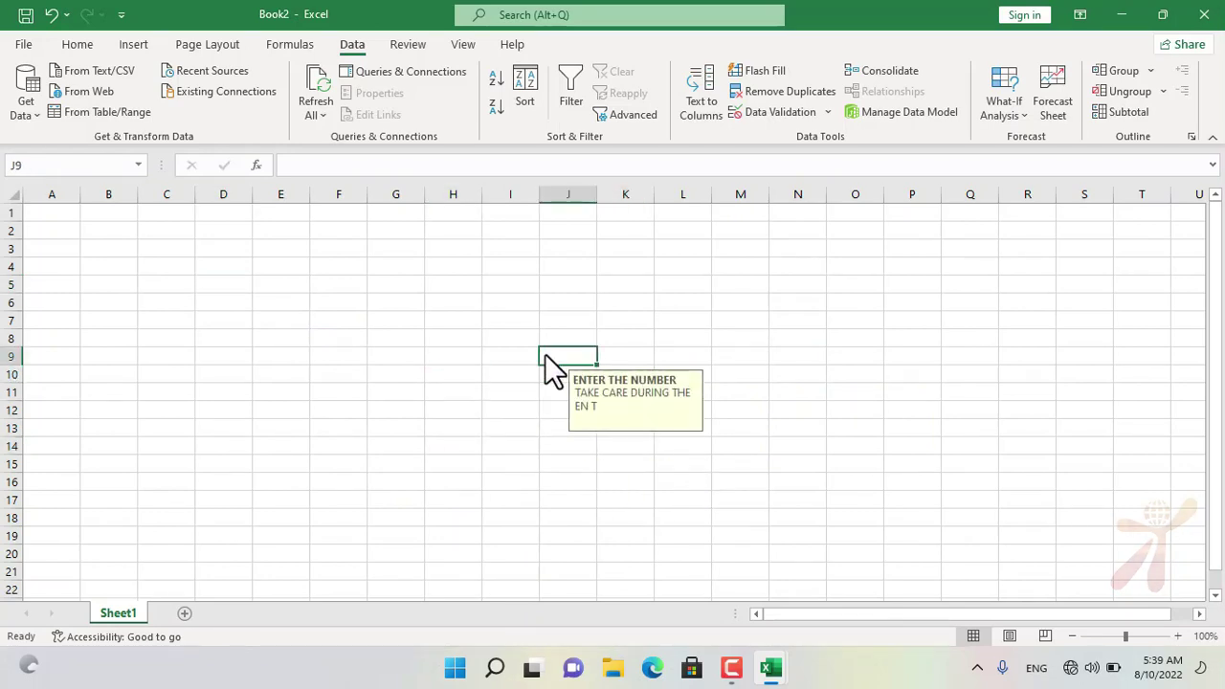
text(34)
key(Return)
text(2)
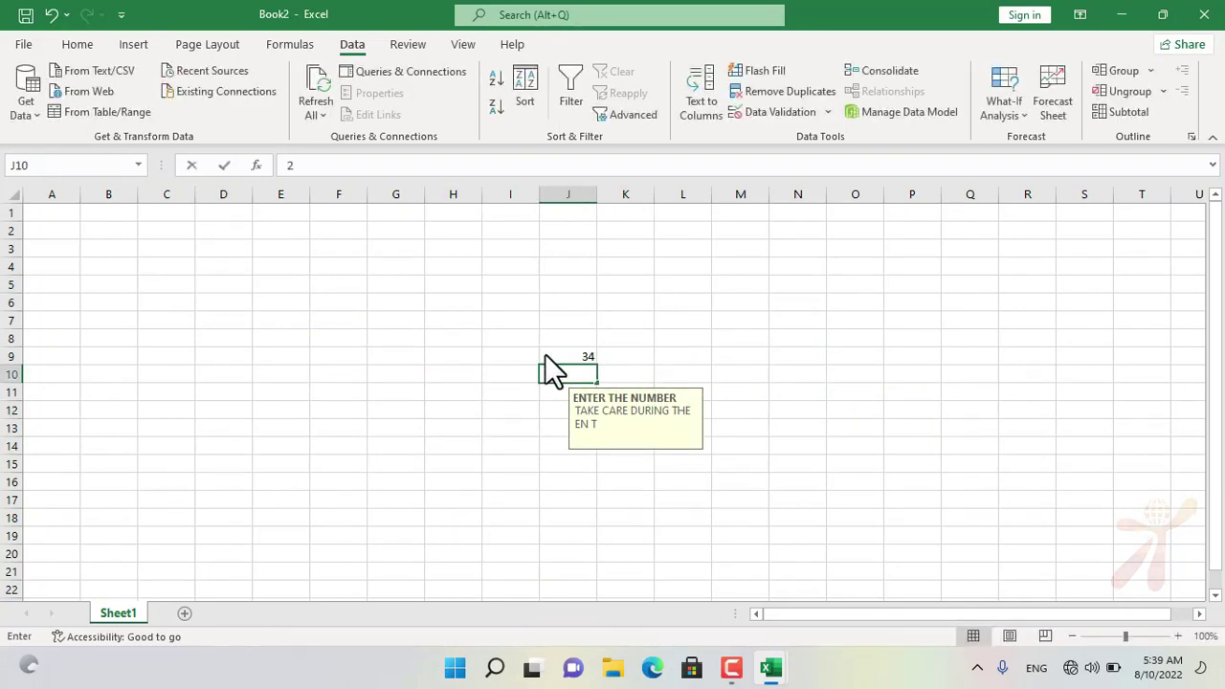
text(34234)
key(Return)
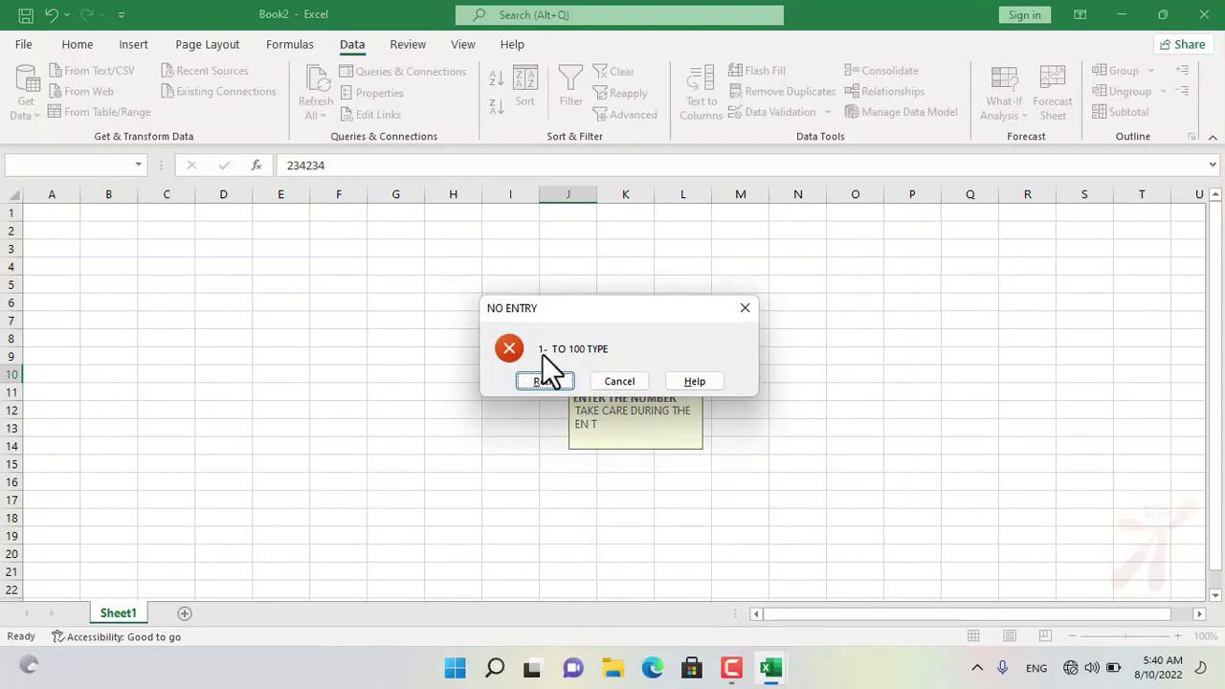
click(611, 385)
- Try 3453 in L10, dismiss the NO ENTRY alert, and check the input message on Q9
click(667, 376)
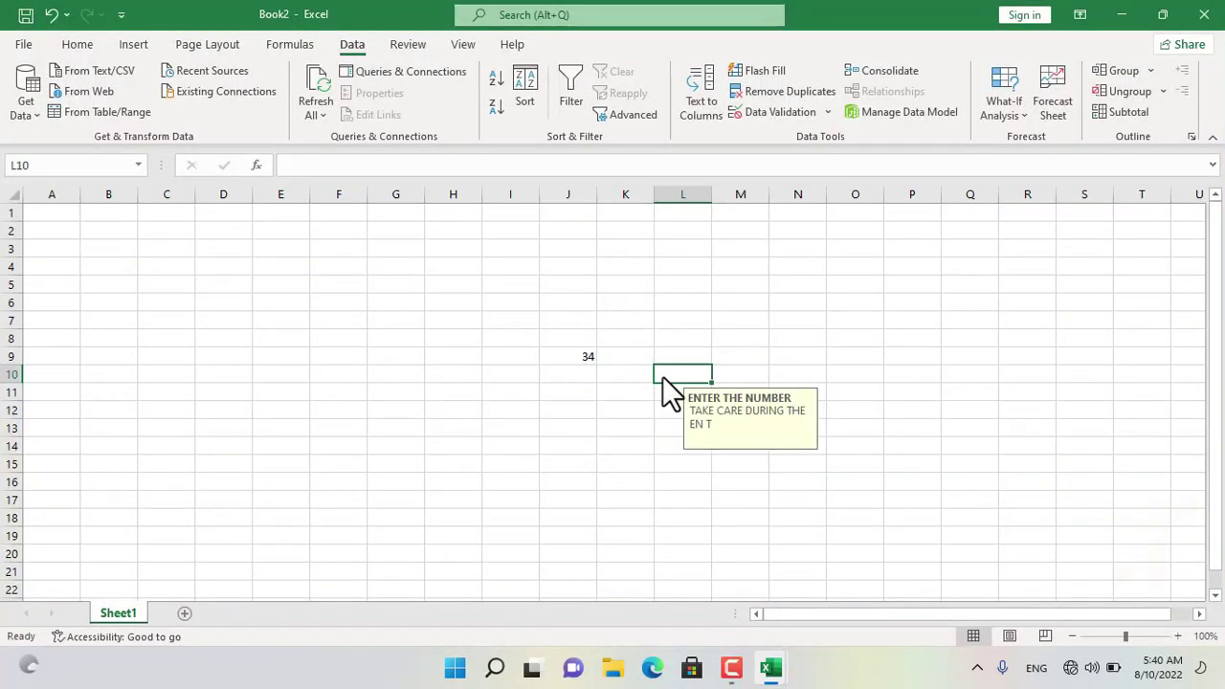
text(3453)
key(Return)
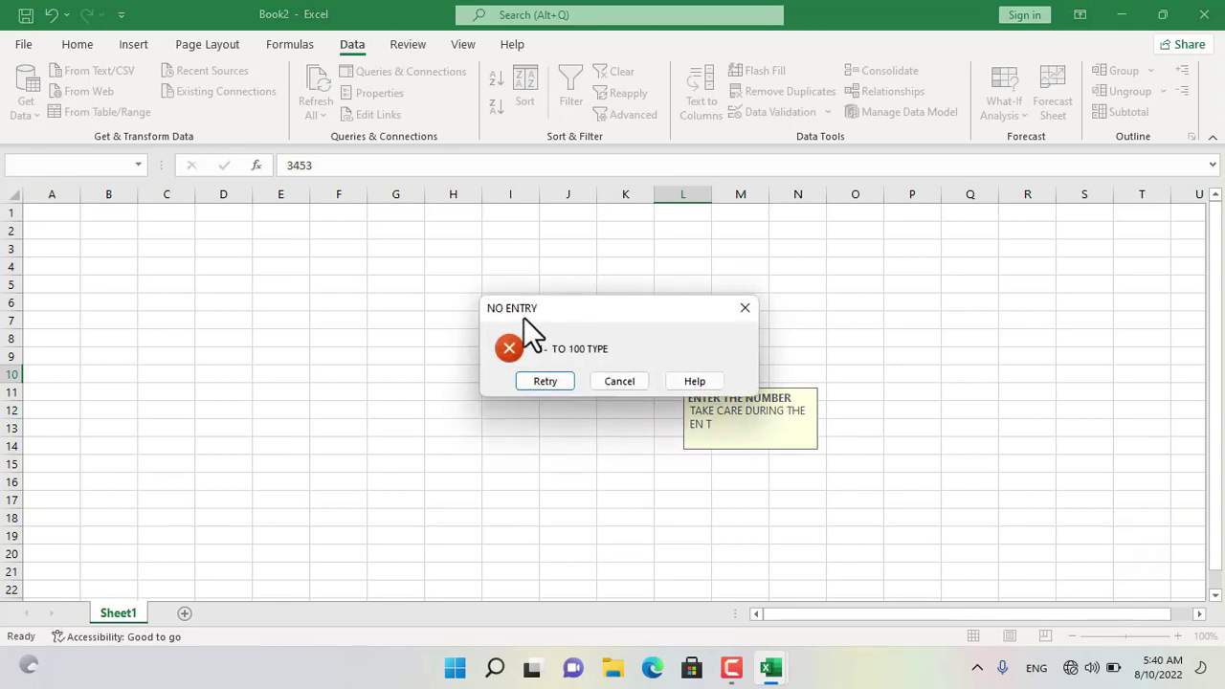
key(Escape)
click(947, 359)
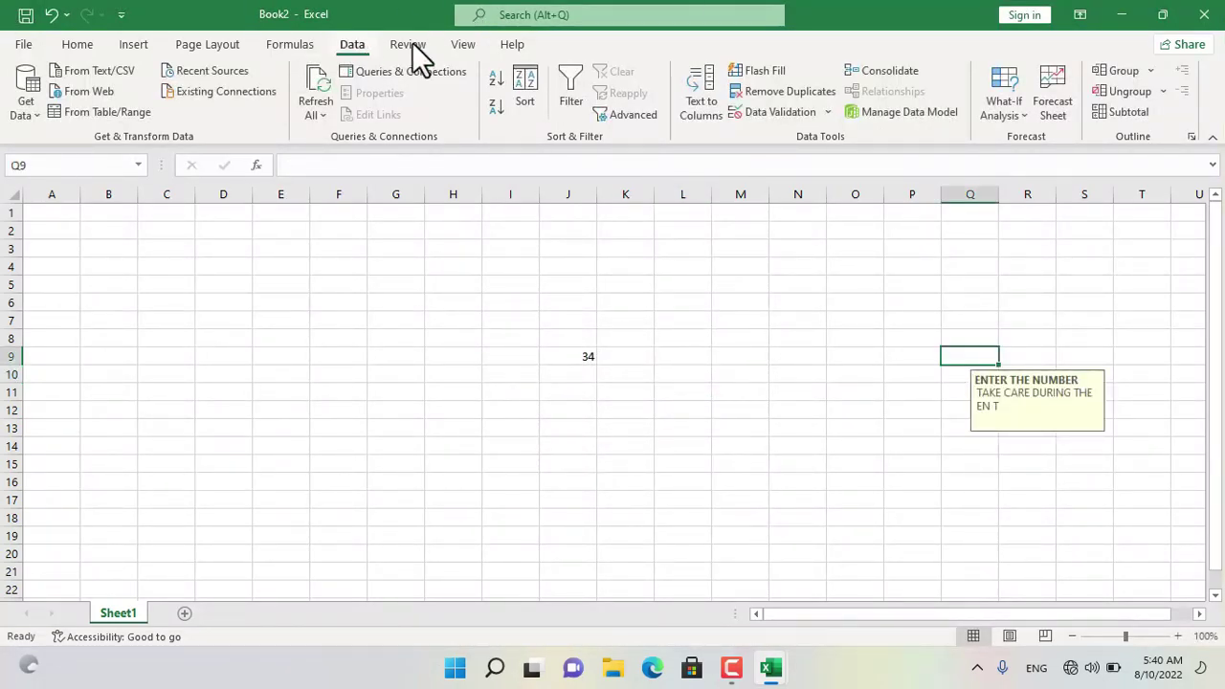